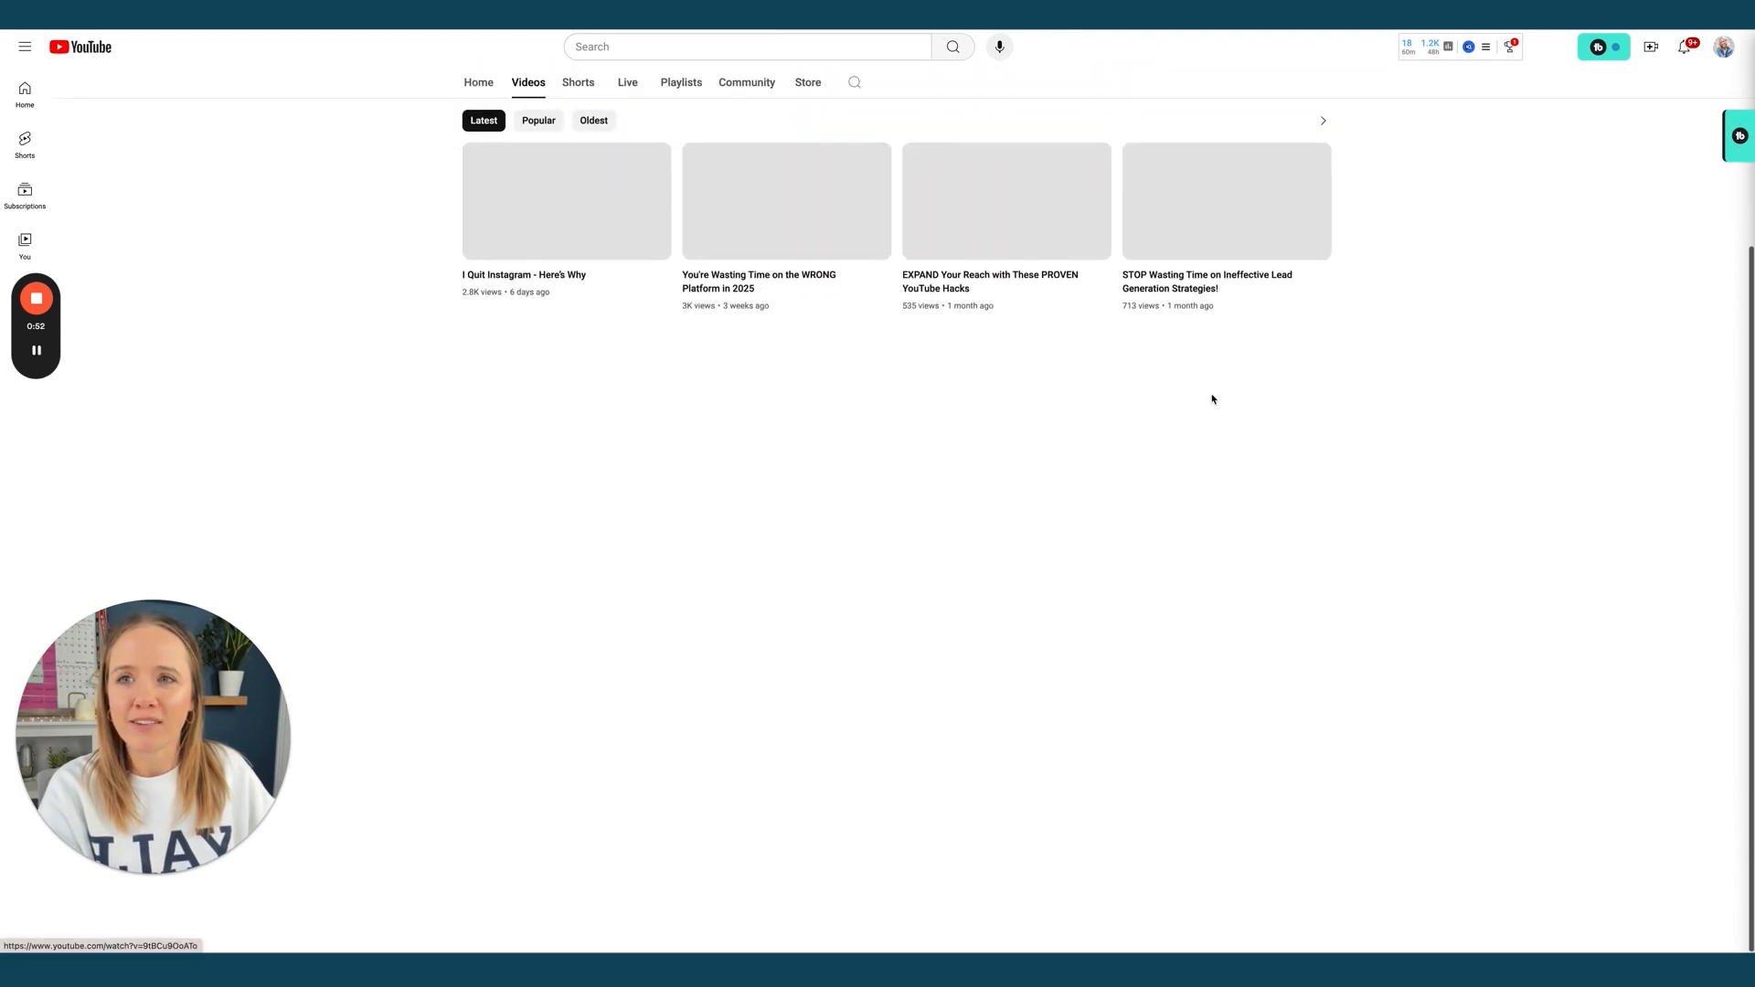
Scroll through your uploaded videos, return to the top, then switch to the Move With Scoliosis channel tab
scroll(1211, 399, down, 15)
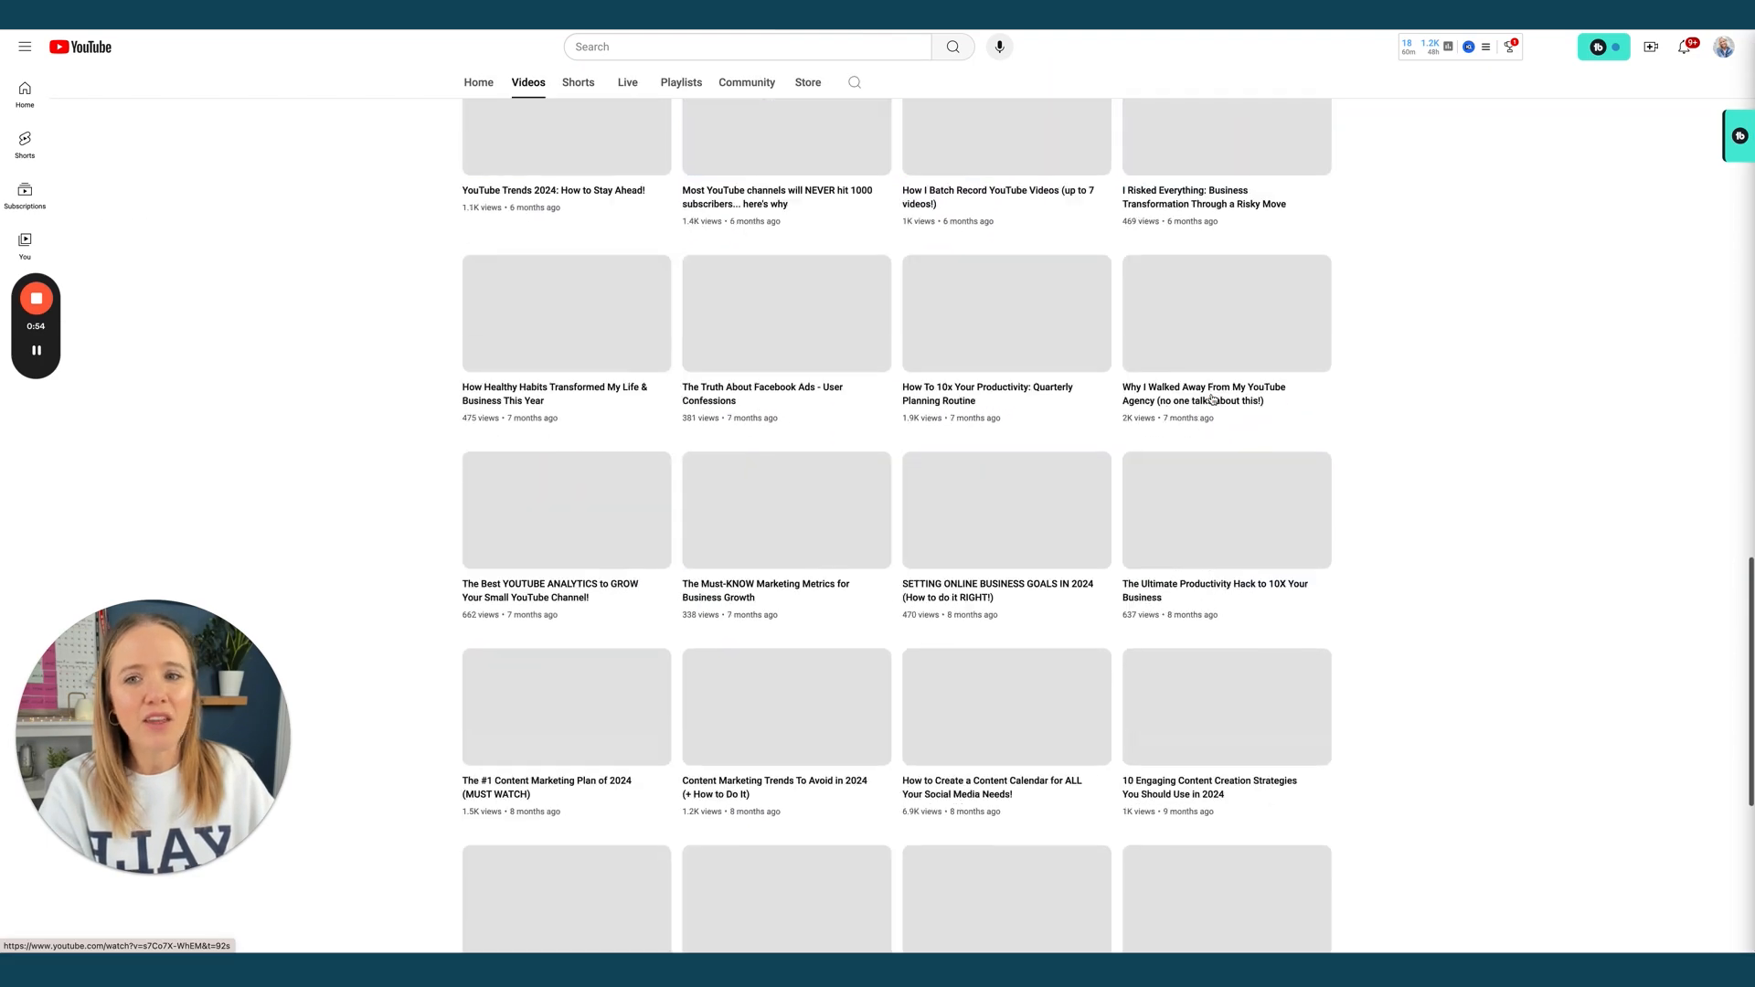
scroll(1005, 457, down, 2)
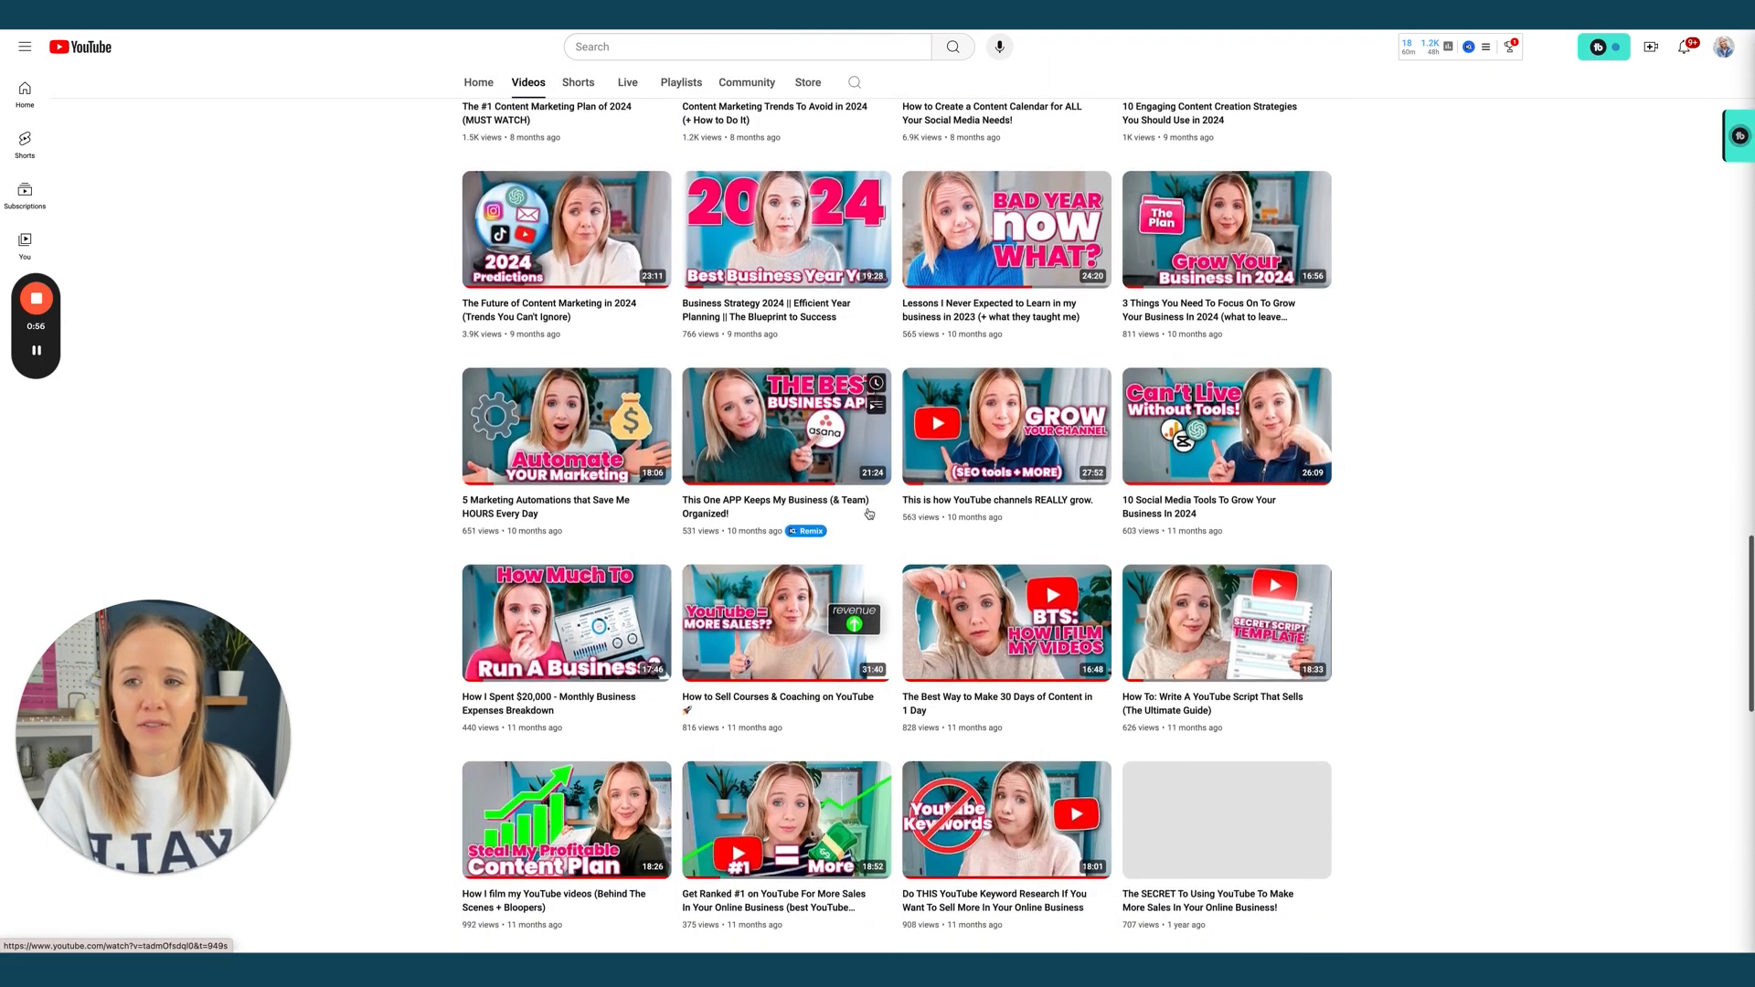
scroll(869, 514, down, 3)
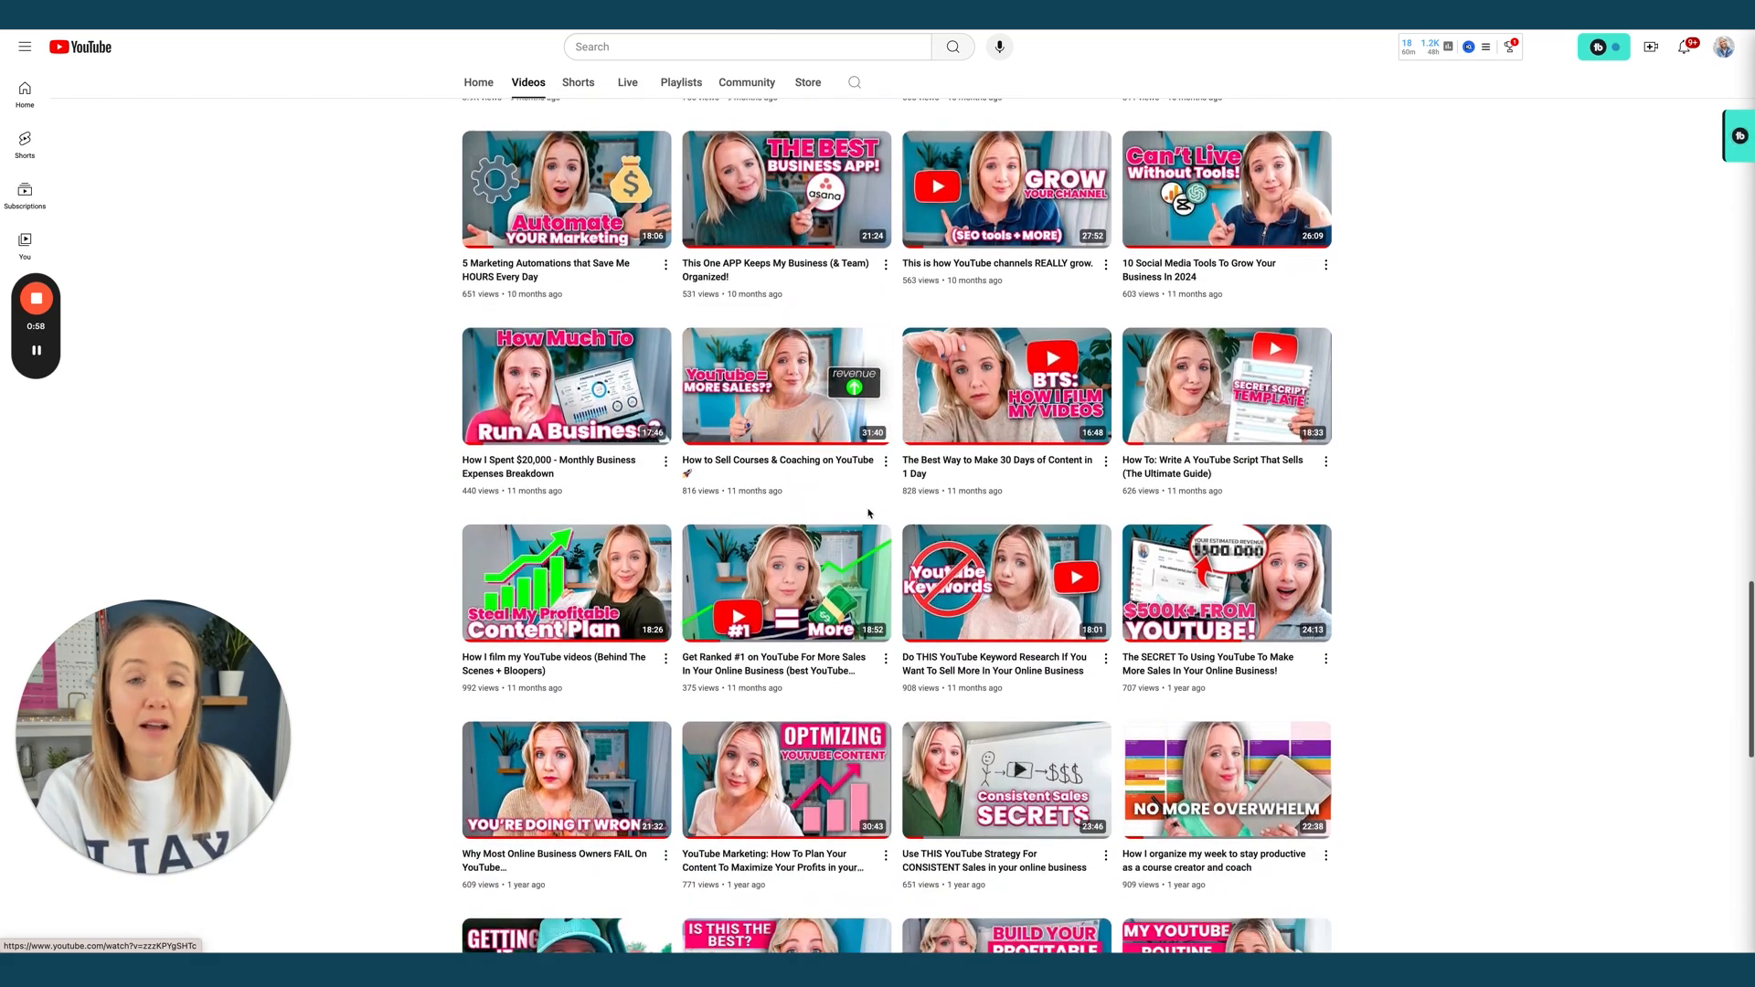
scroll(868, 514, down, 10)
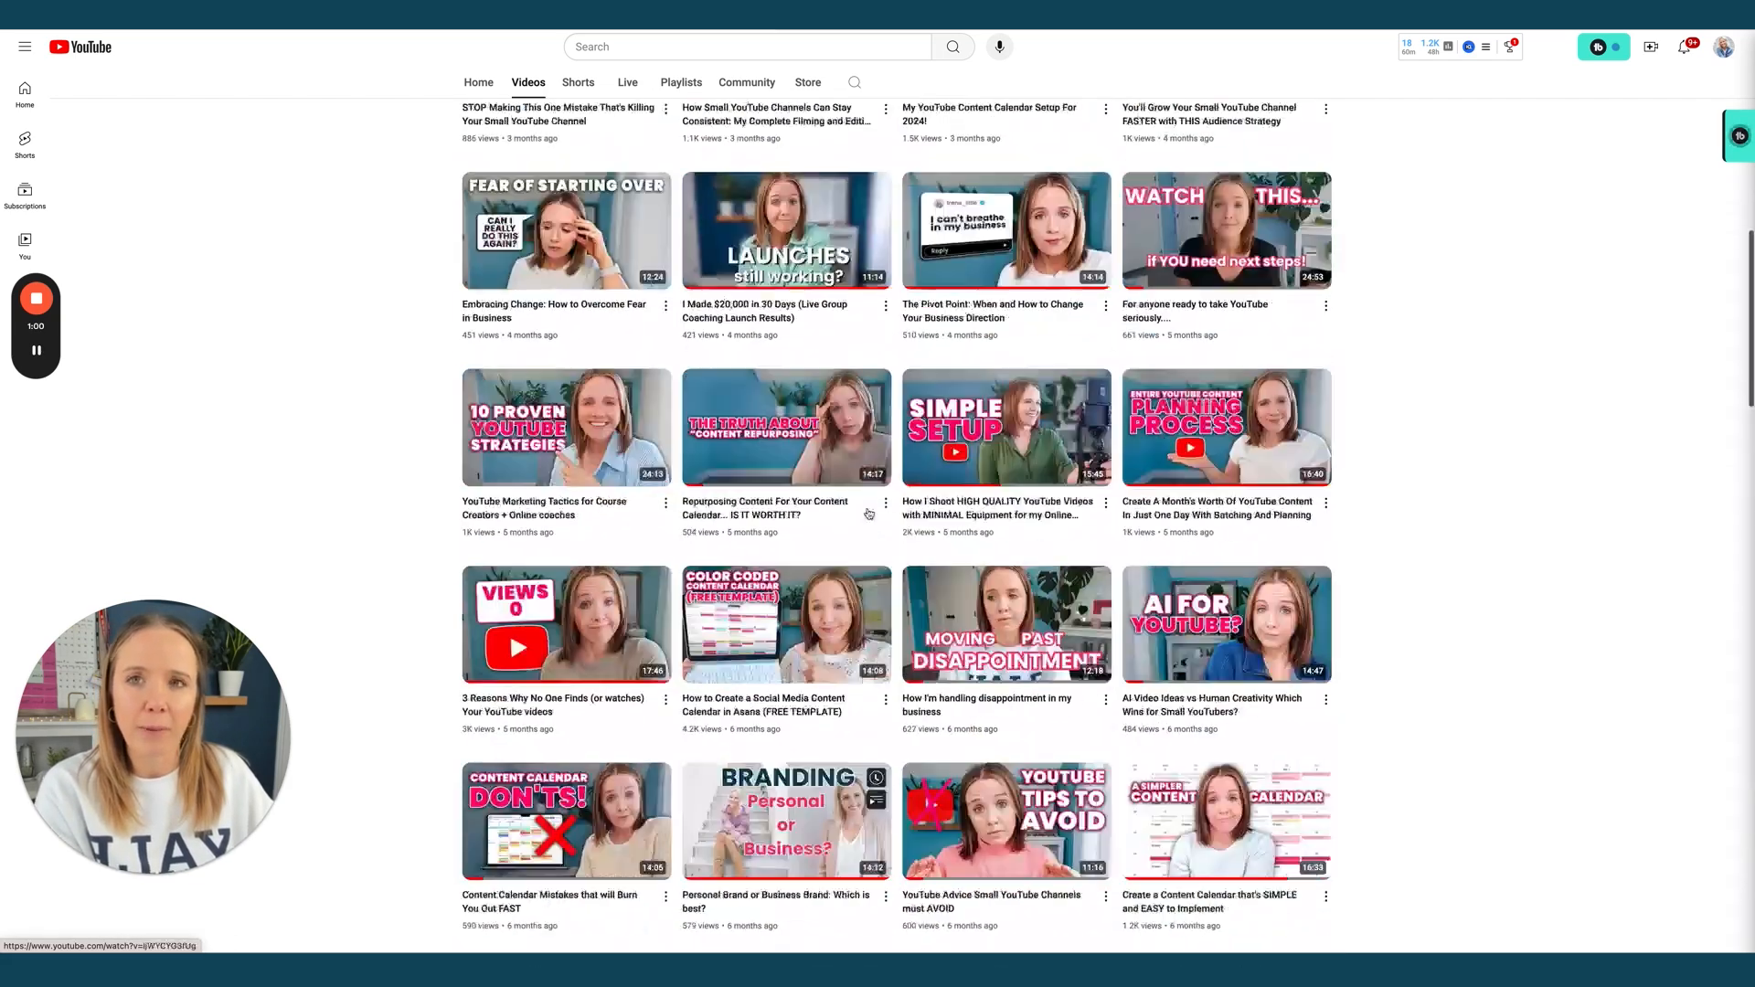
key(Home)
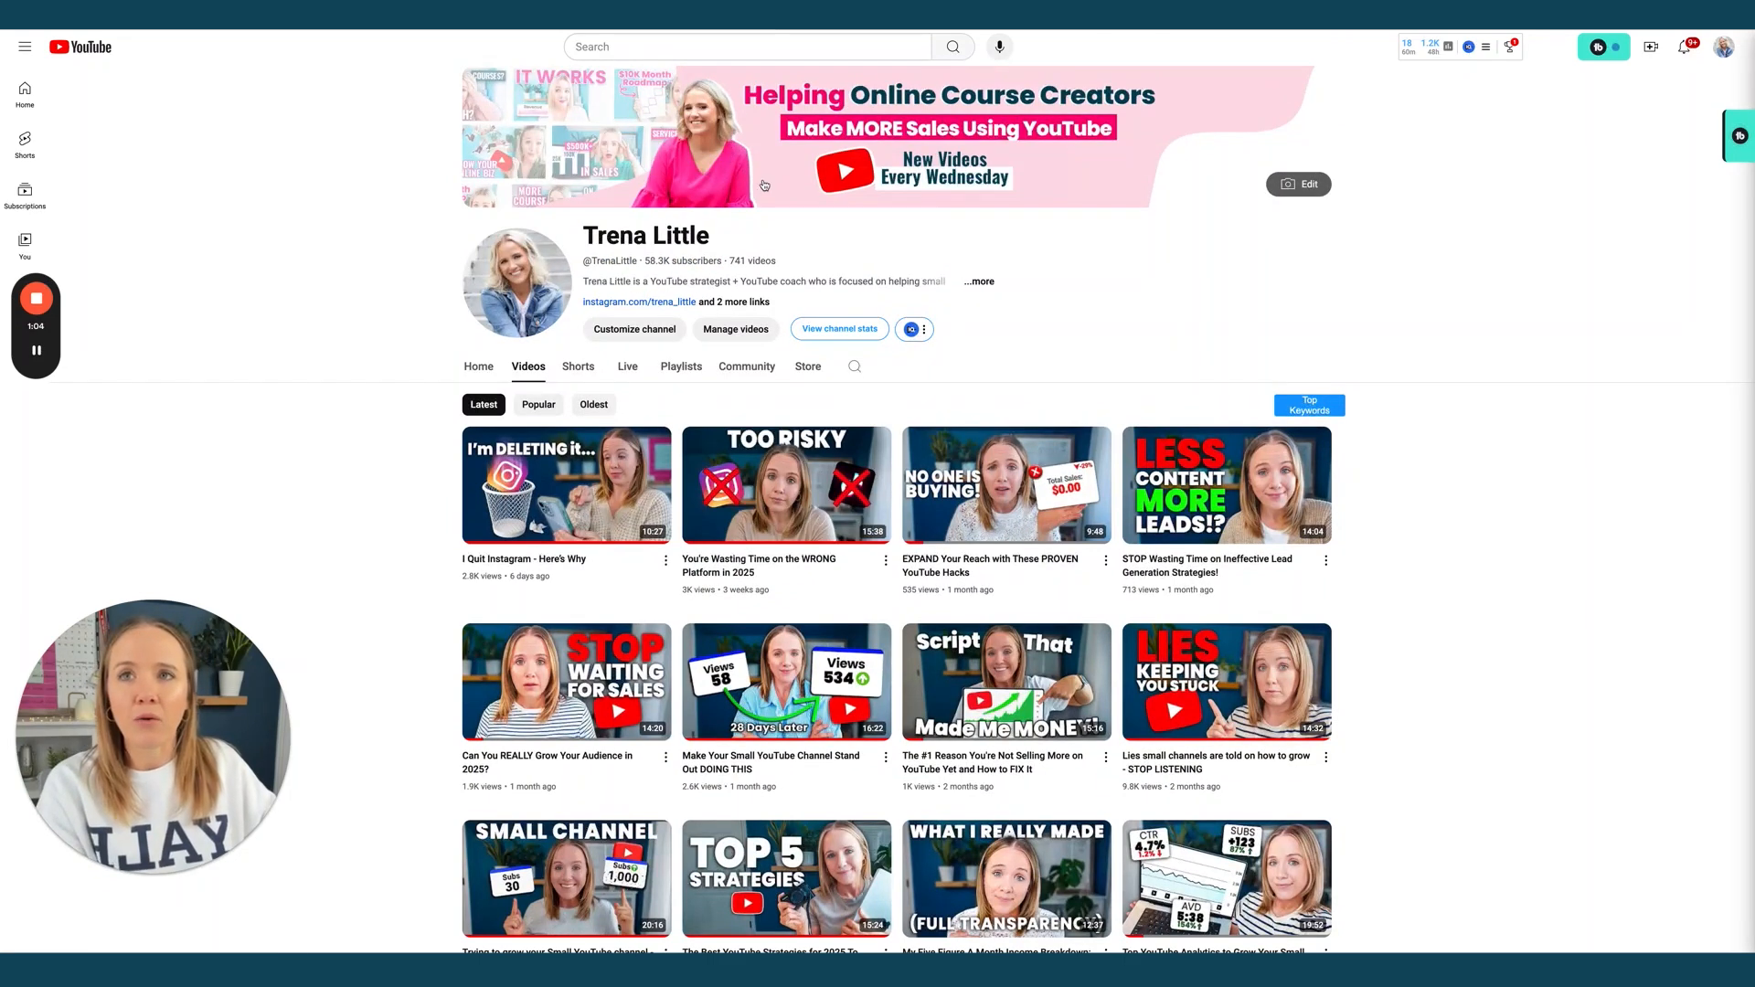
click(1142, 15)
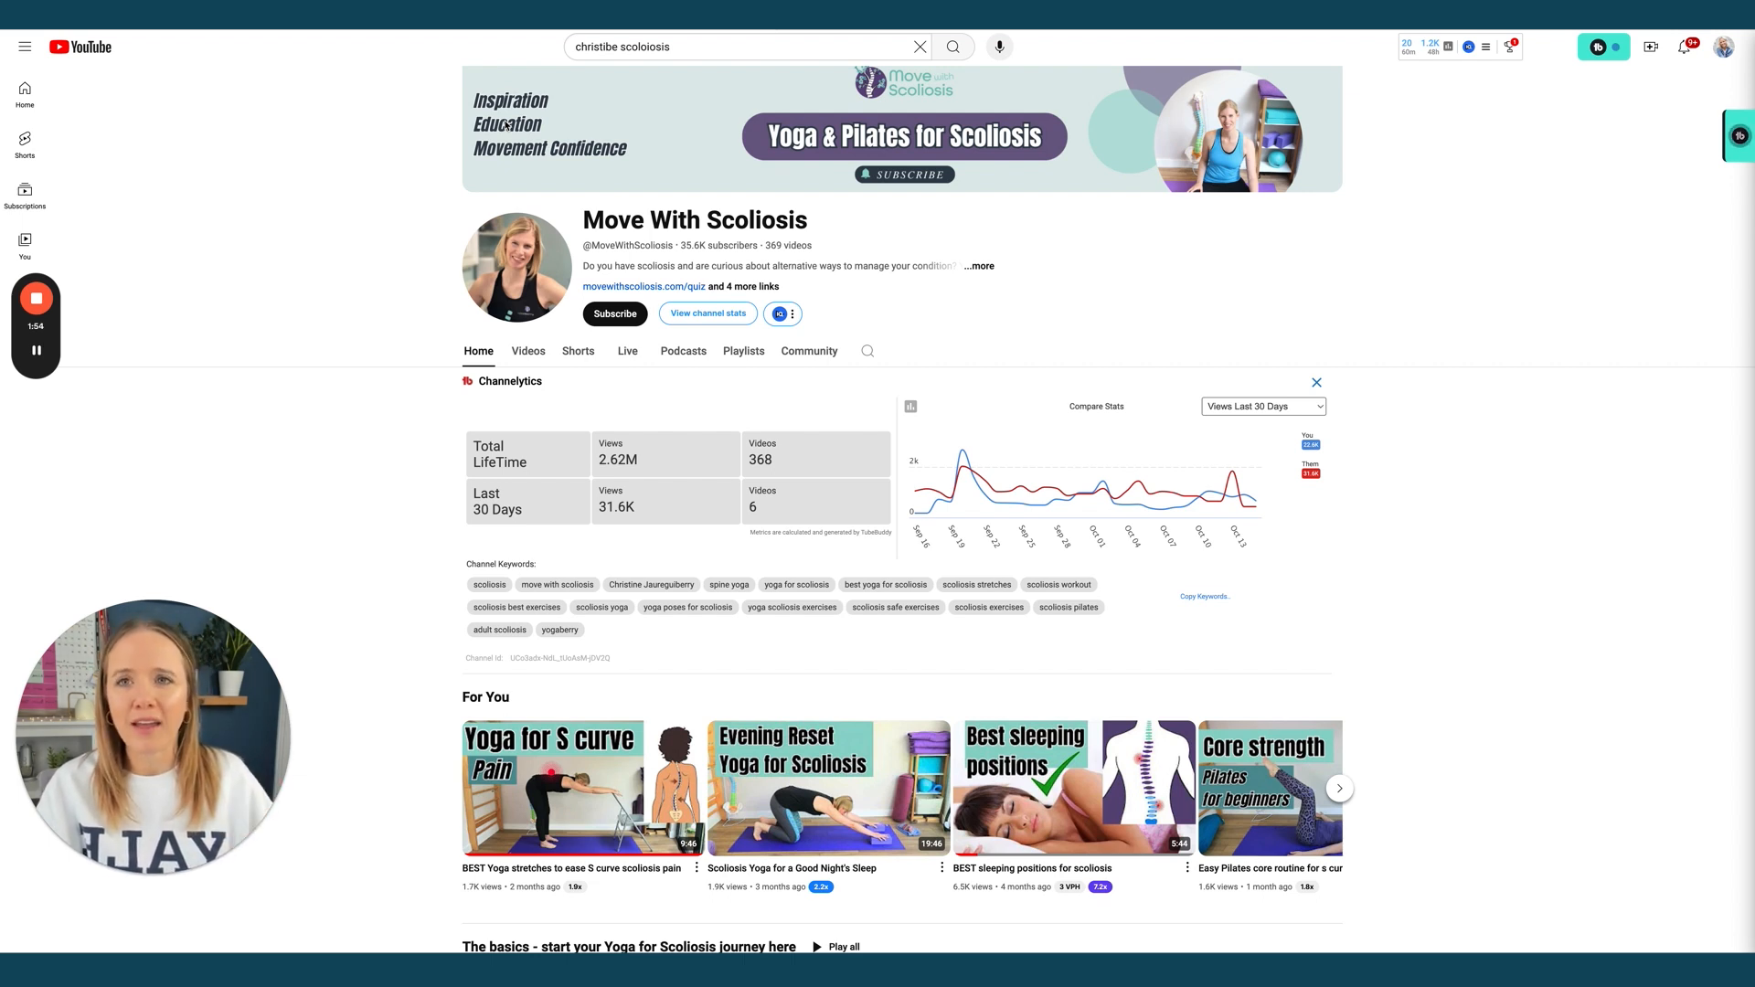
Open the Move With Scoliosis Videos list and scroll through it
click(534, 360)
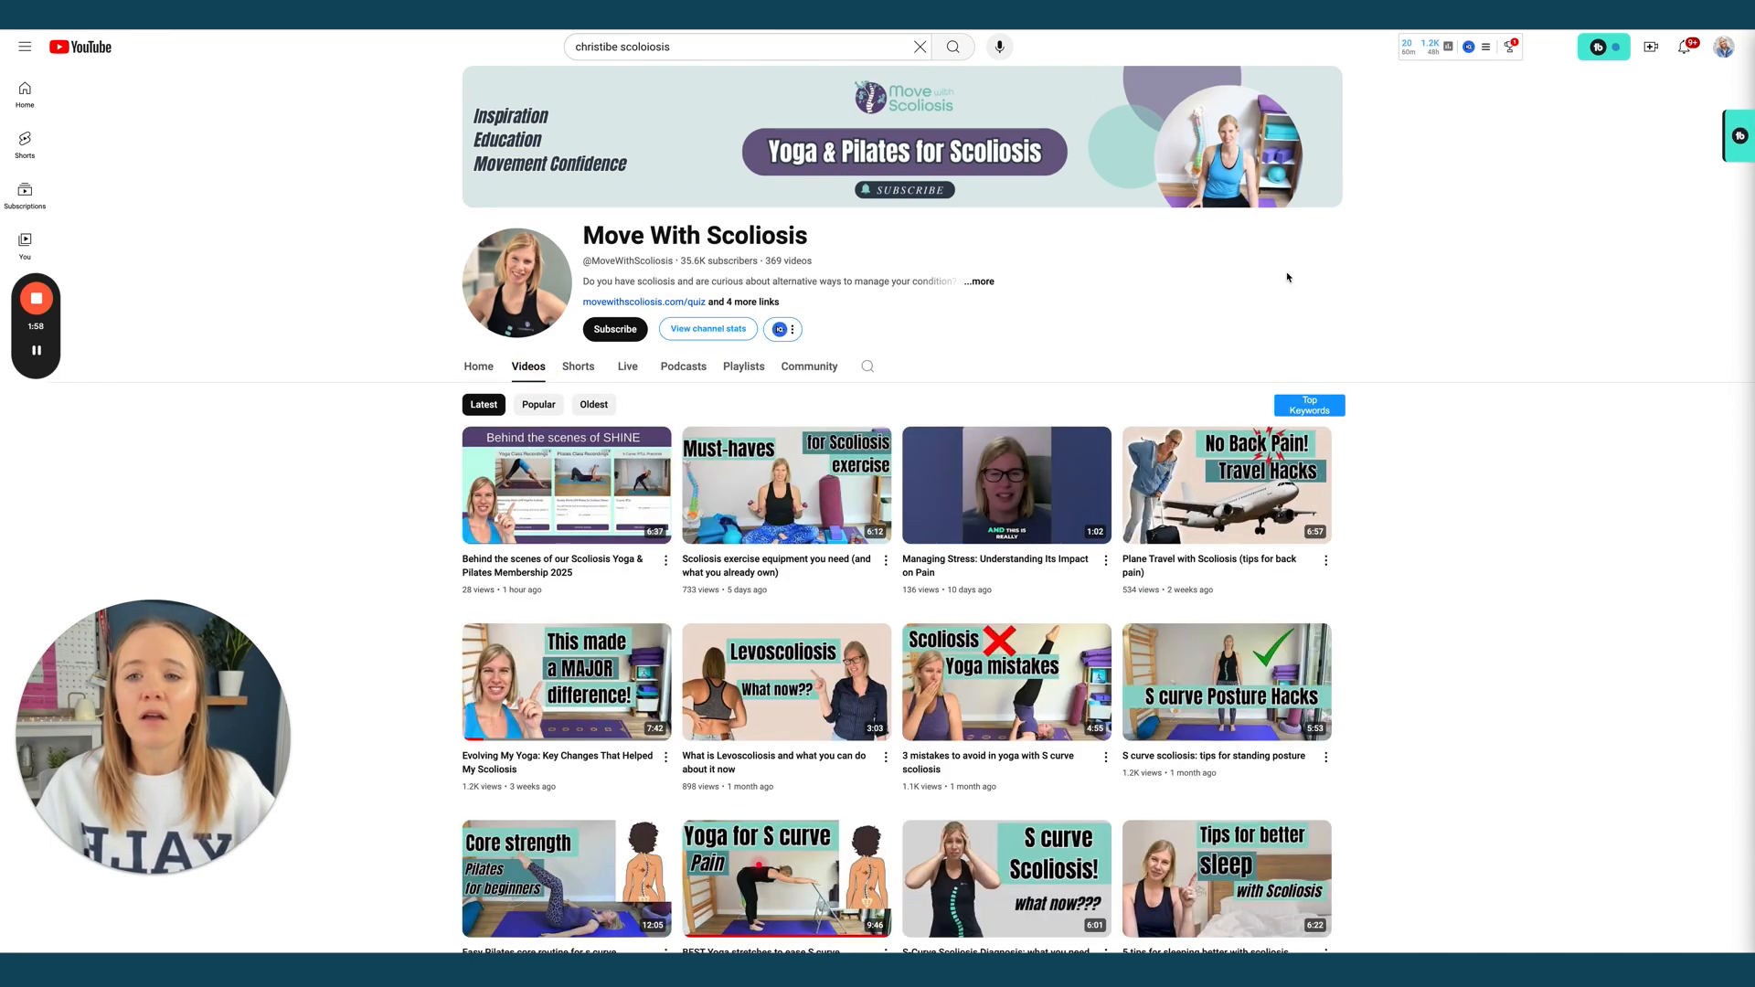
scroll(1286, 277, down, 8)
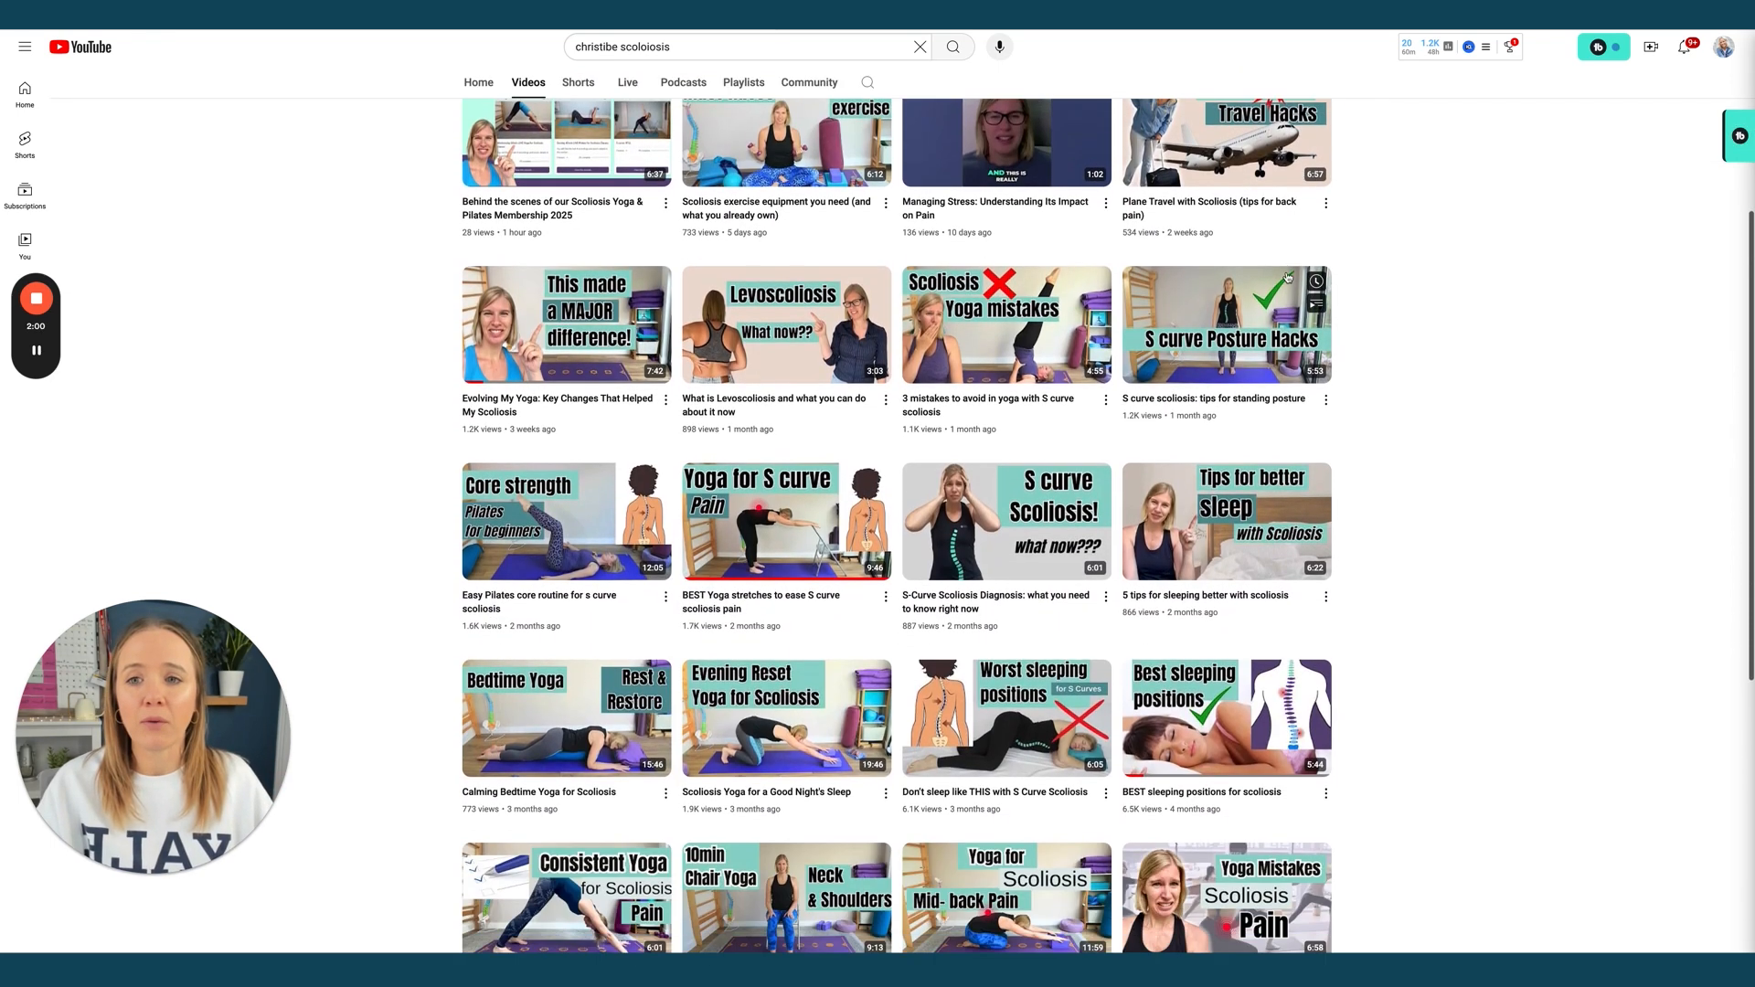
scroll(1287, 277, up, 9)
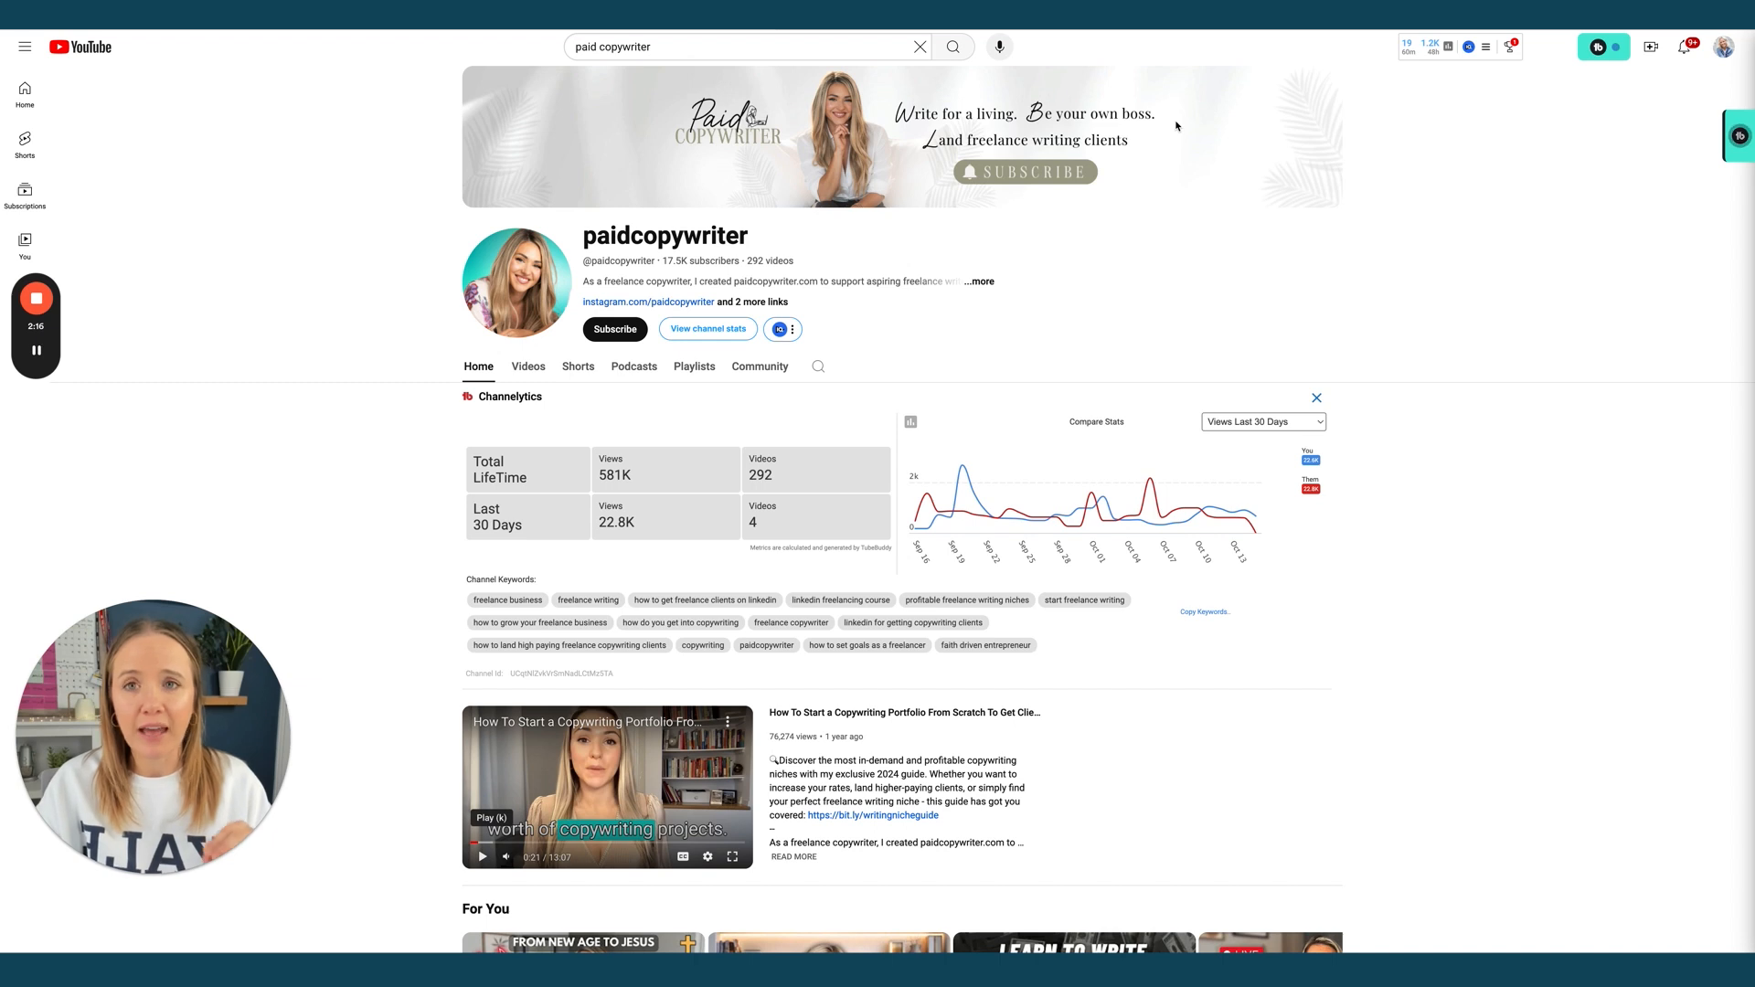
Browse paidcopywriter's Videos grid, then switch to the Under the Median tab with Ctrl+Tab
click(527, 375)
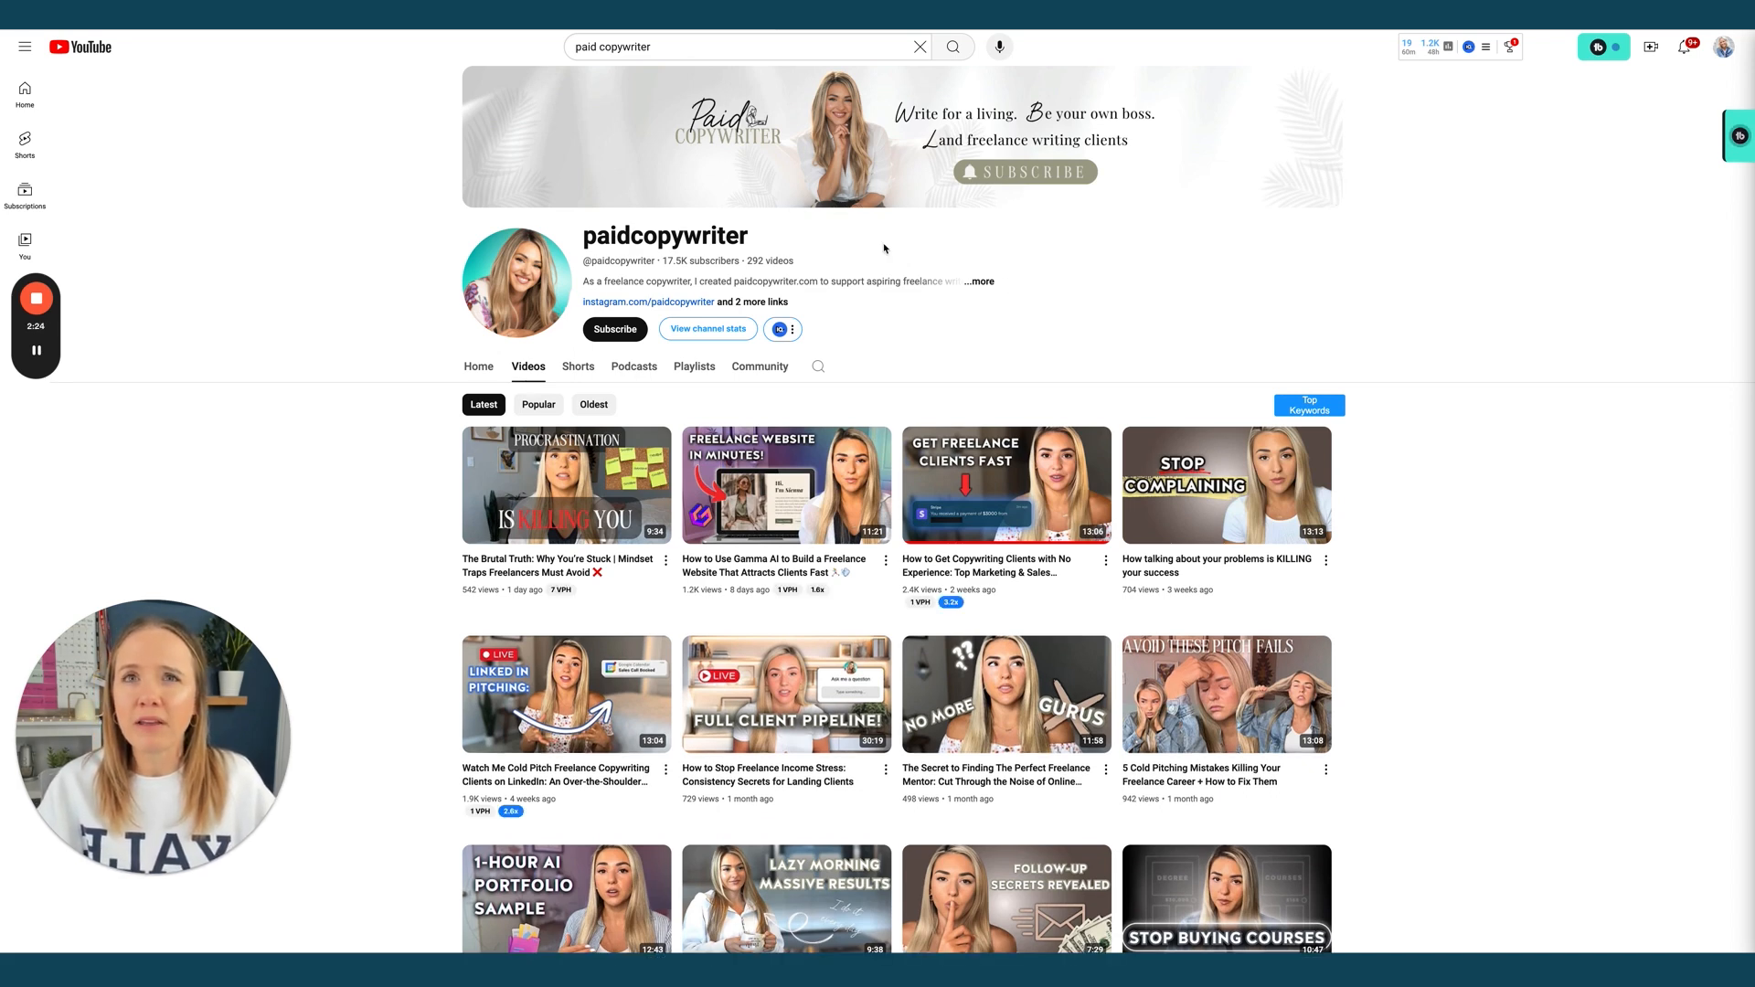
scroll(1407, 363, down, 2)
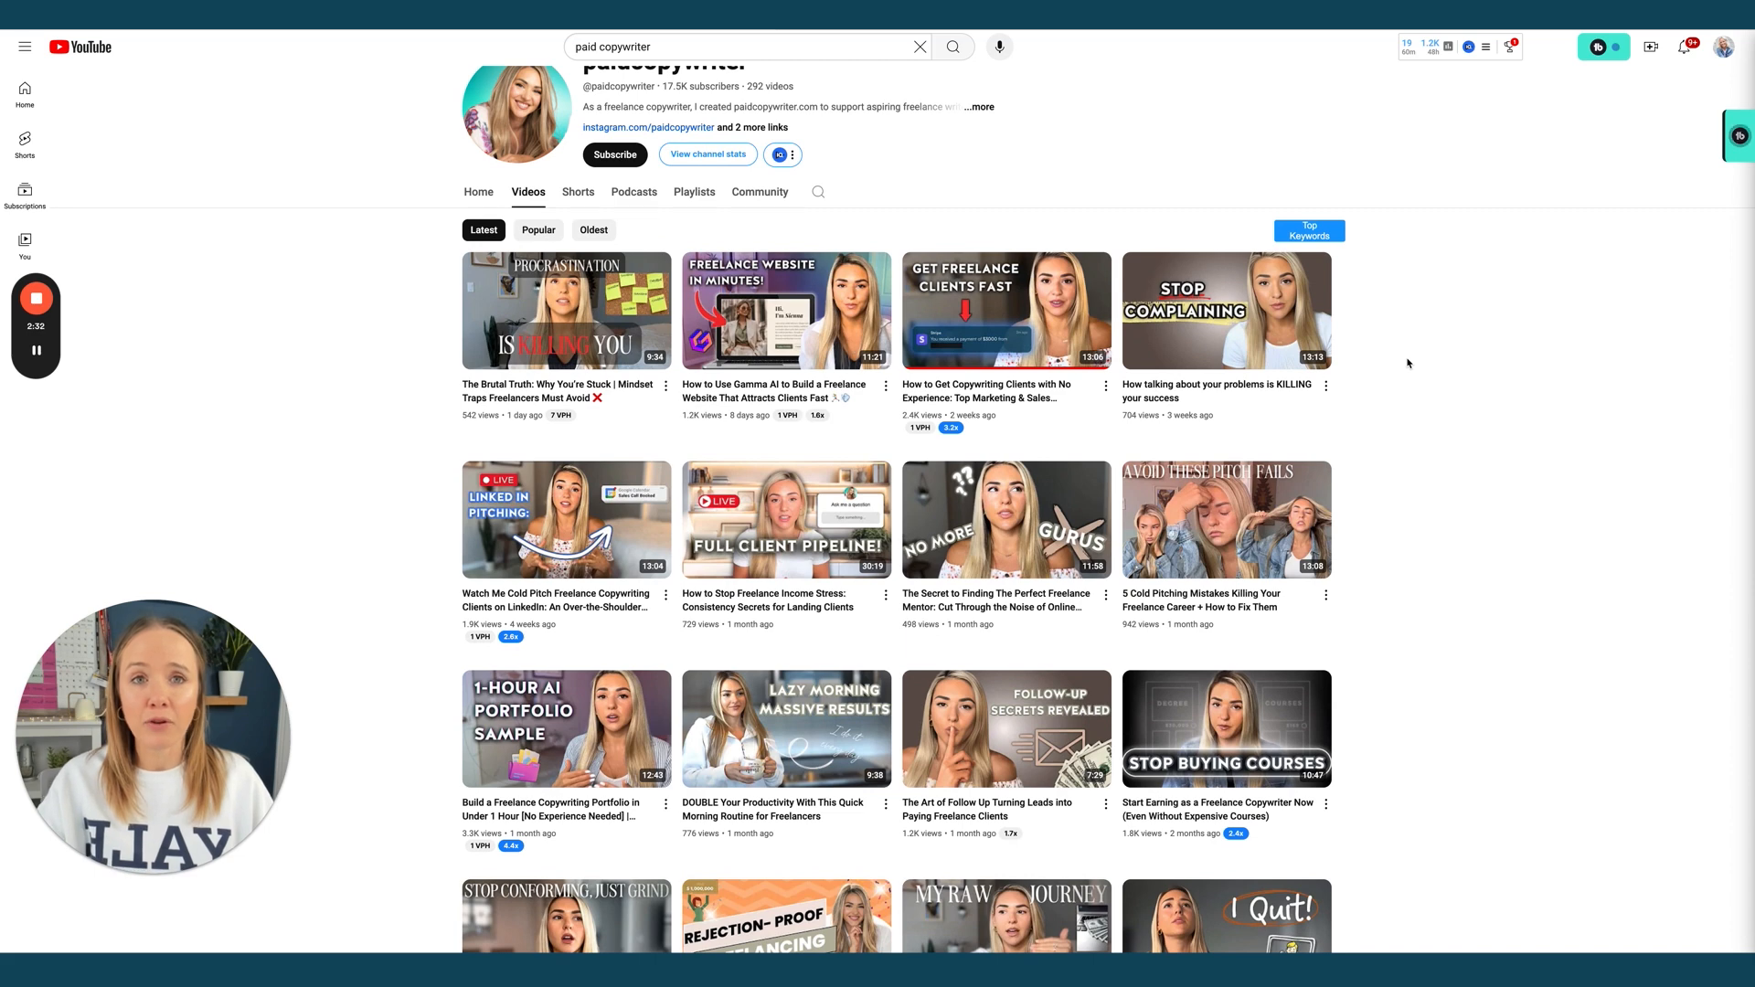
scroll(1407, 362, down, 1)
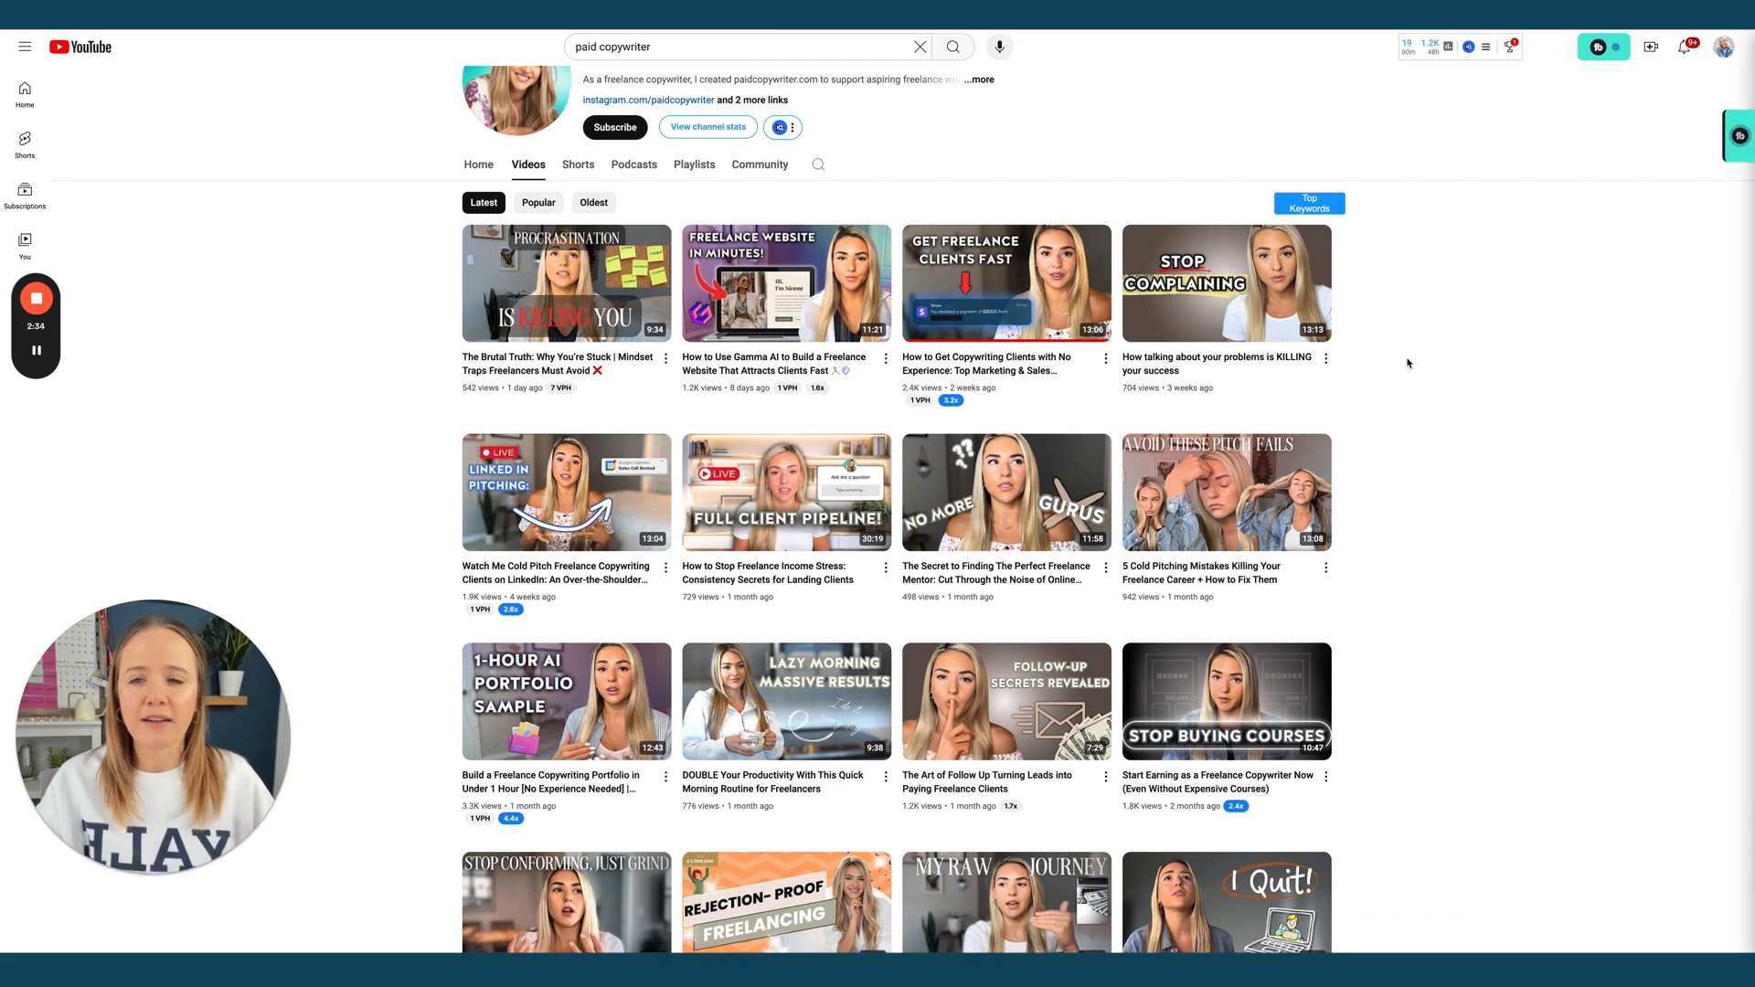
scroll(1408, 363, down, 3)
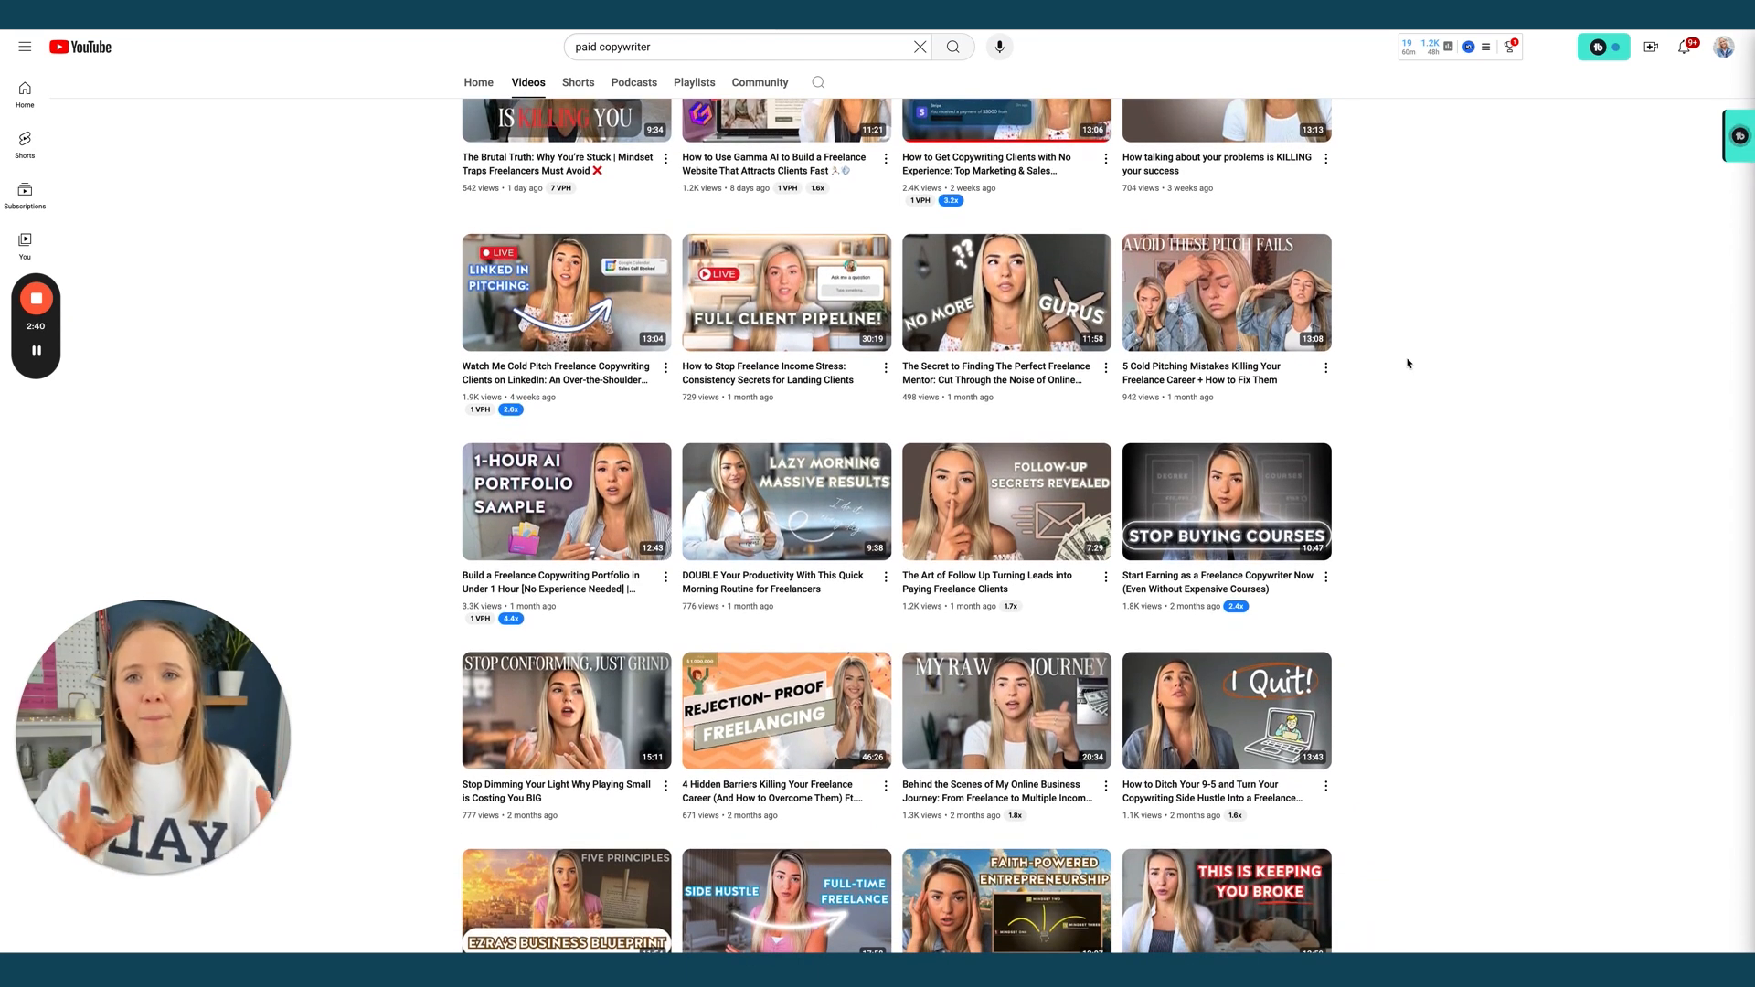
scroll(1408, 363, up, 5)
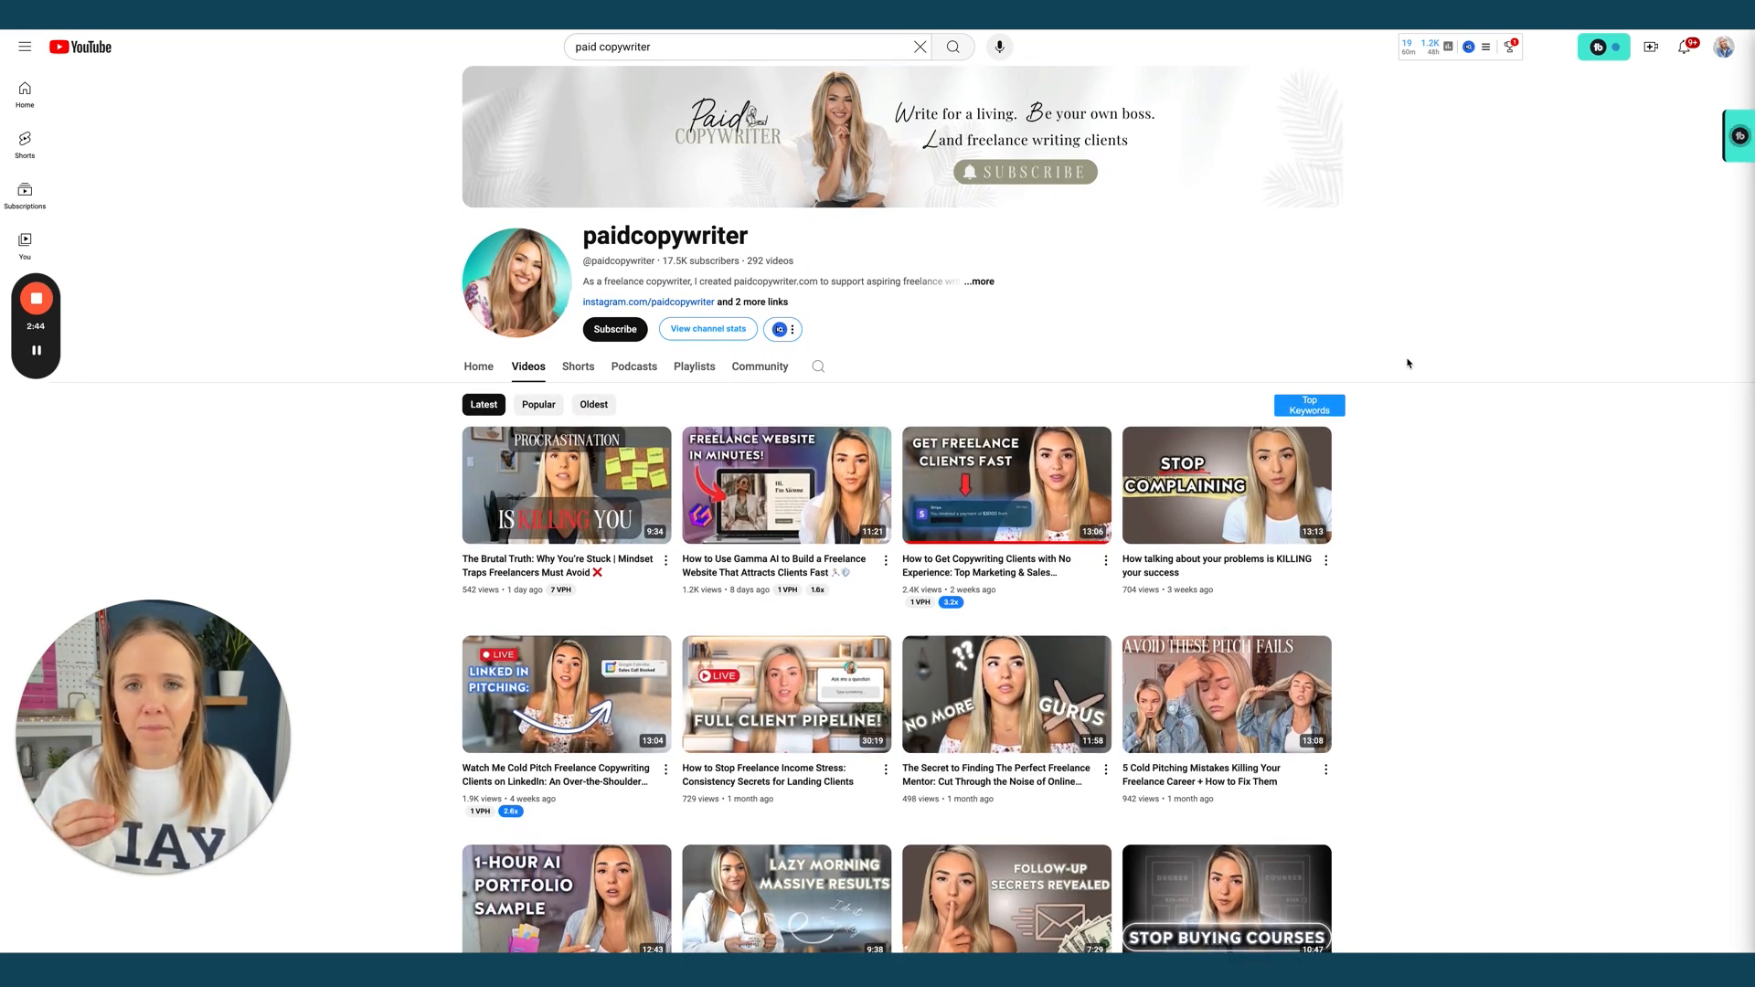
key(ctrl+Tab)
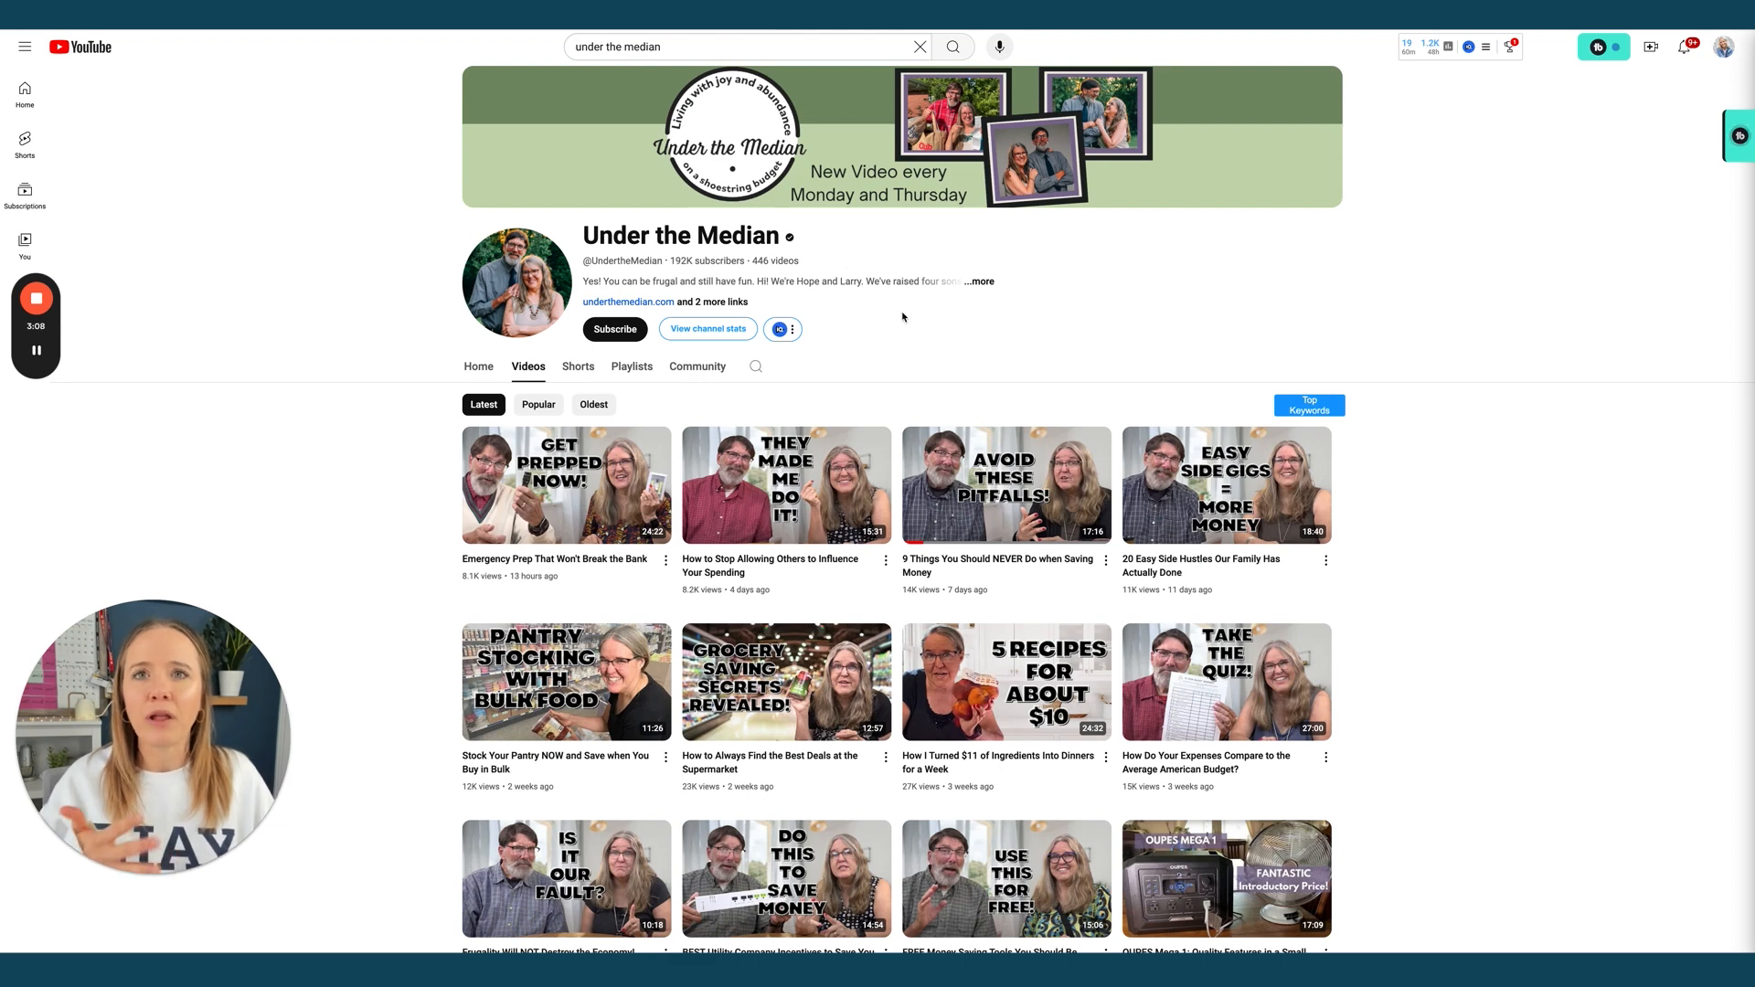
Scroll the Under the Median Videos grid down and back up
scroll(902, 314, down, 5)
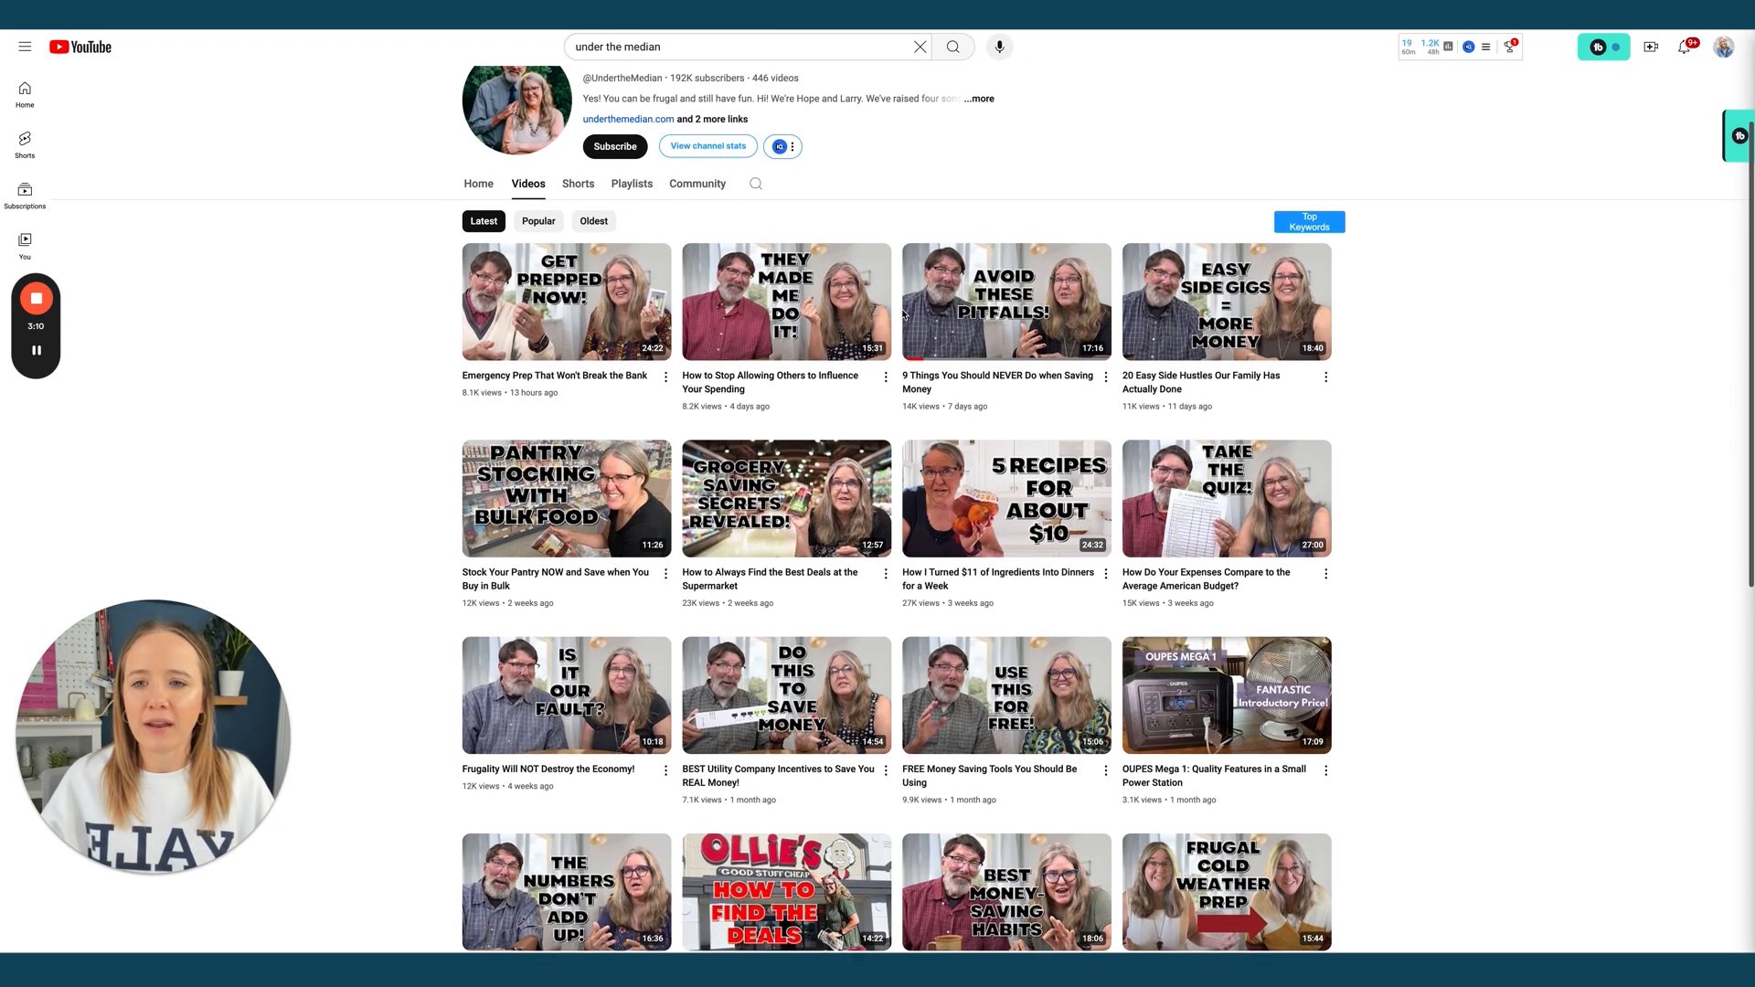
scroll(902, 315, up, 5)
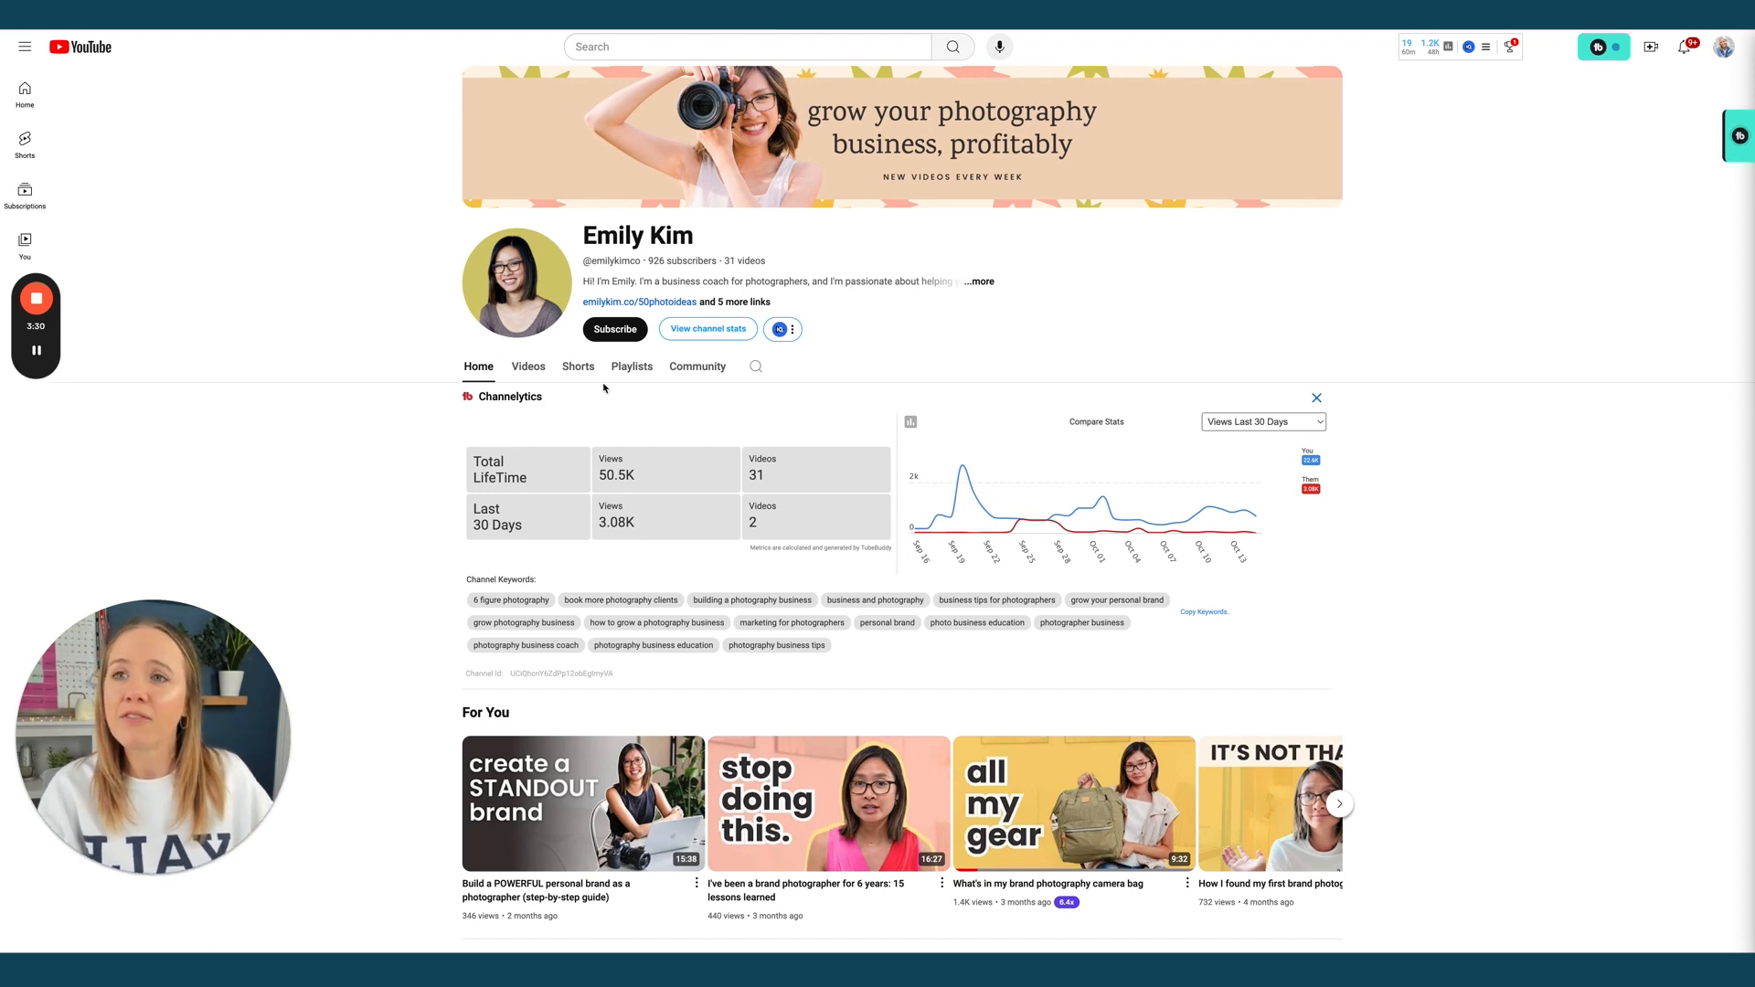
Open the photography coach's Videos list and scroll through the uploads
click(532, 375)
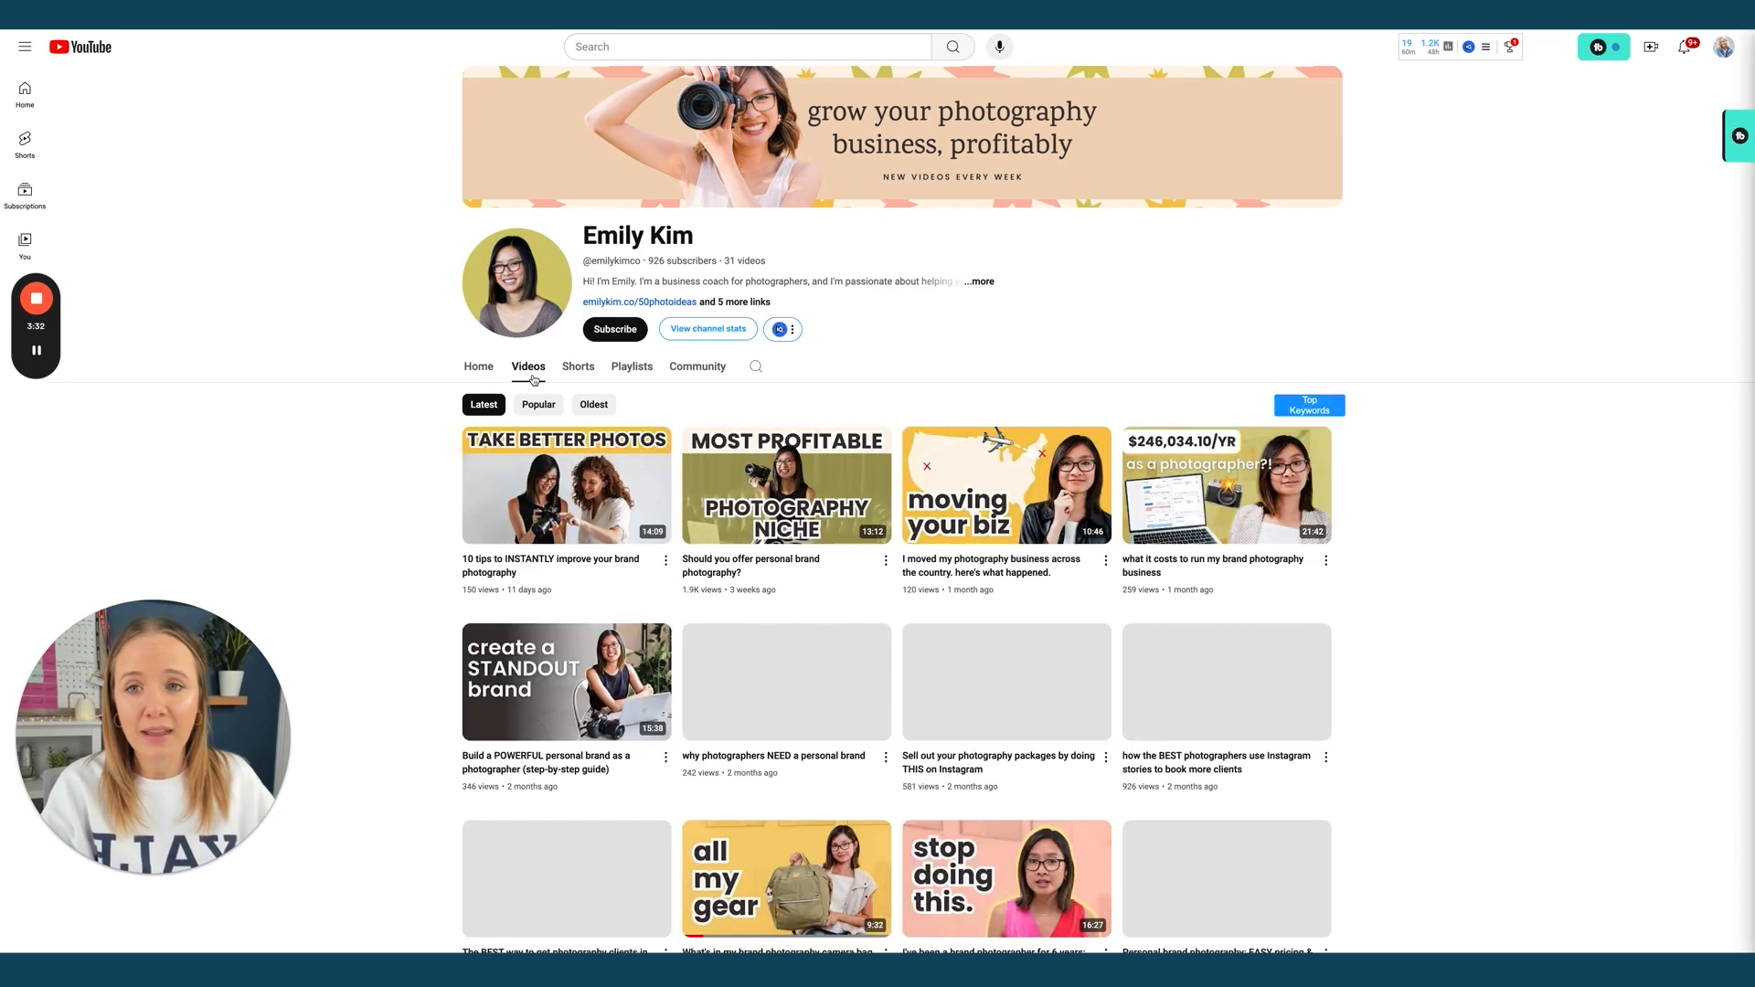
scroll(1127, 314, down, 3)
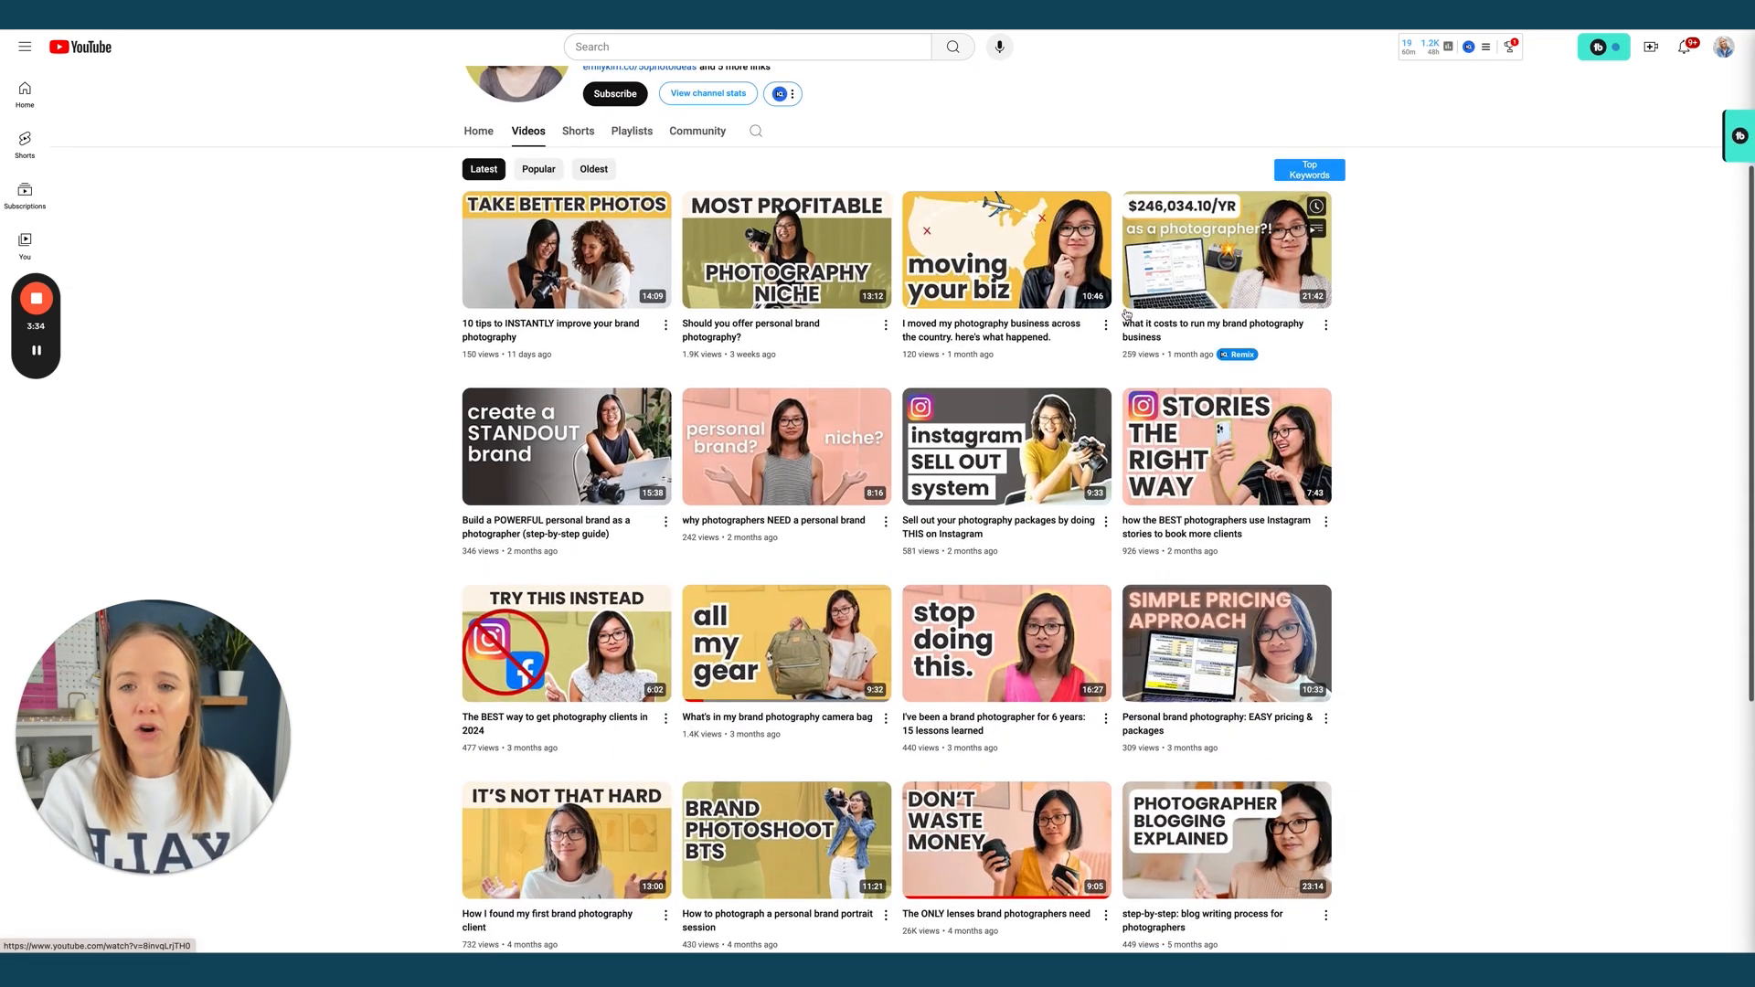
scroll(1125, 313, down, 2)
scroll(1126, 314, up, 5)
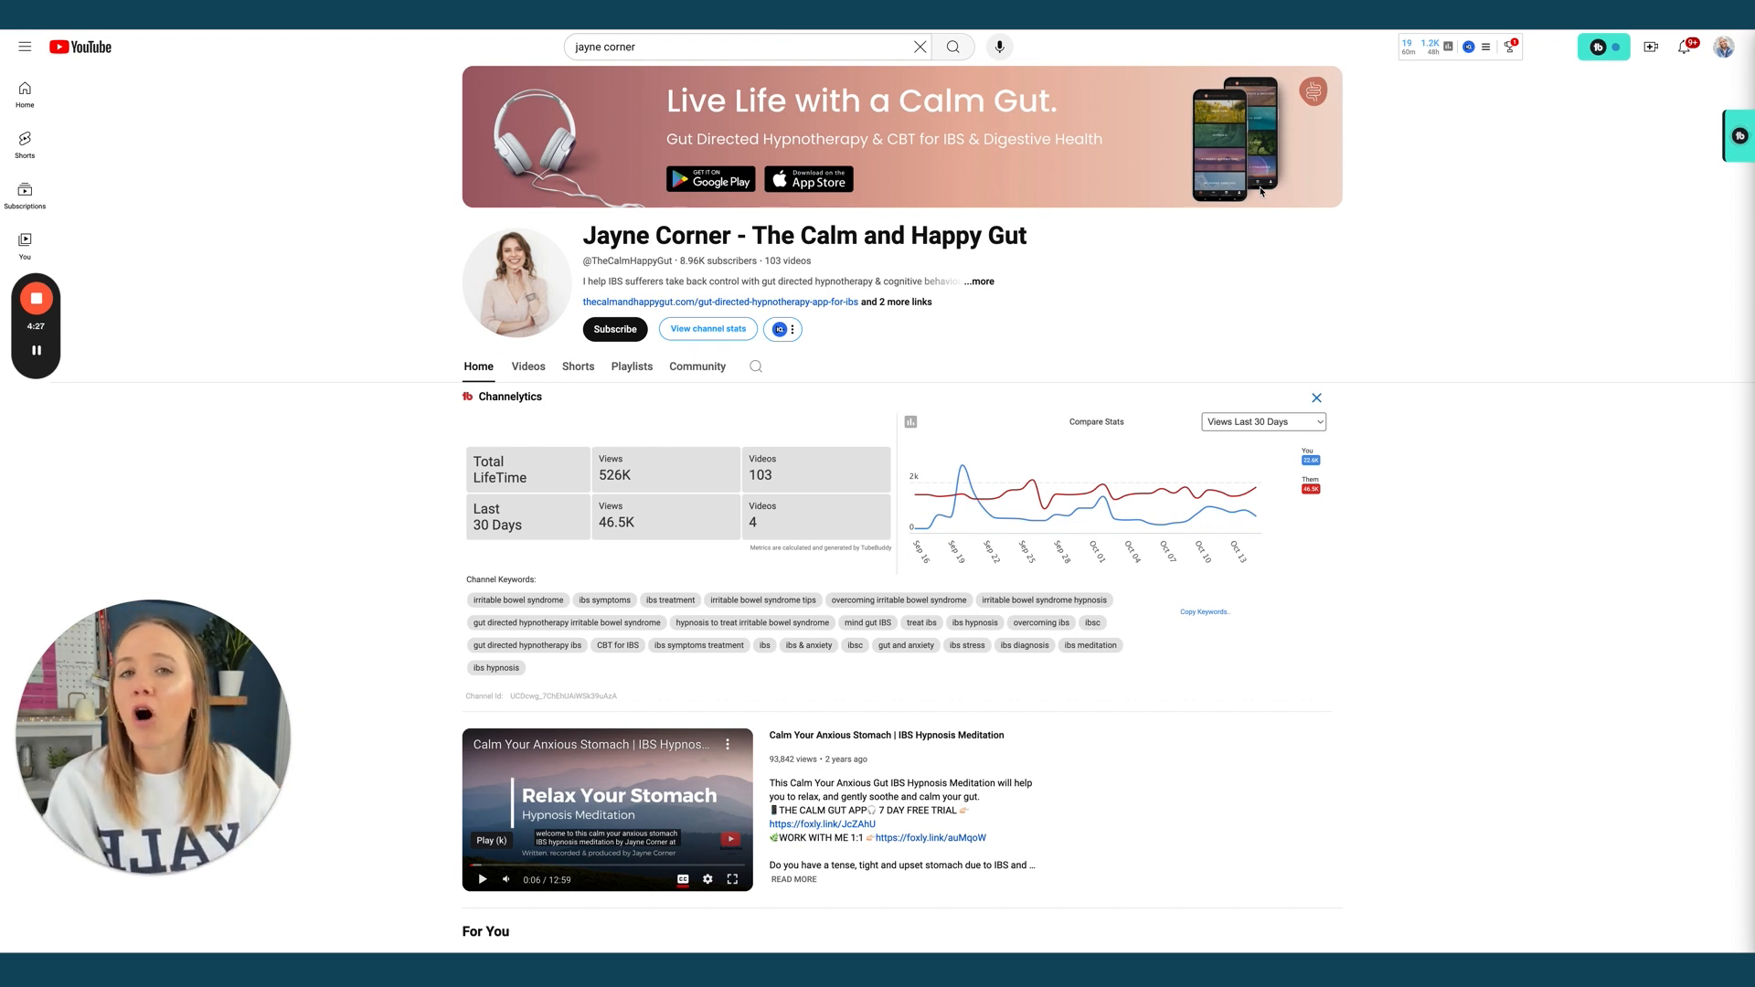
Show The Calm and Happy Gut's Videos list
click(529, 370)
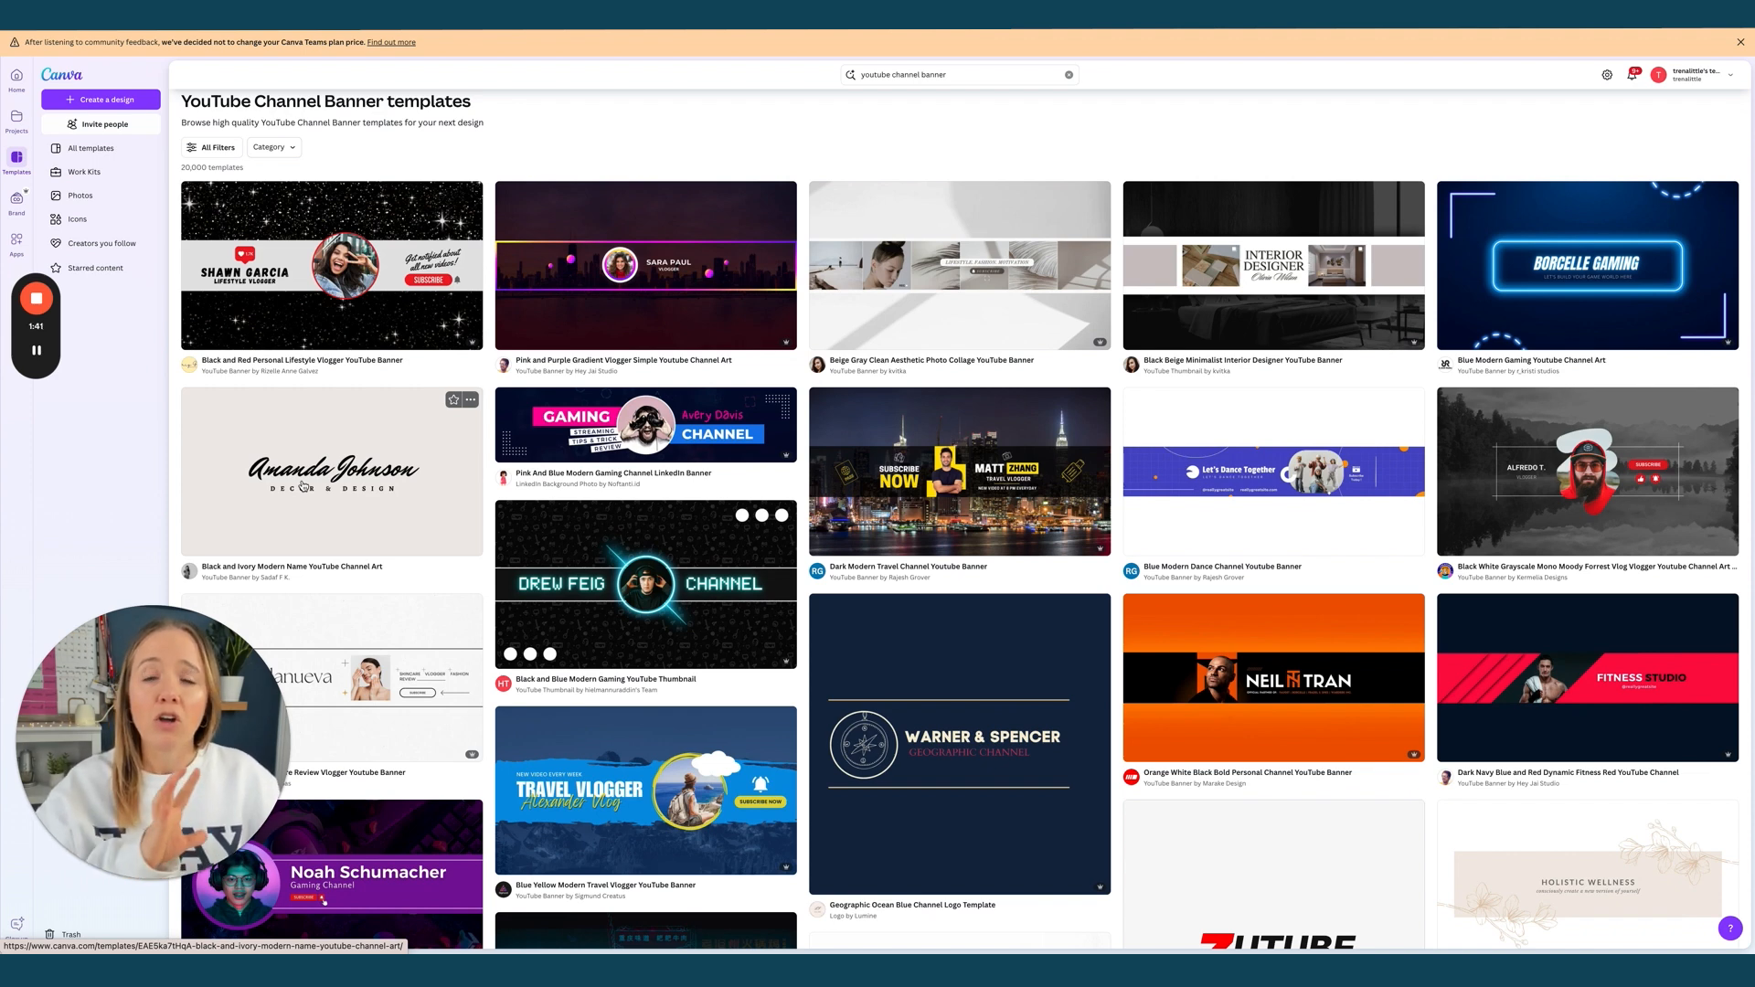
Customize the Beige Gray Clean Aesthetic Photo Collage banner template and select its top background
click(976, 335)
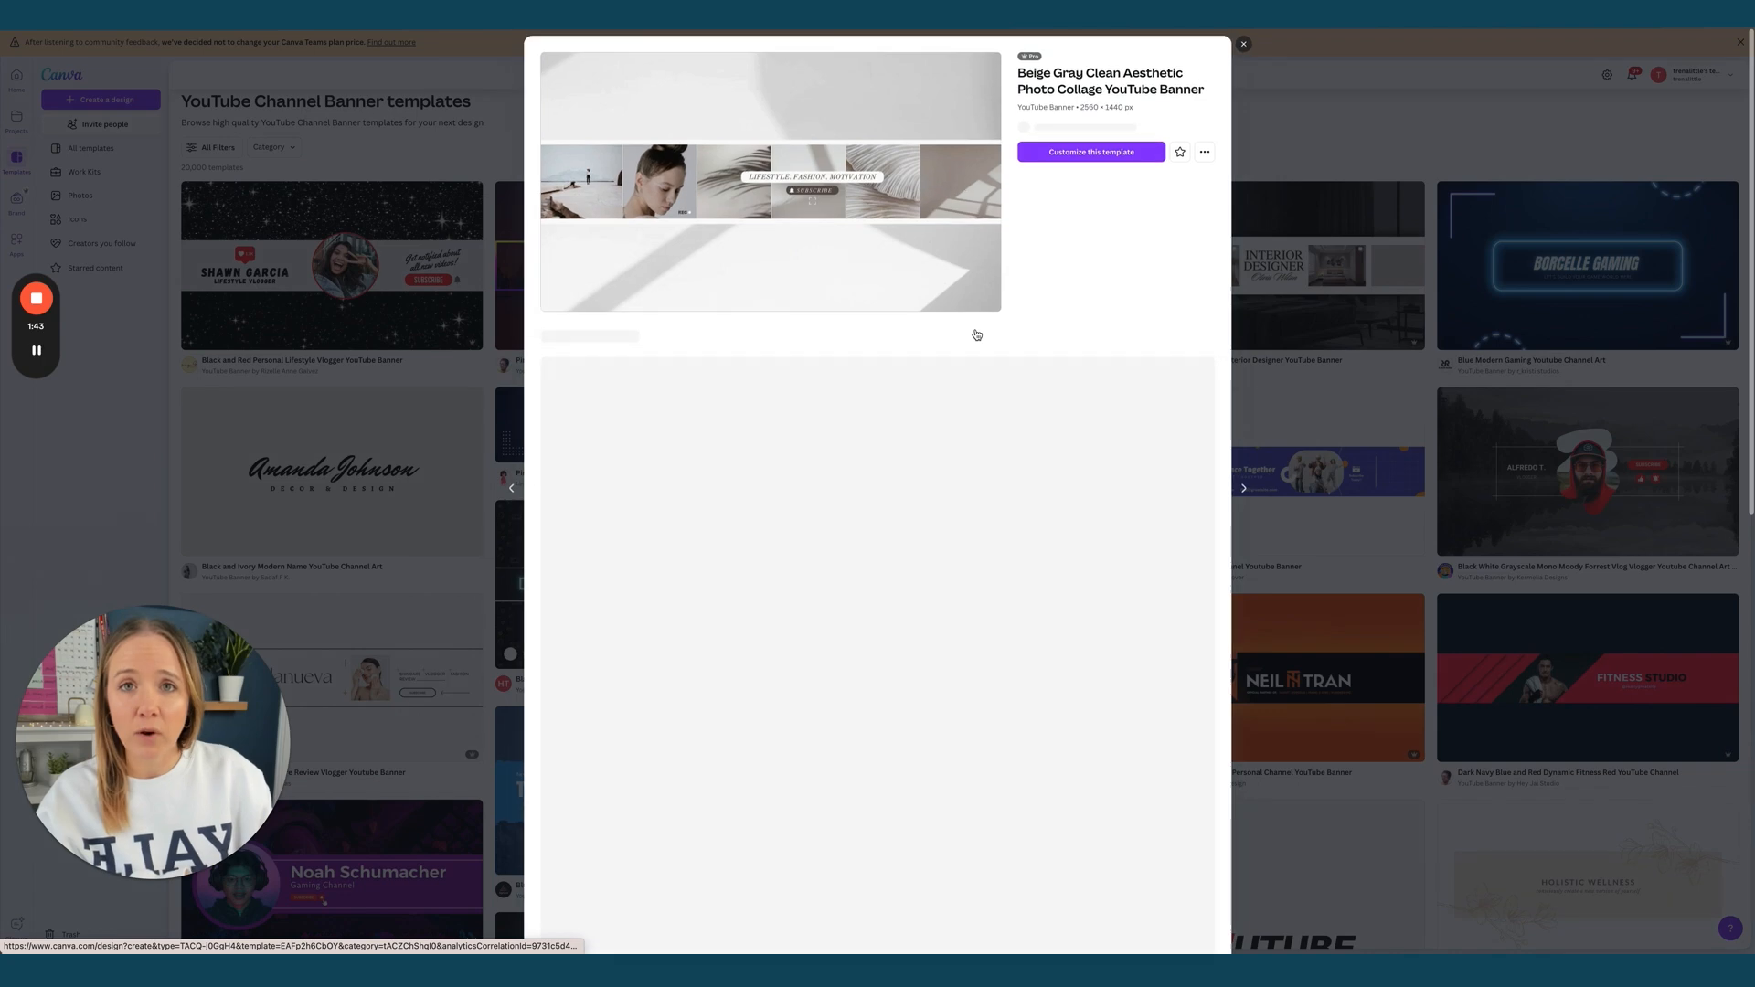
click(1108, 331)
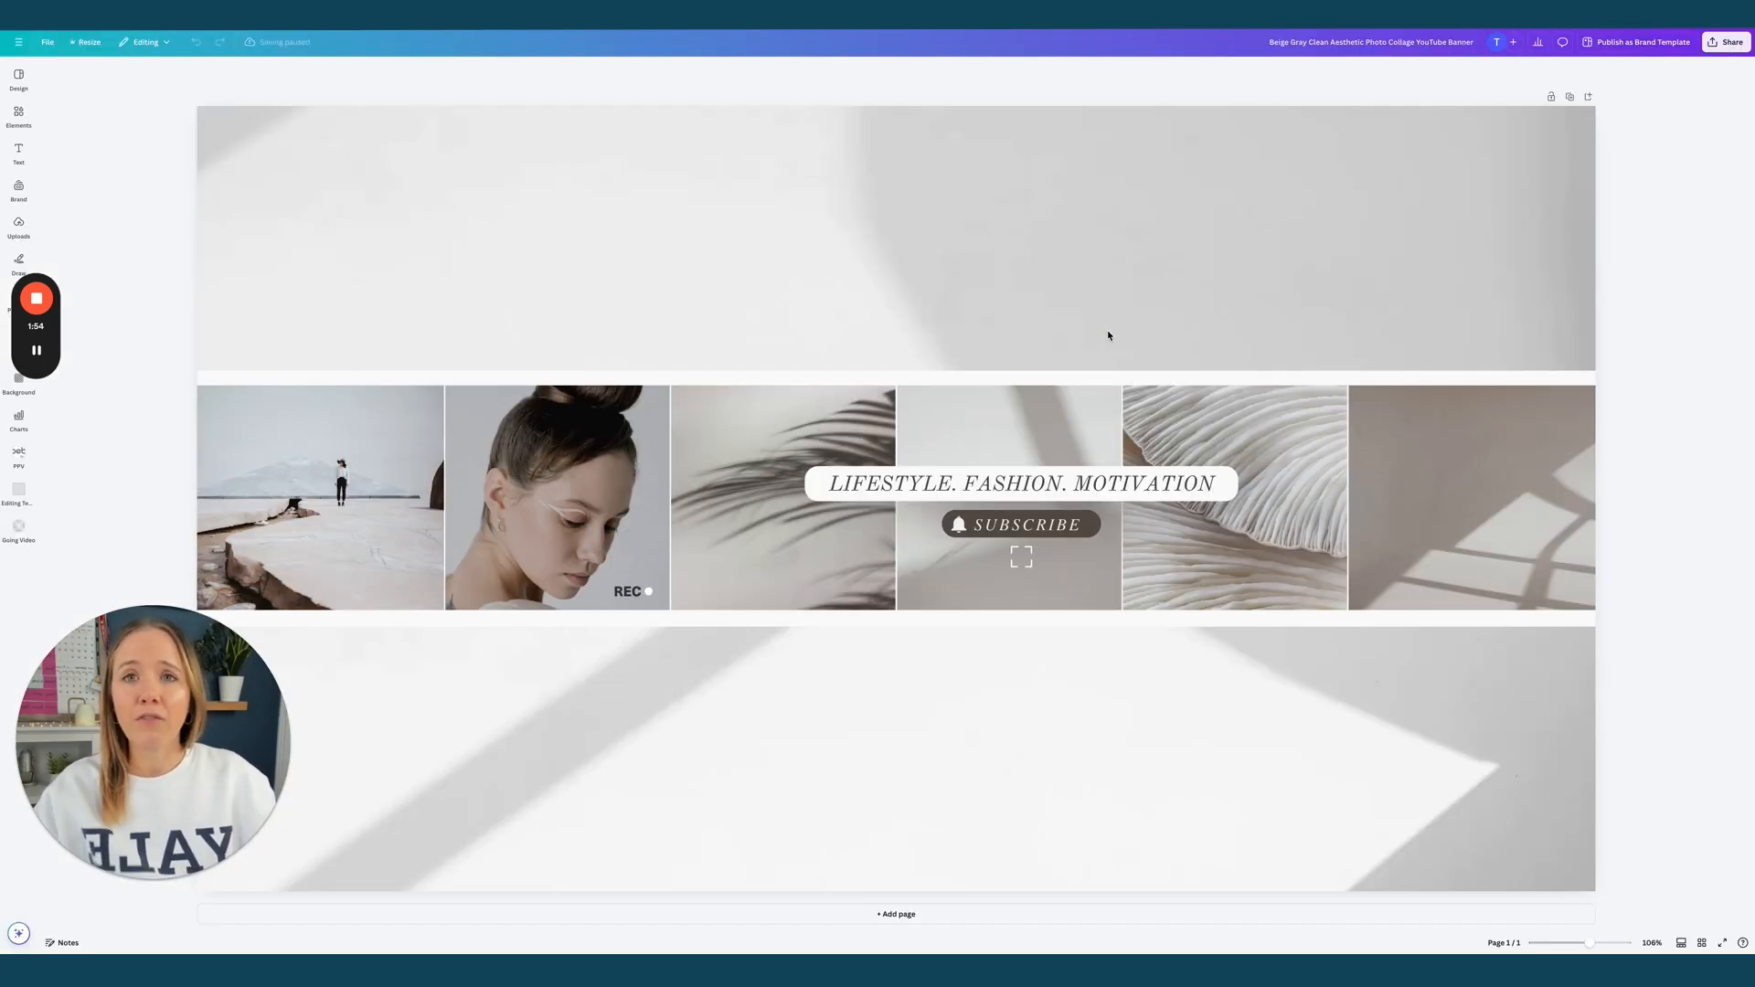
click(756, 200)
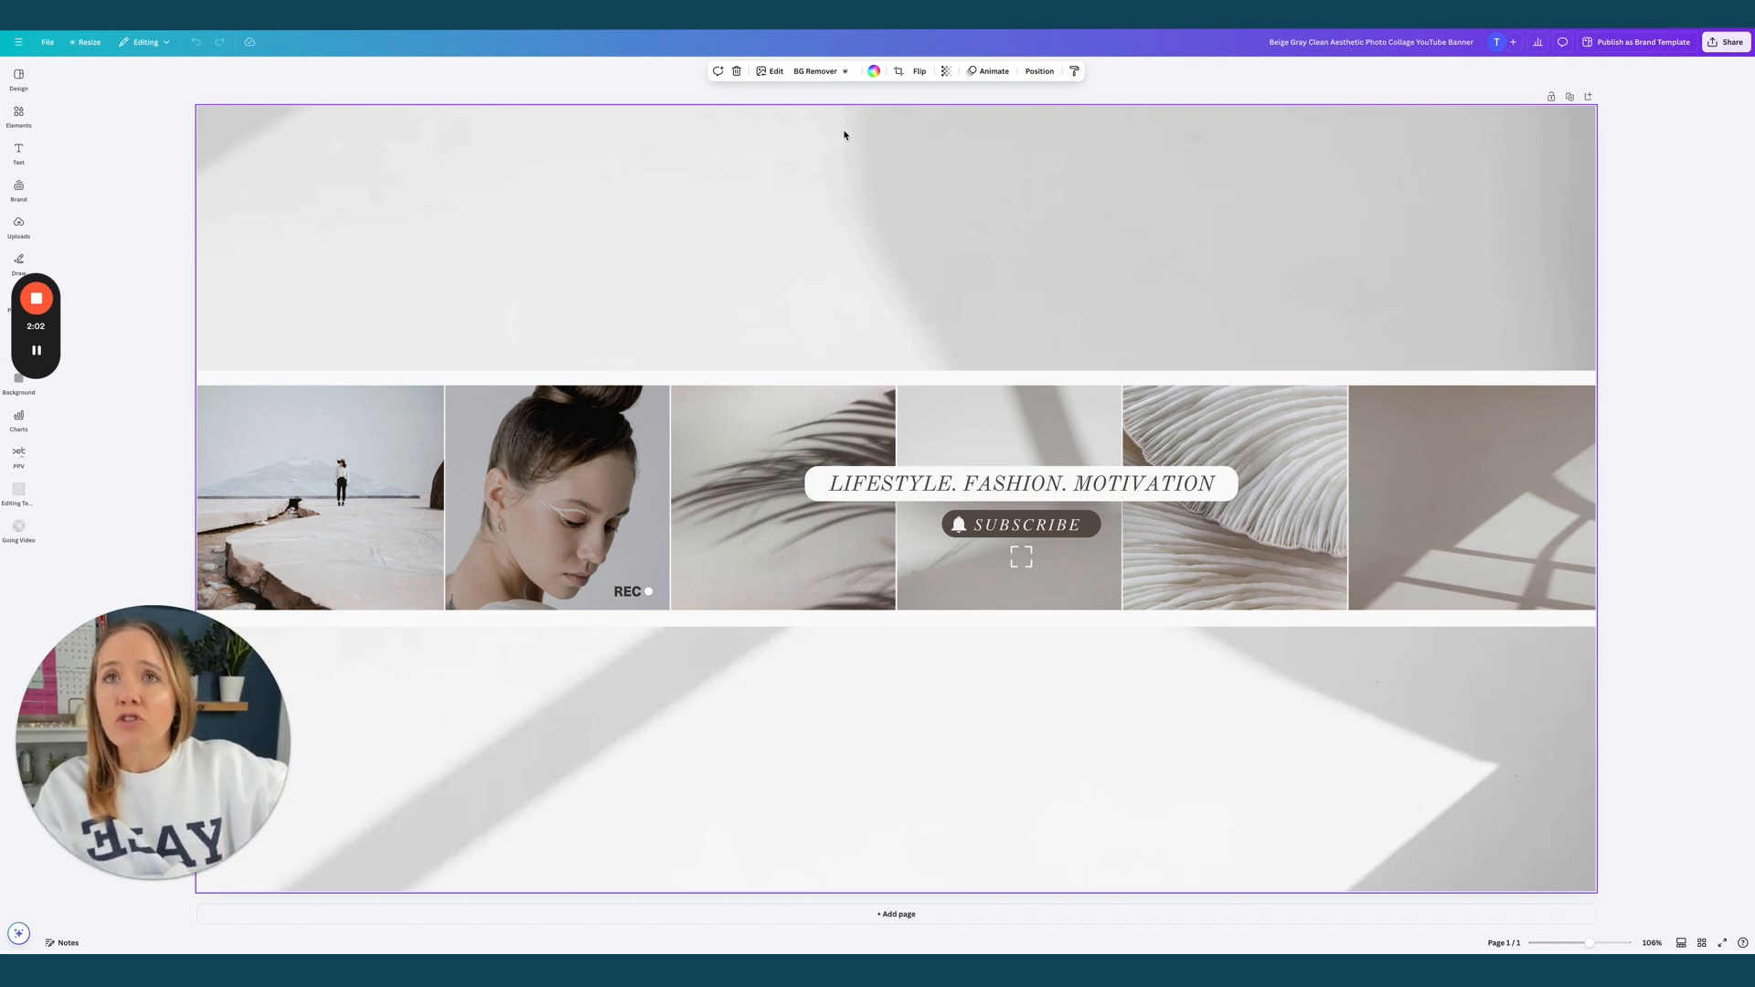
Fill the banner's top and bottom background with a solid light taupe from Photo colors
click(873, 72)
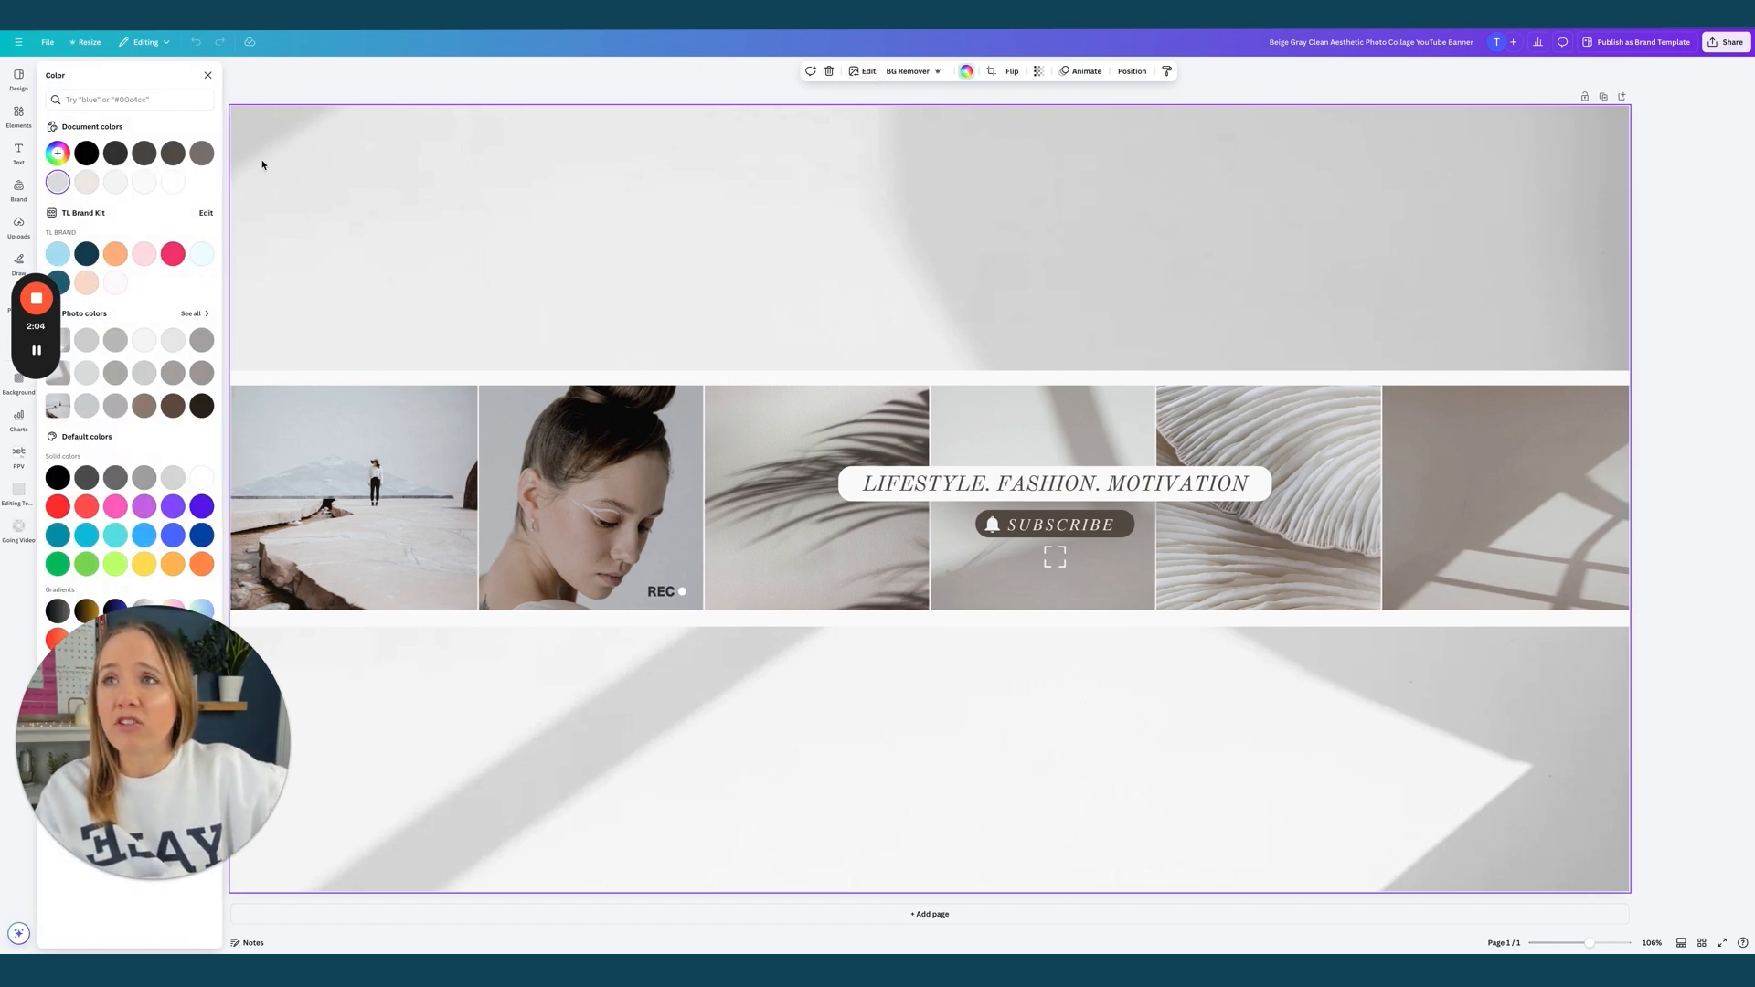
click(206, 156)
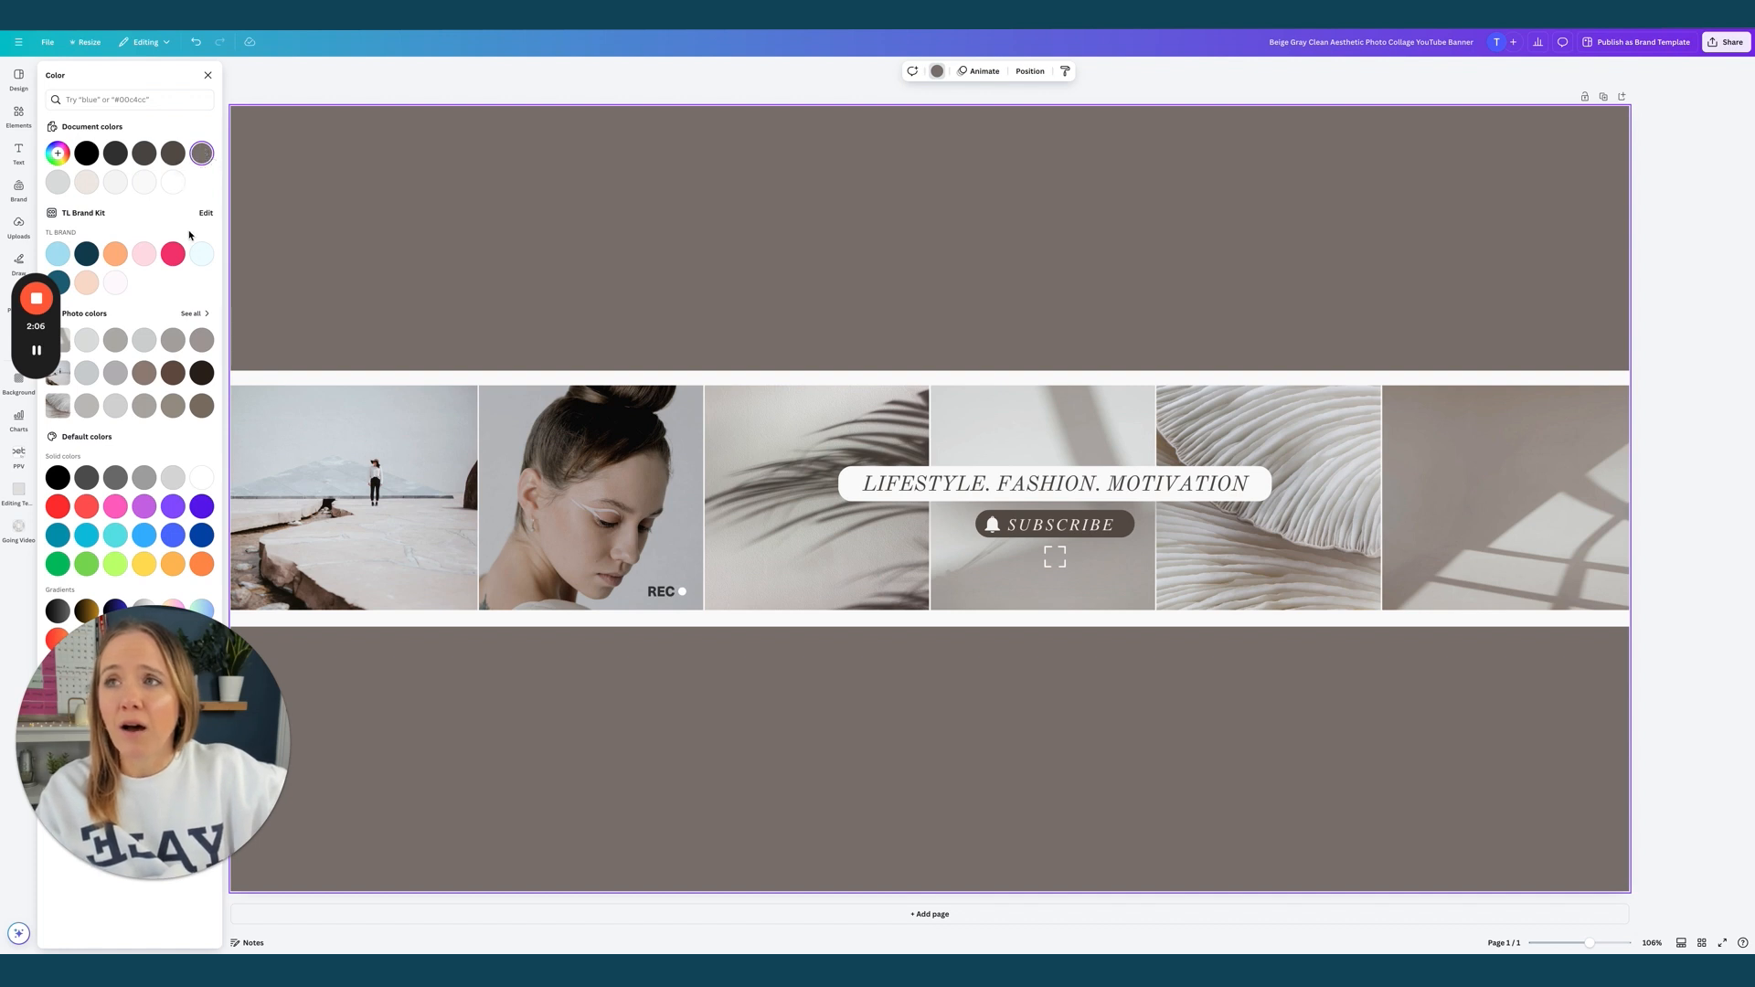
click(146, 375)
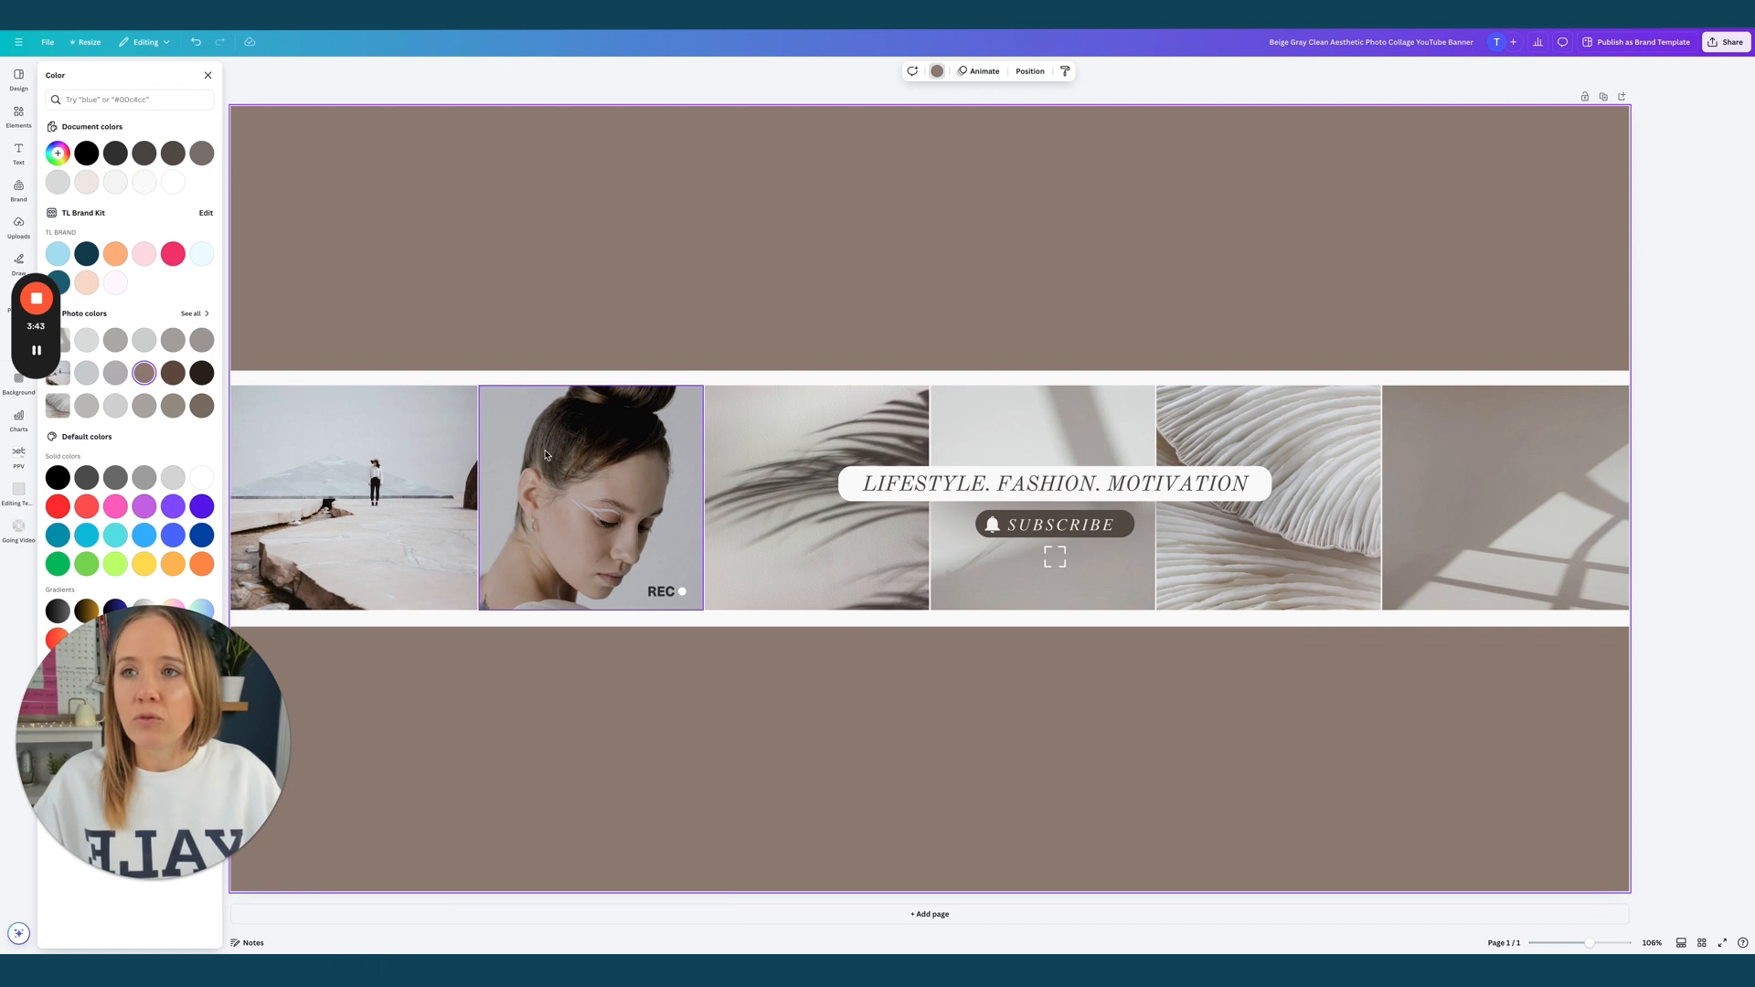
Delete the collage photos and their emptied frames from the white band
click(430, 487)
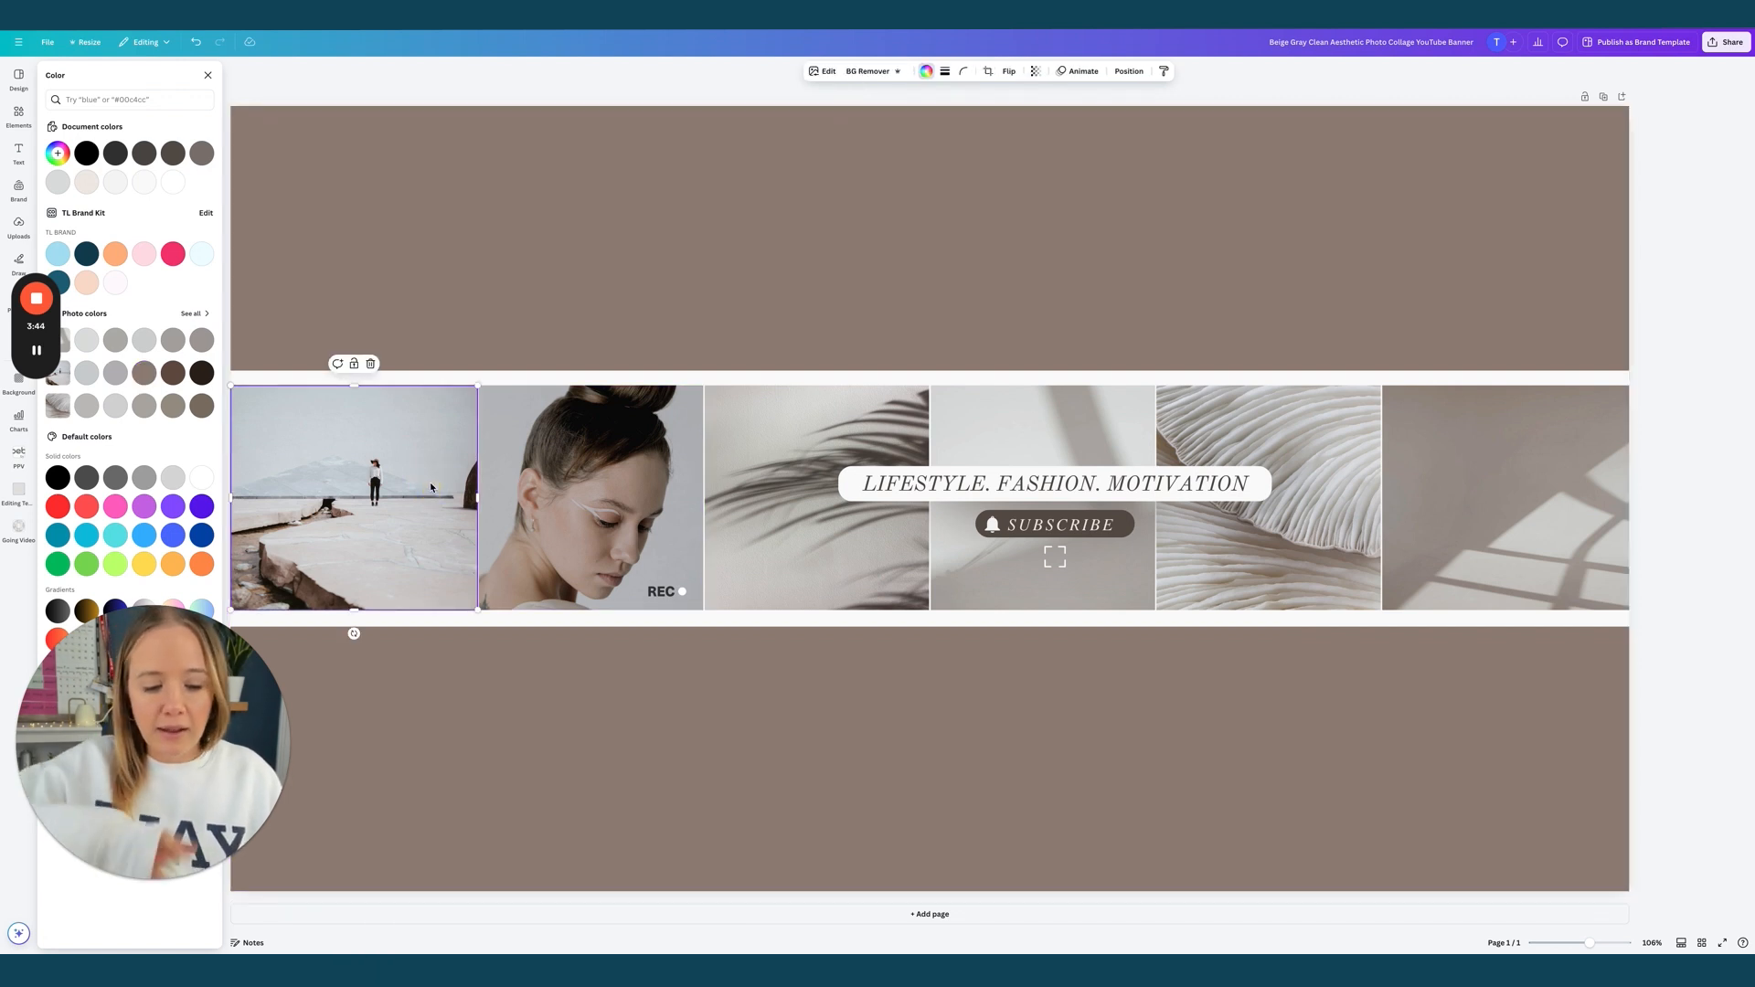
key(Delete)
click(546, 481)
key(Delete)
click(431, 504)
key(Delete)
click(560, 498)
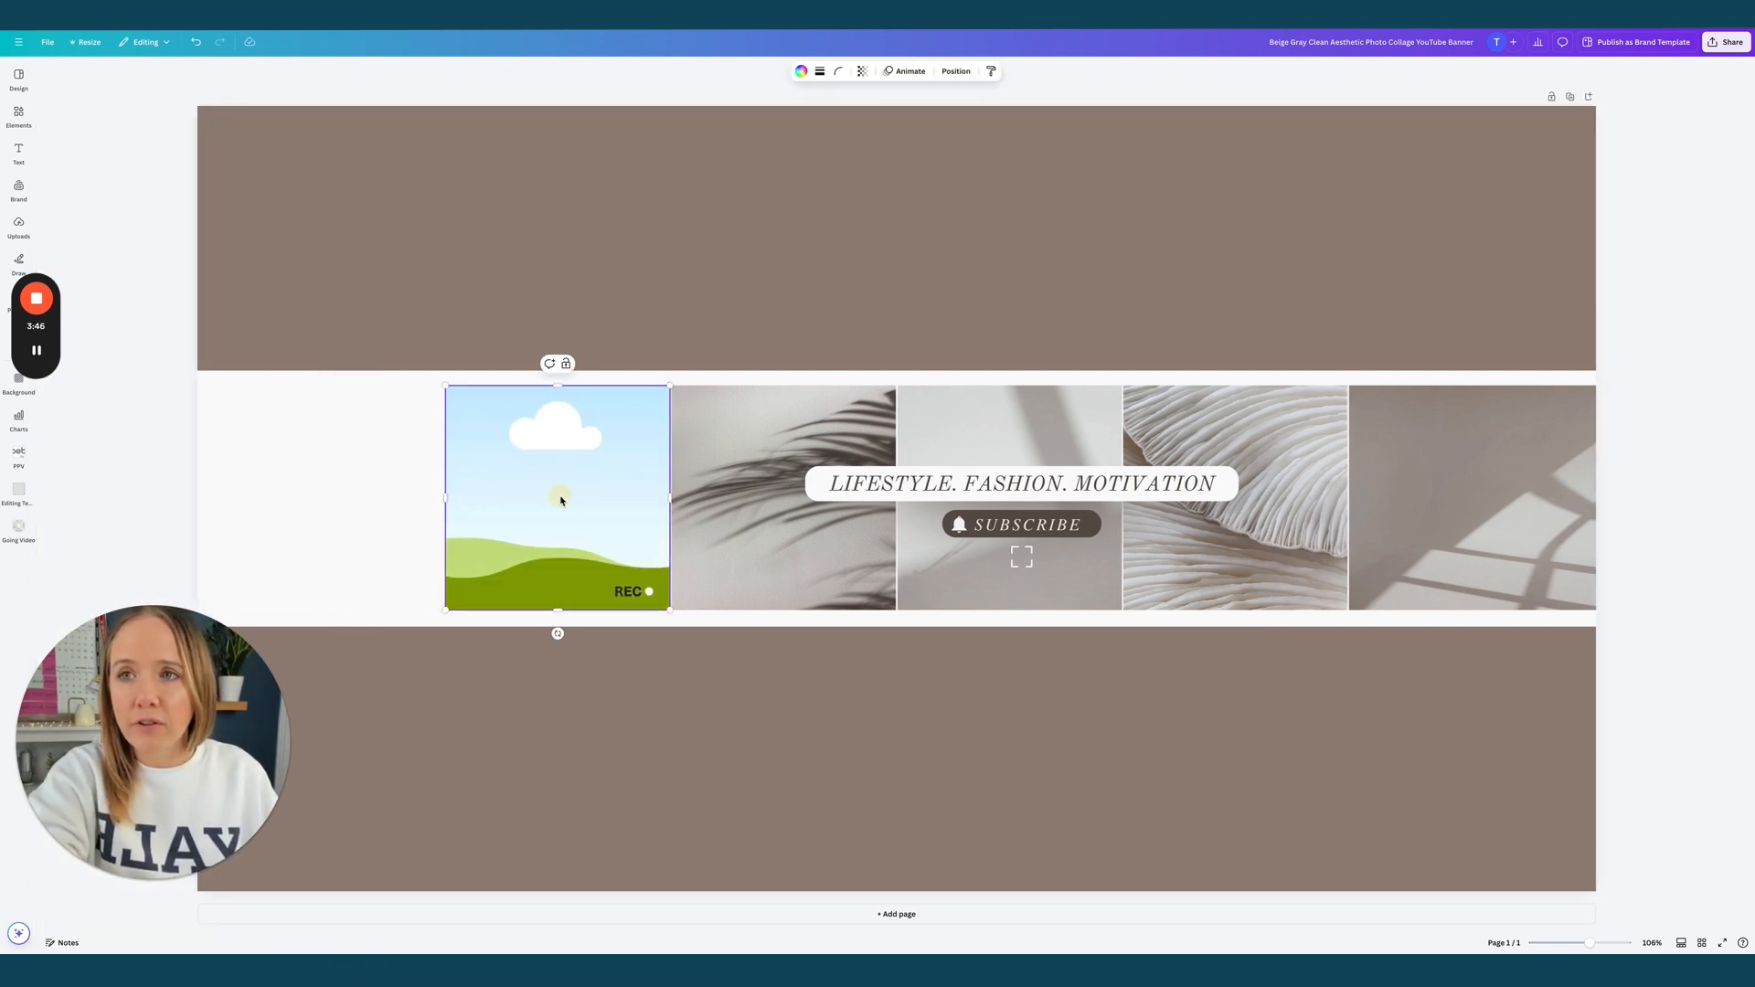
key(Delete)
Remove the remaining collage leftovers and the LIFESTYLE. FASHION. MOTIVATION tagline
key(Delete)
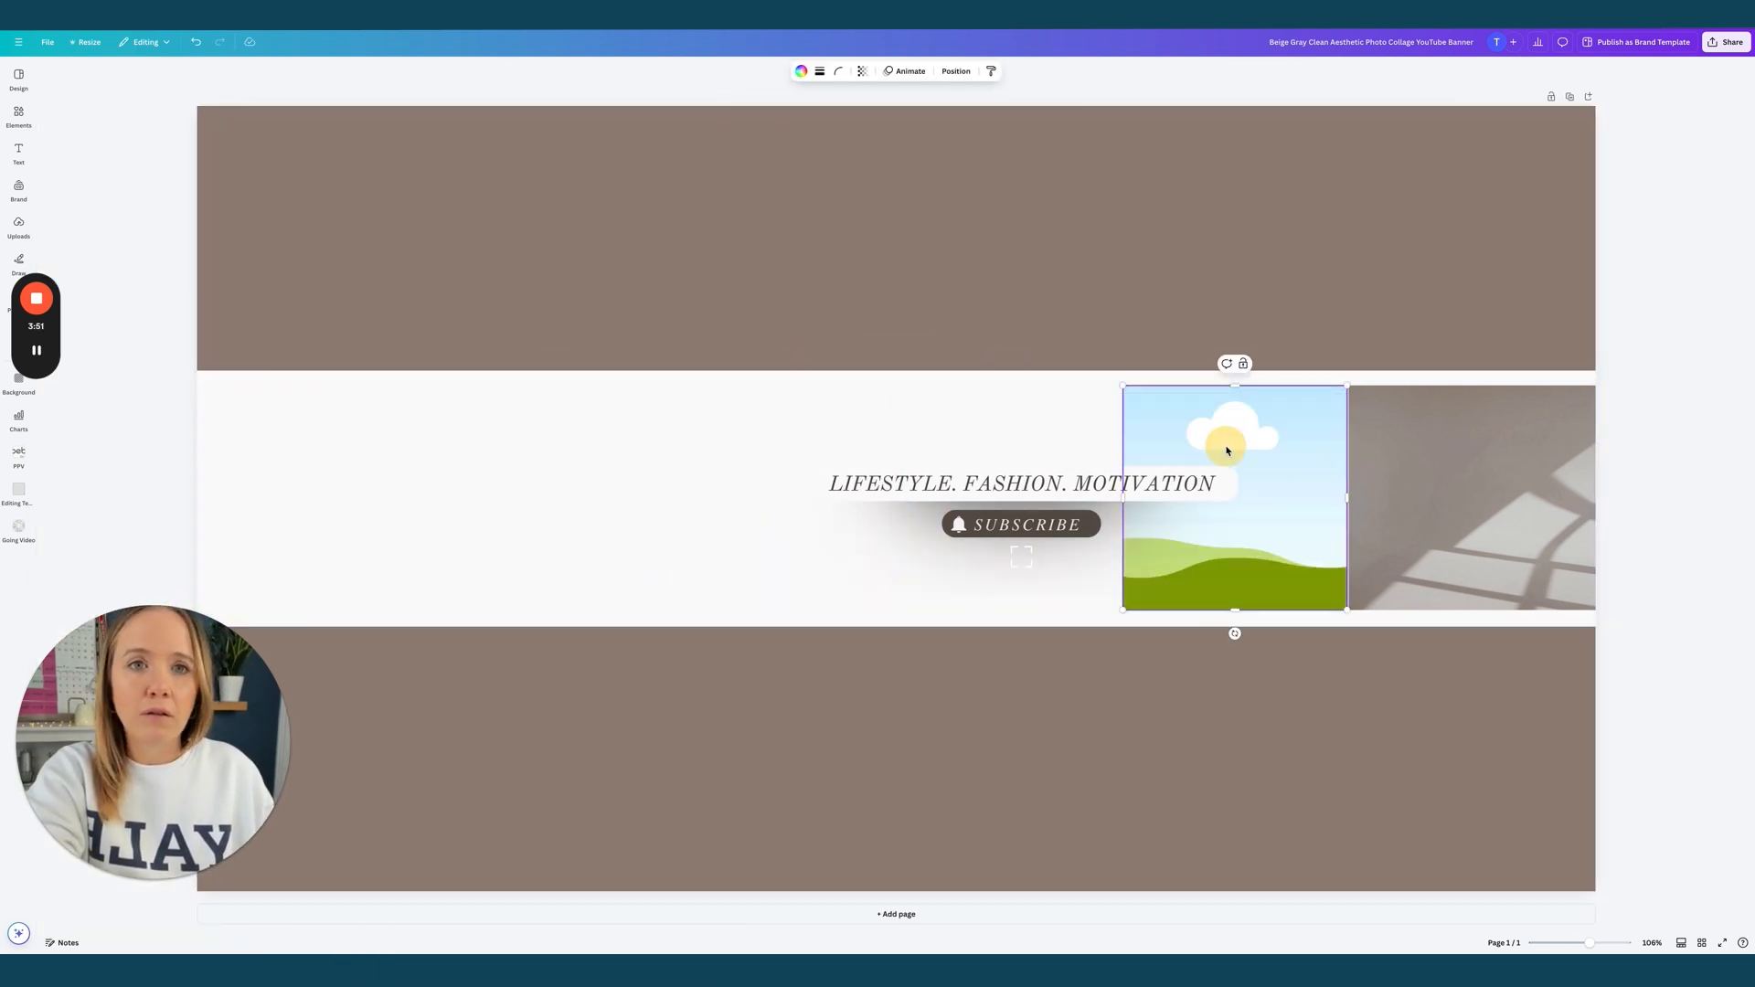
key(Delete)
click(1021, 483)
key(Delete)
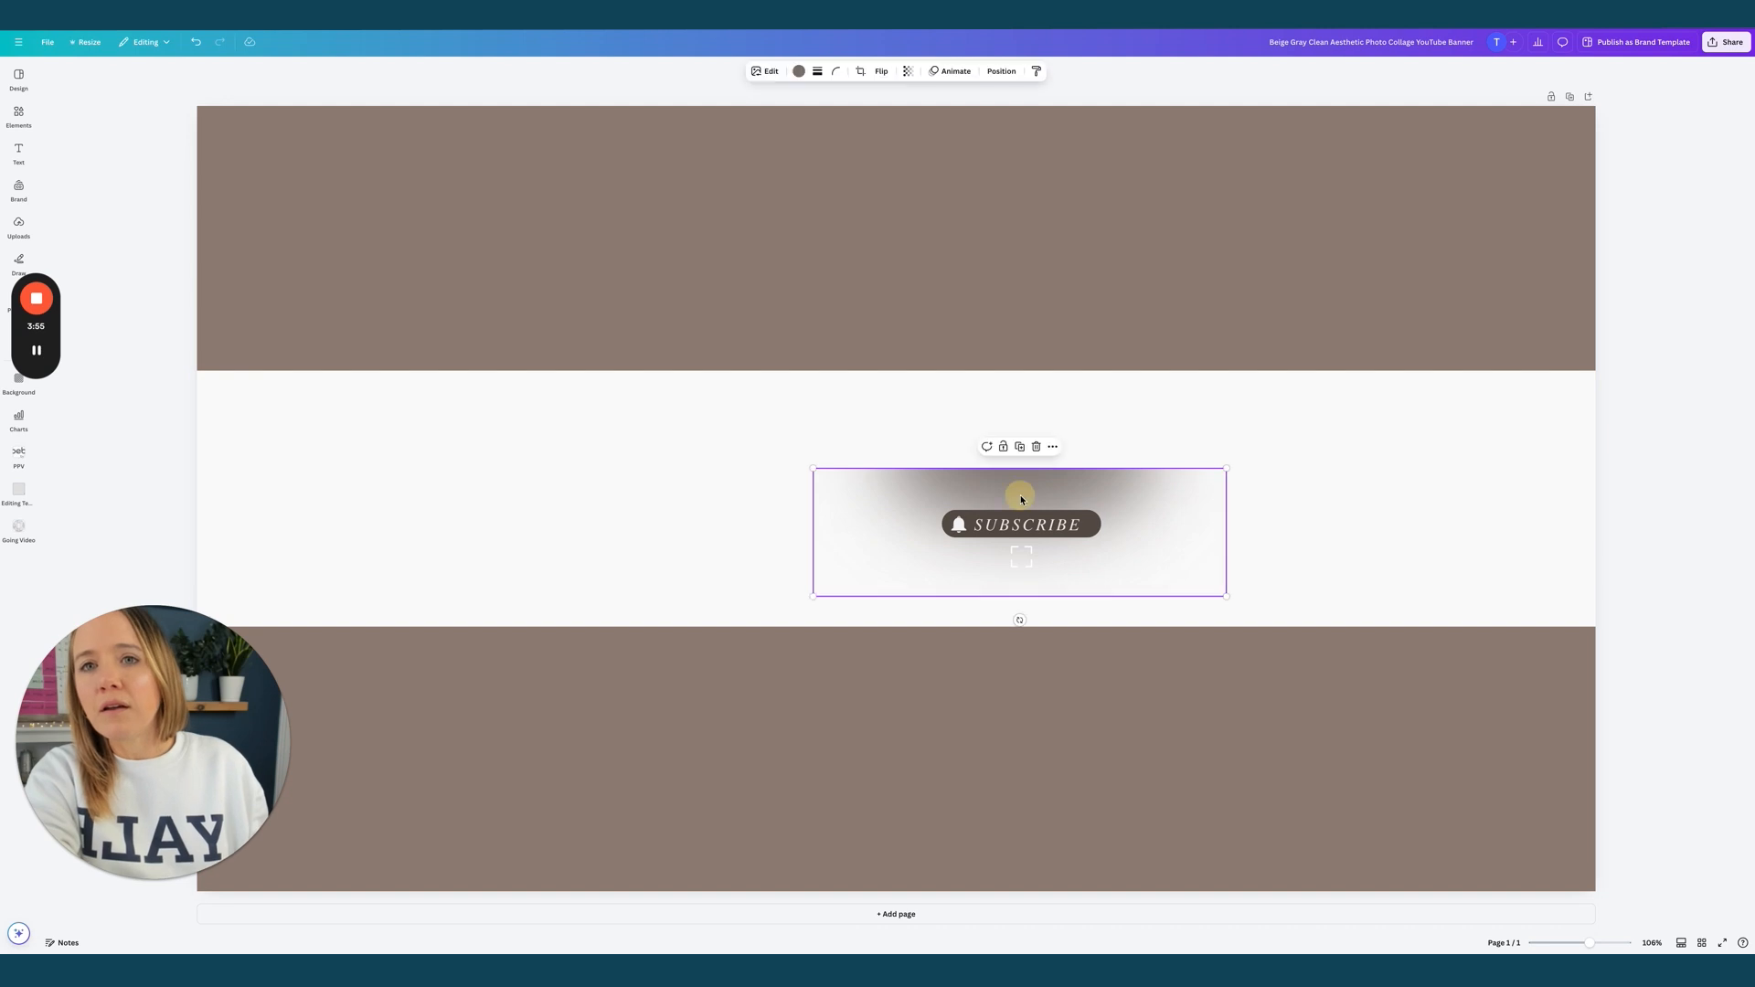
click(937, 469)
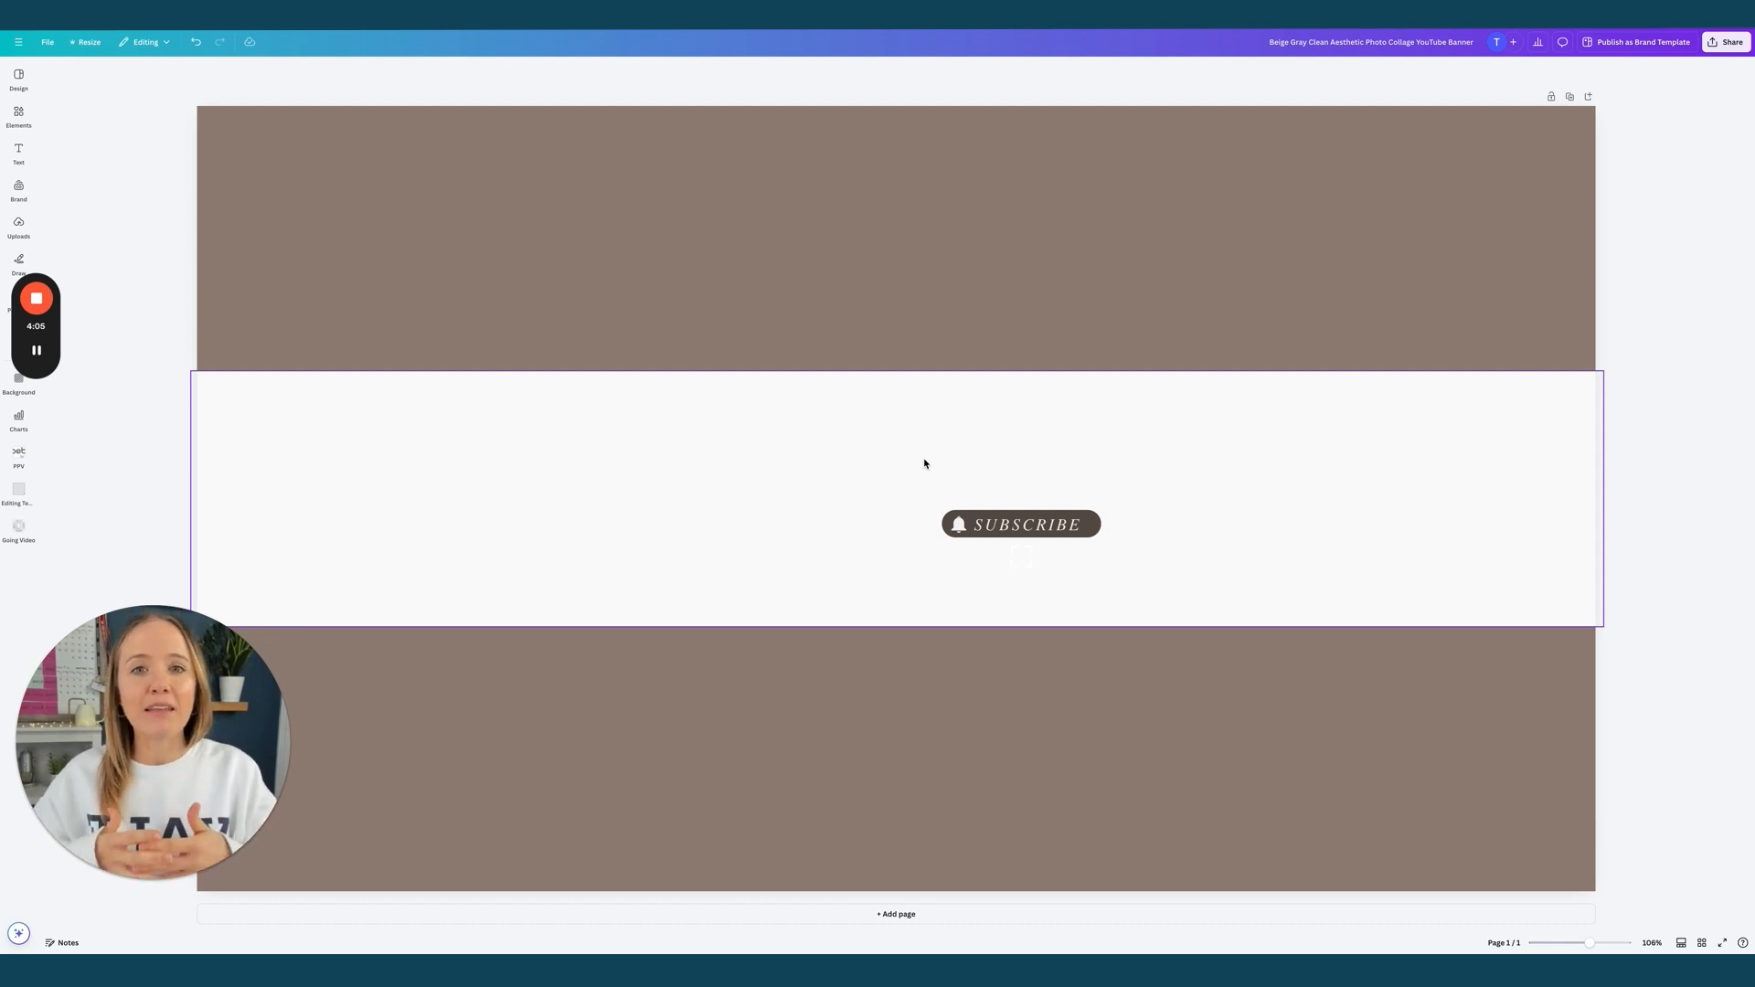
click(20, 159)
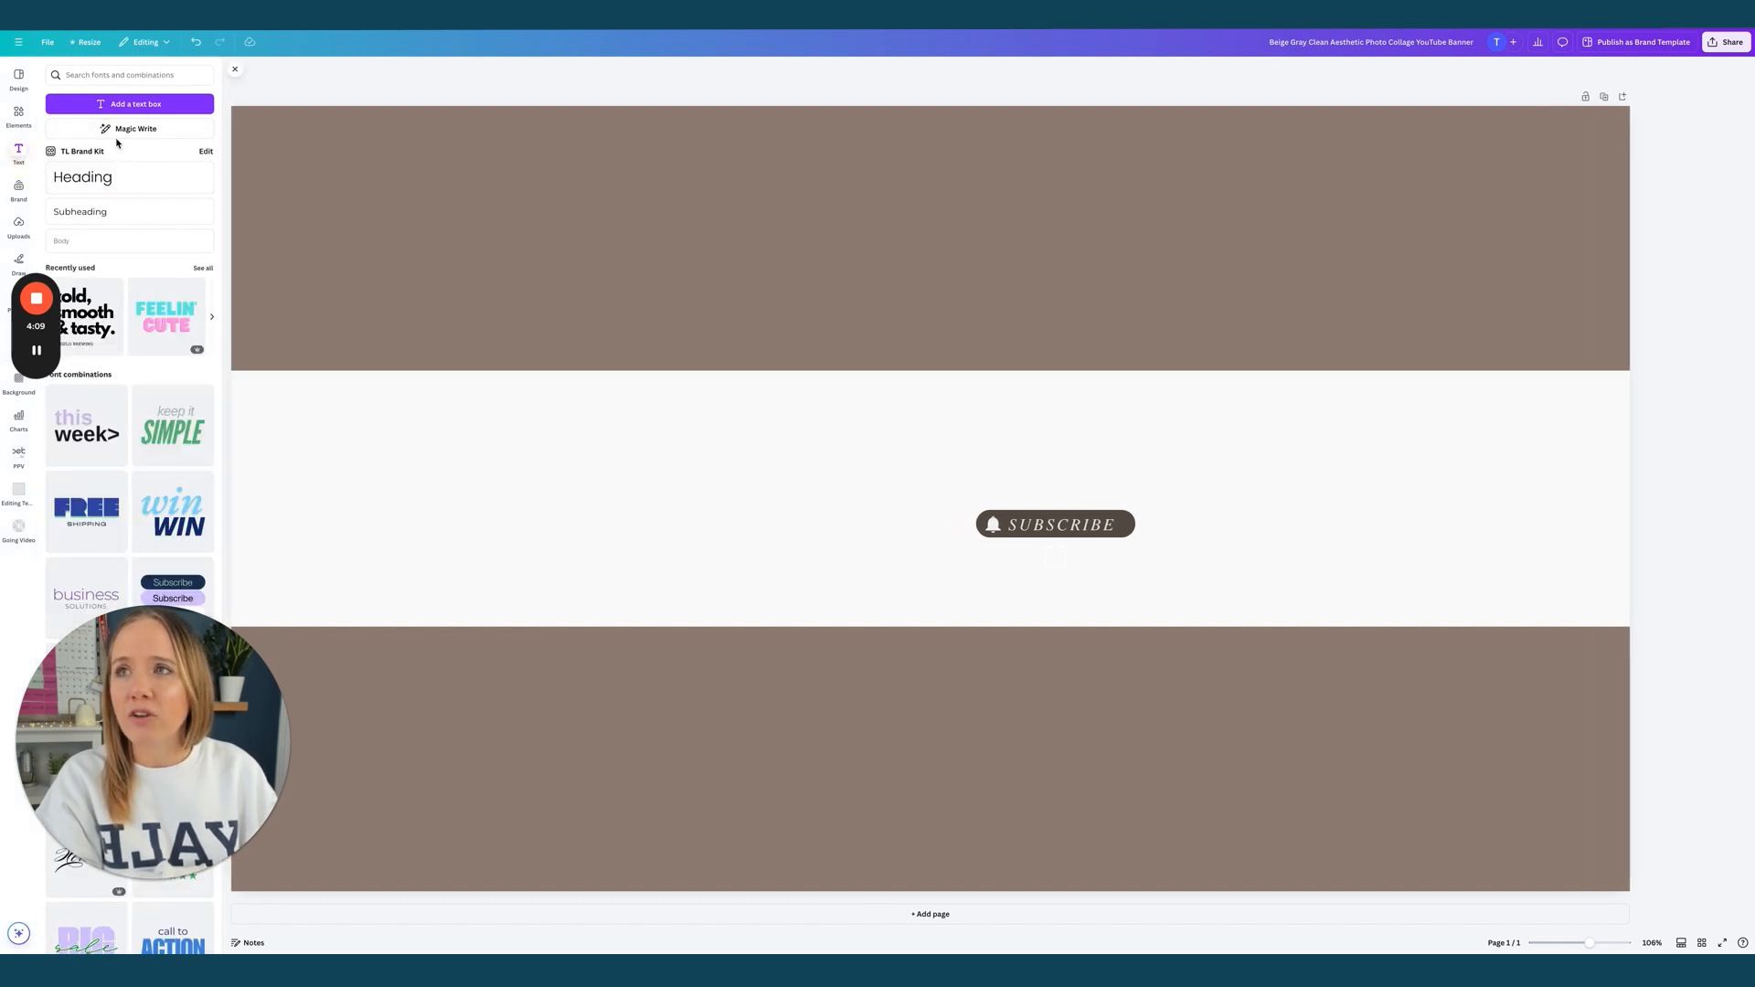
Add a Poppins Bold text box containing the creator's name
click(105, 110)
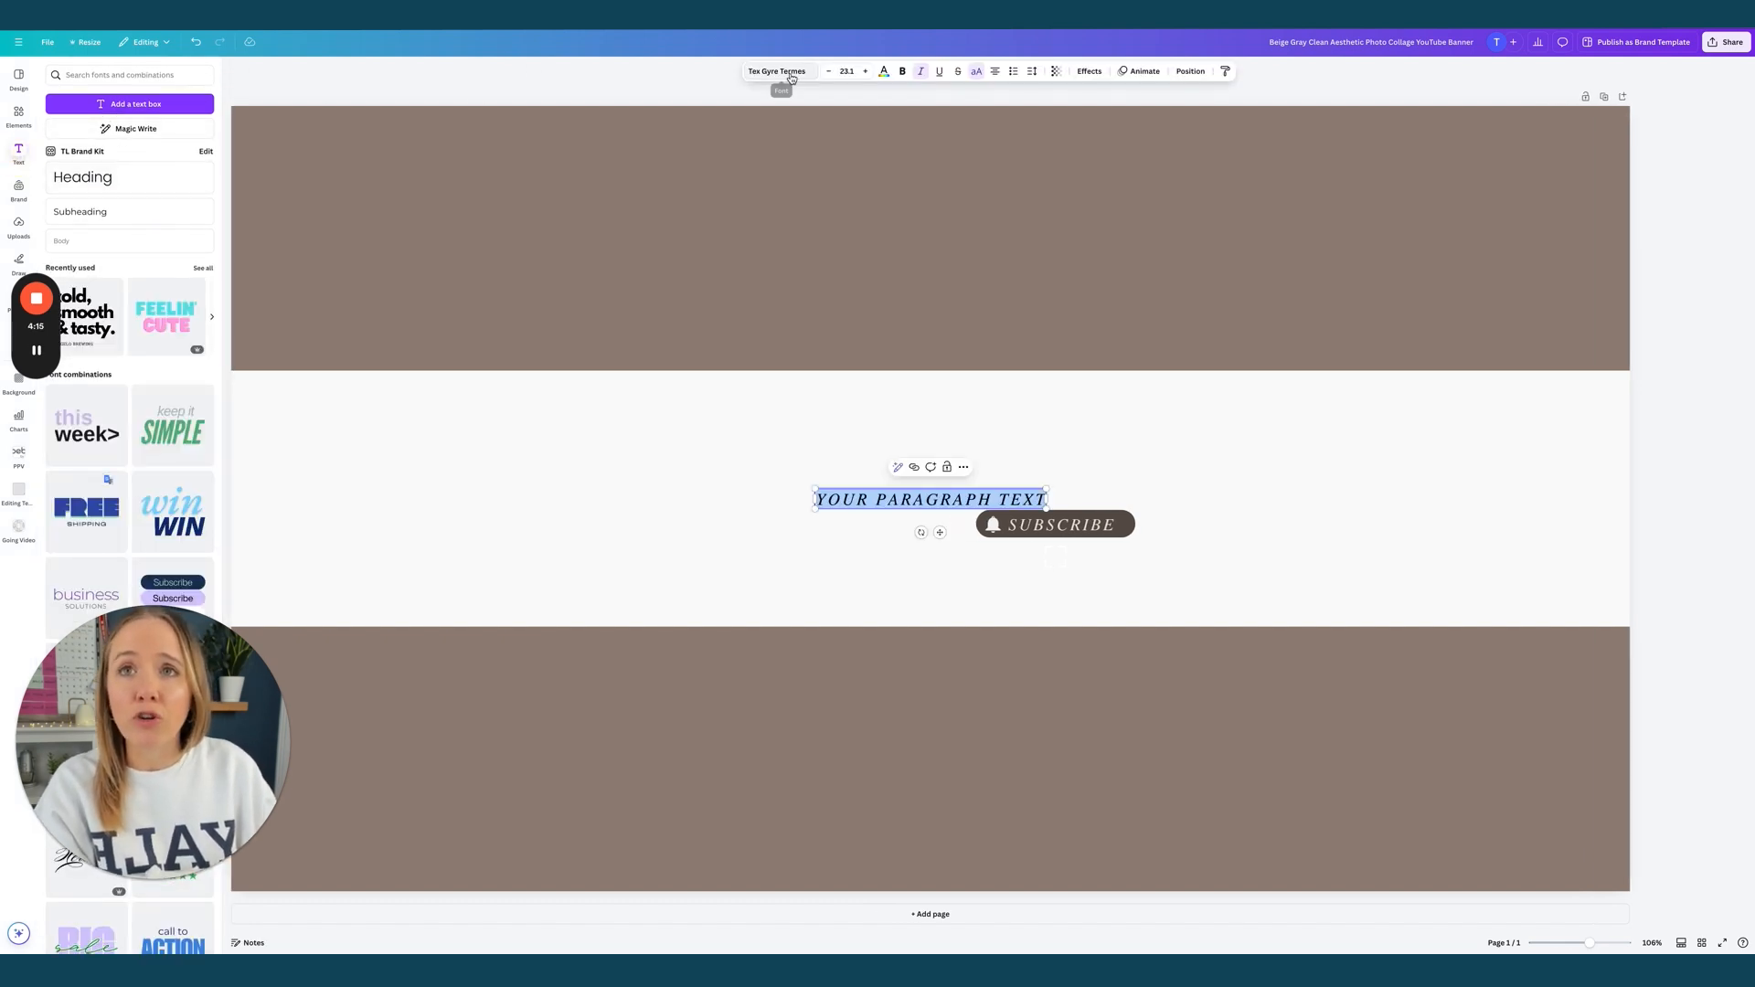
click(777, 71)
click(78, 395)
click(122, 518)
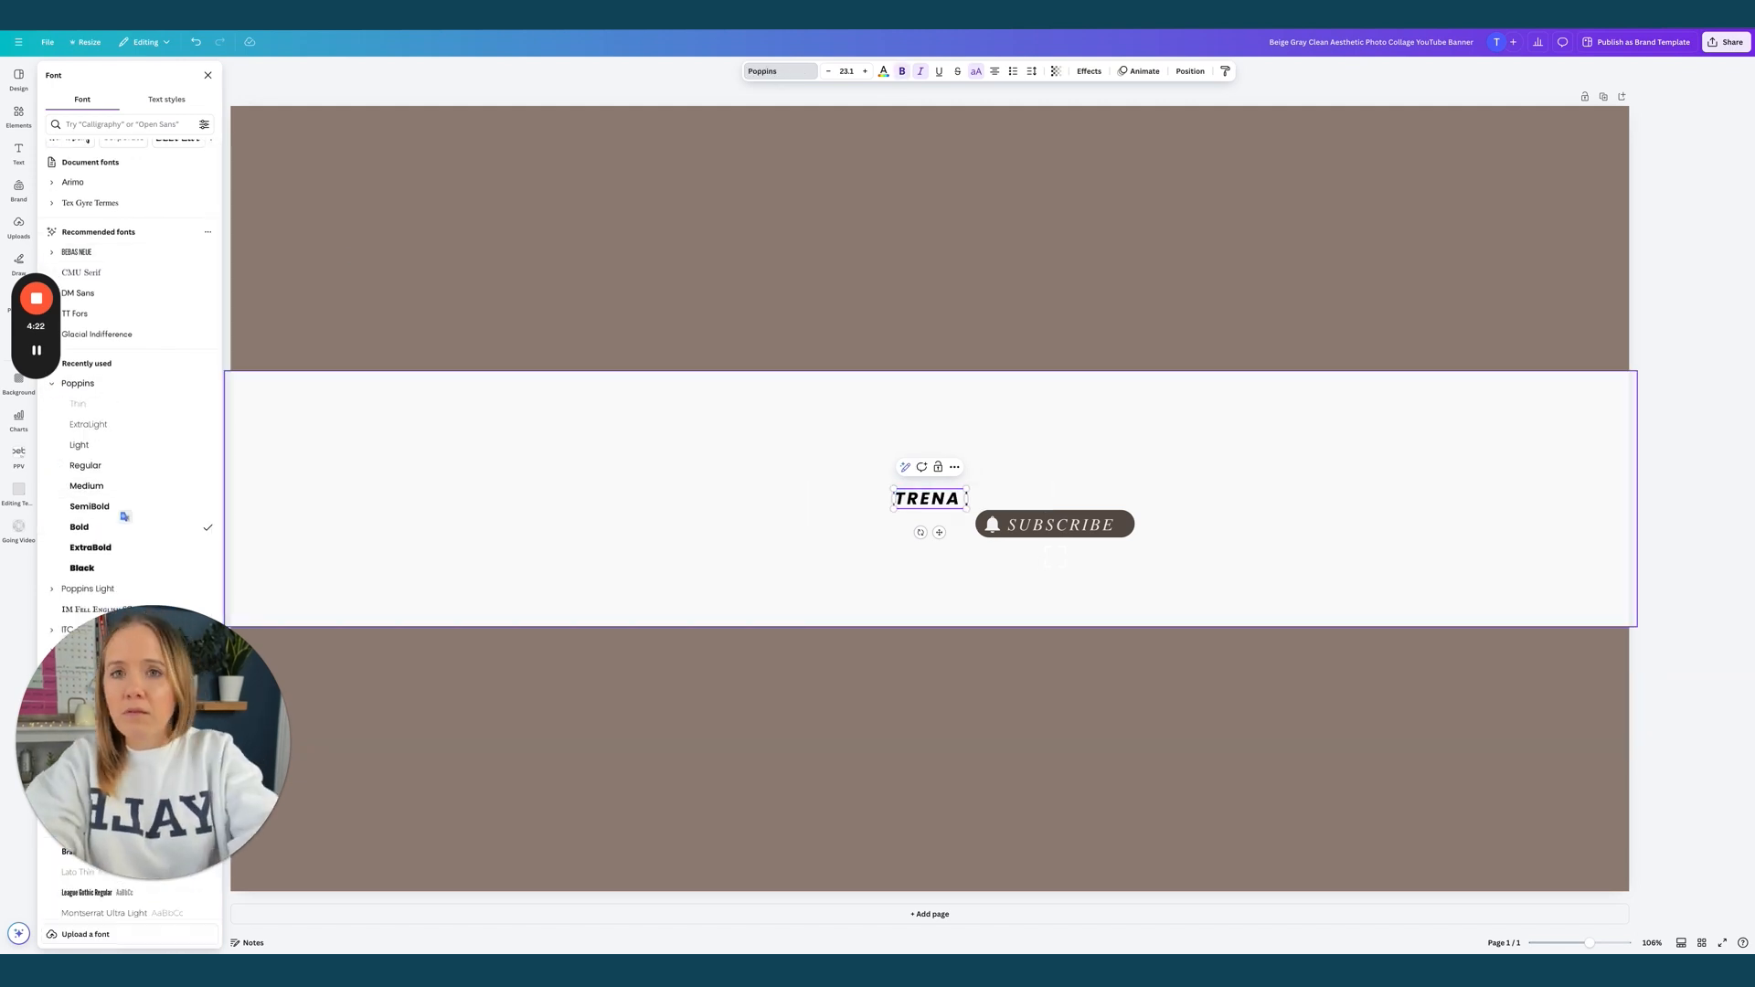
text(LITTLE)
Make the name upright dark navy text and move it up toward the band's top
click(884, 72)
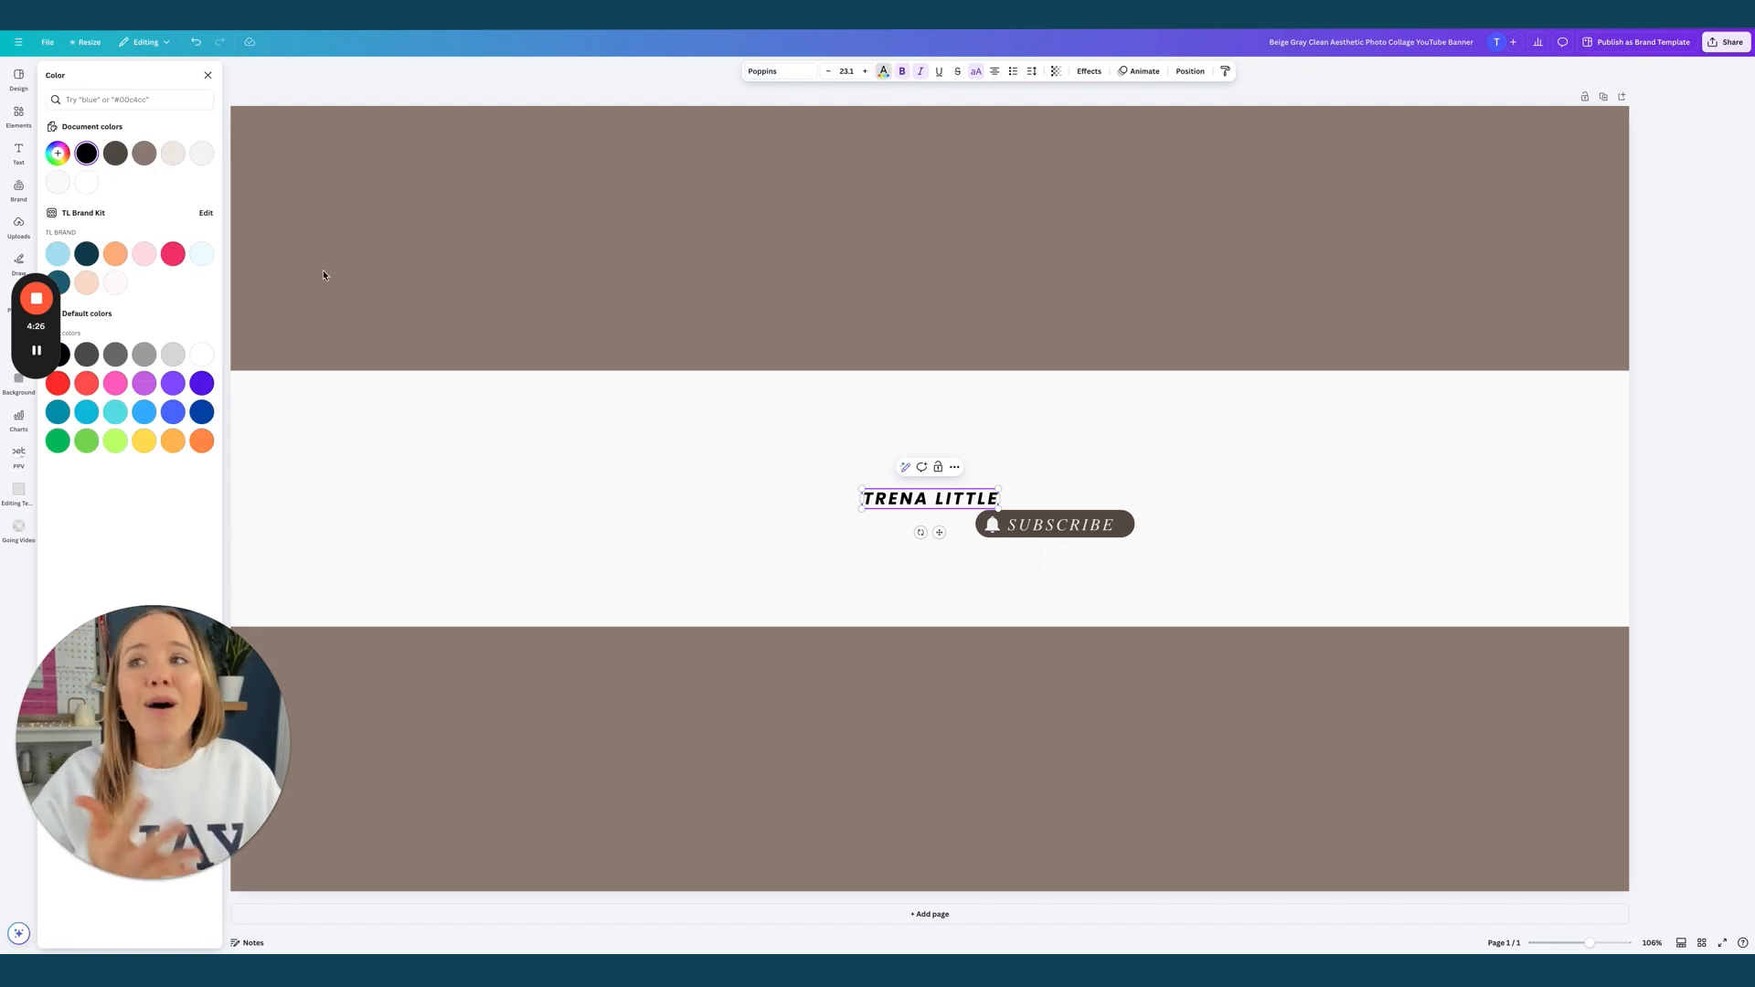
click(90, 259)
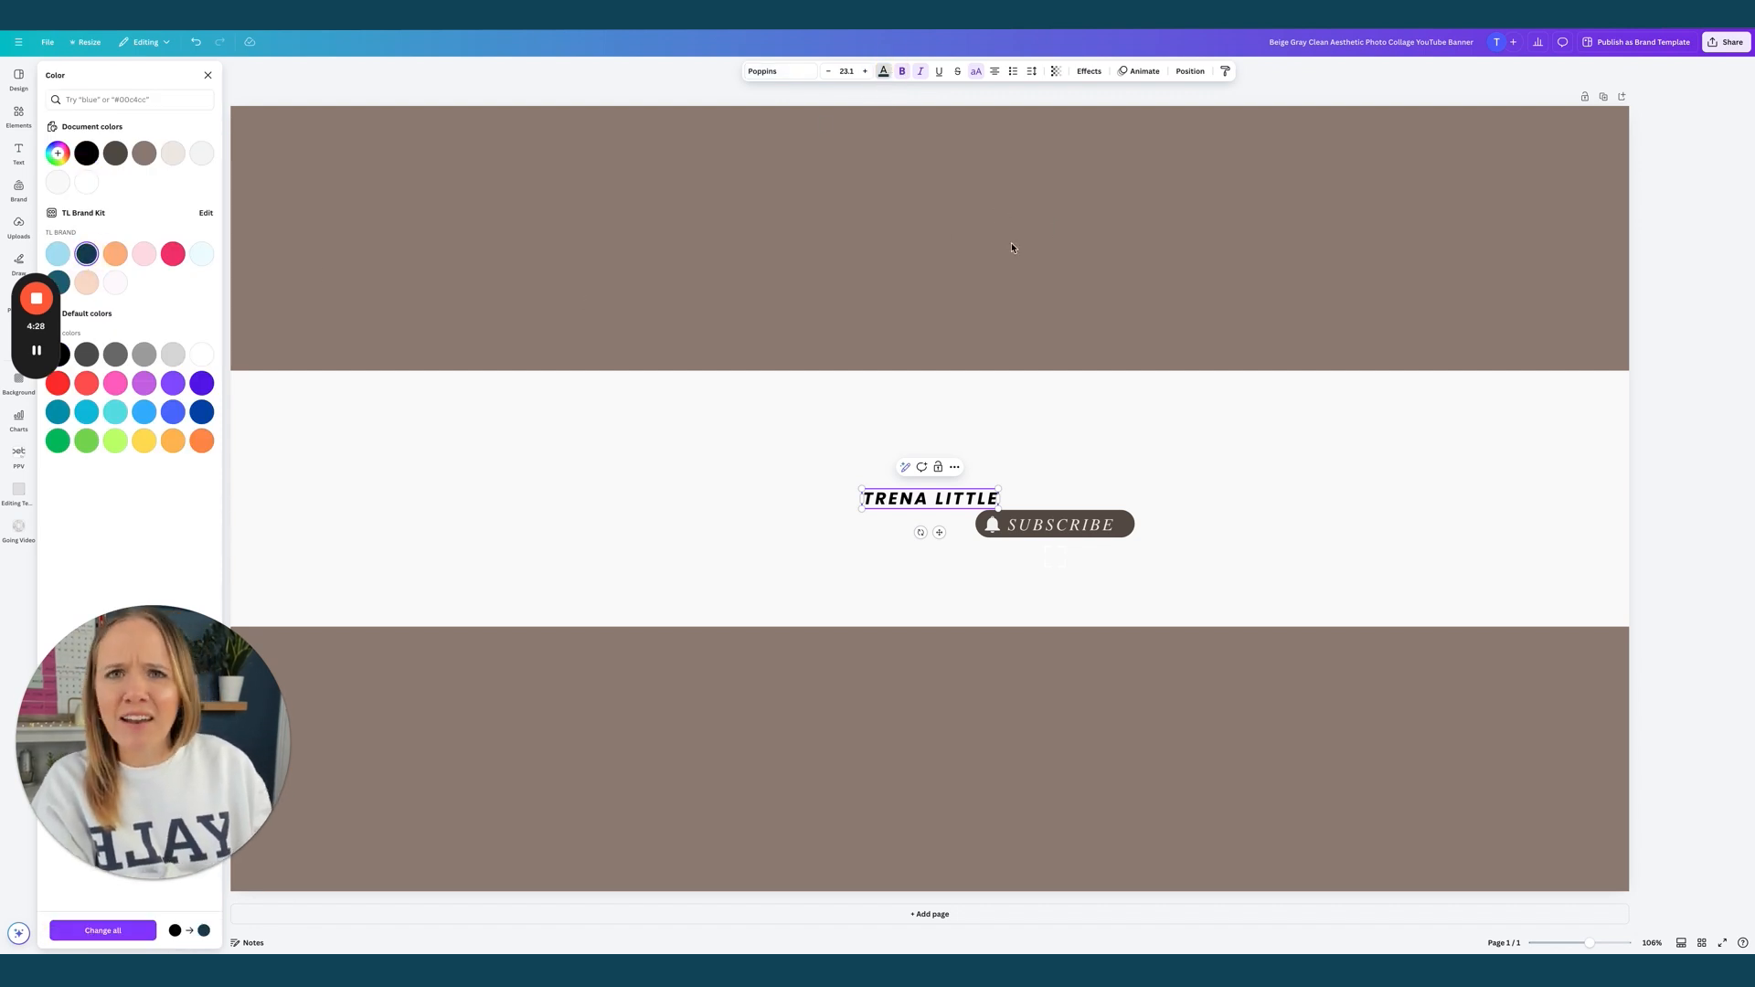
click(907, 500)
drag(906, 500, 922, 426)
click(920, 71)
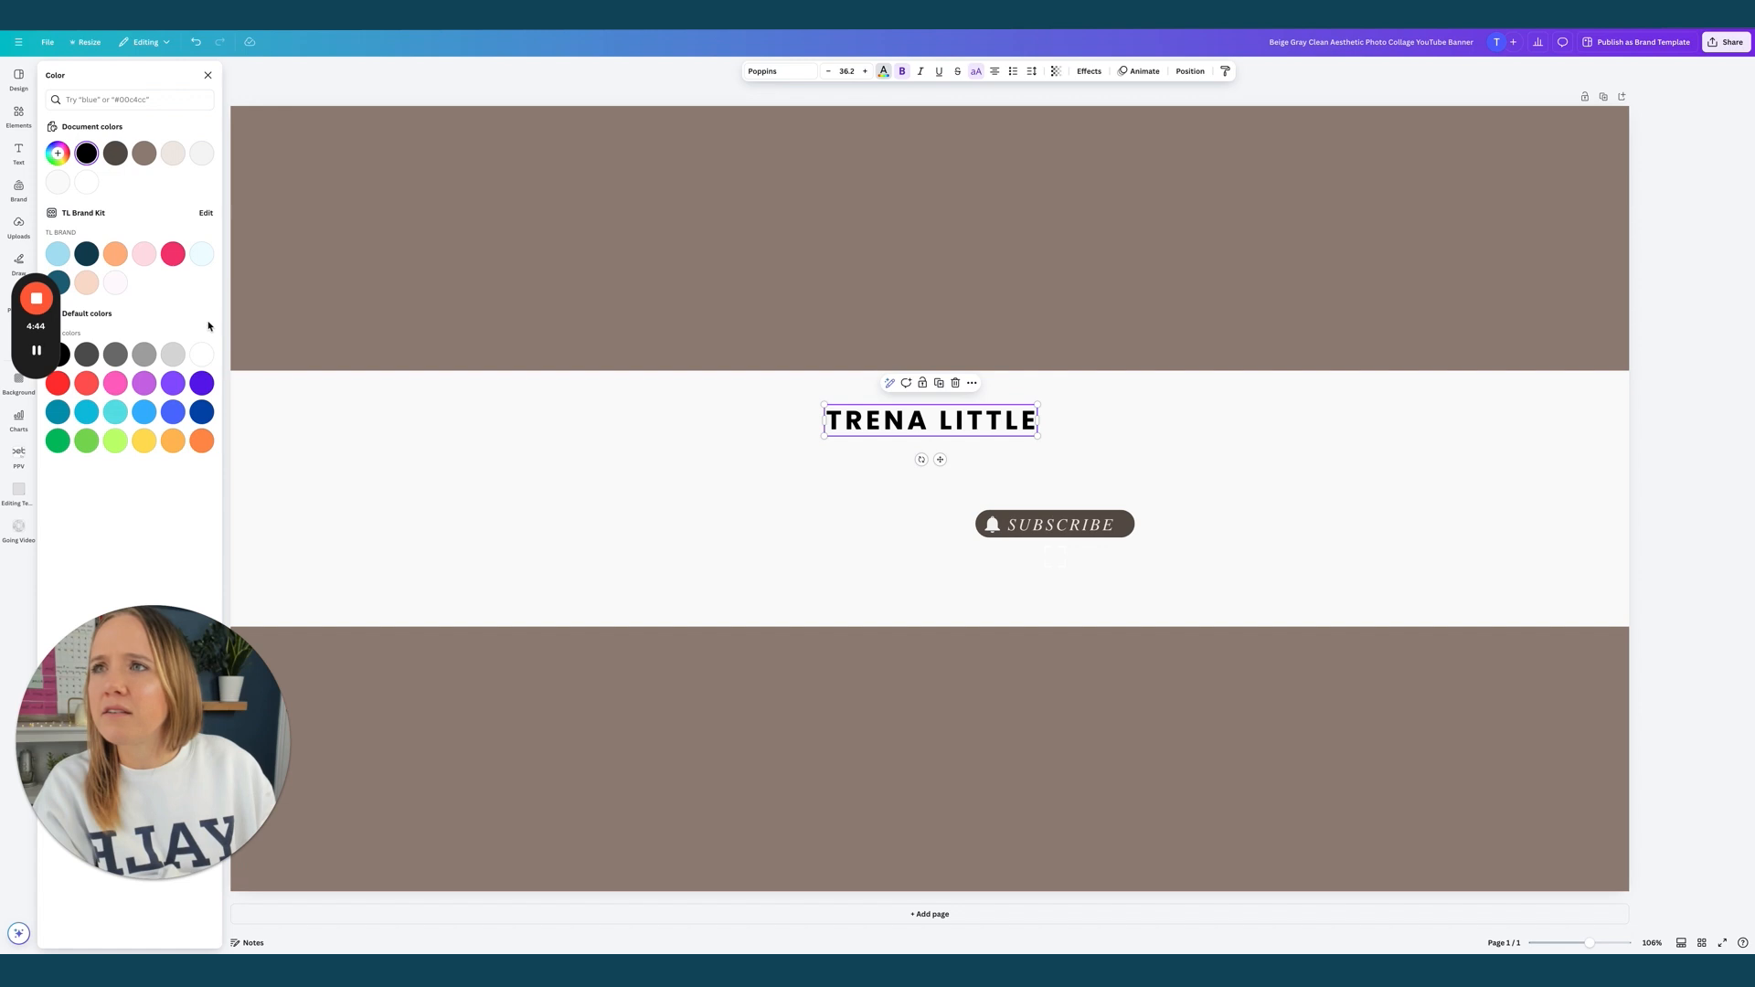
click(87, 256)
click(690, 530)
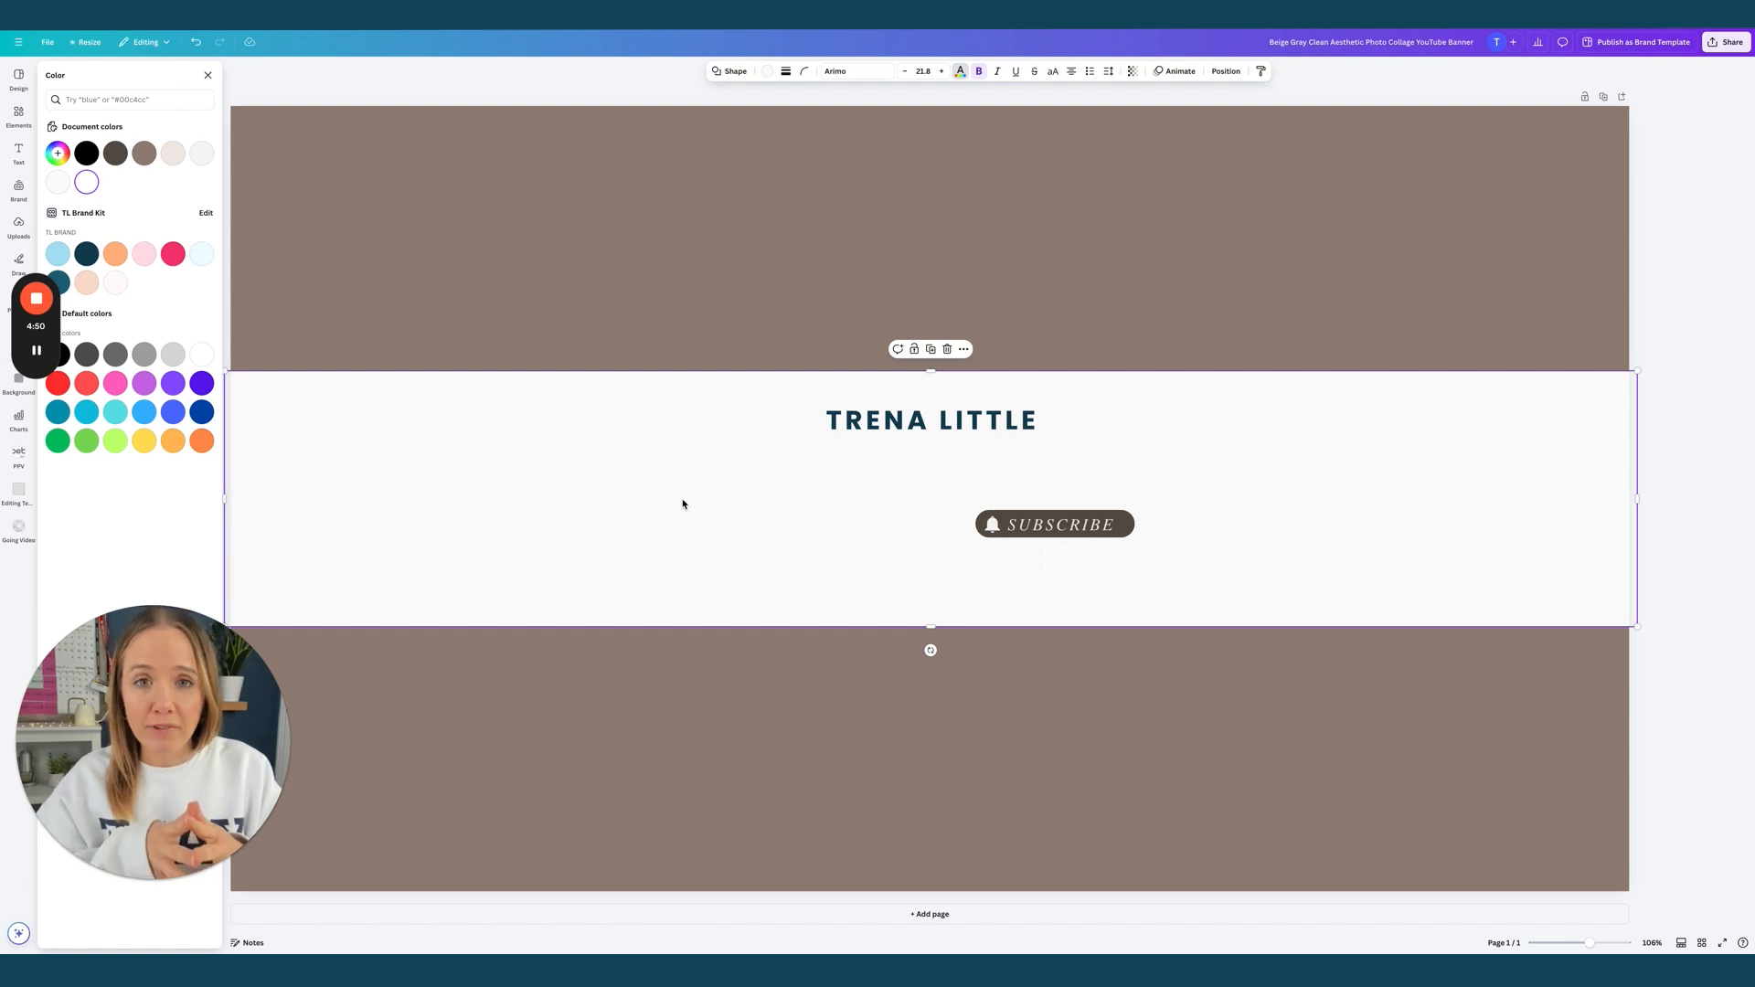
Duplicate the name below itself and retype it as 'HELPING COURSE CREATORS MAKE MORE SALES THROUGH YOUTUBE'
click(962, 422)
key(super+c)
key(super+v)
drag(964, 431, 965, 460)
double_click(963, 462)
text(HELPING COURSE CREATORS MO)
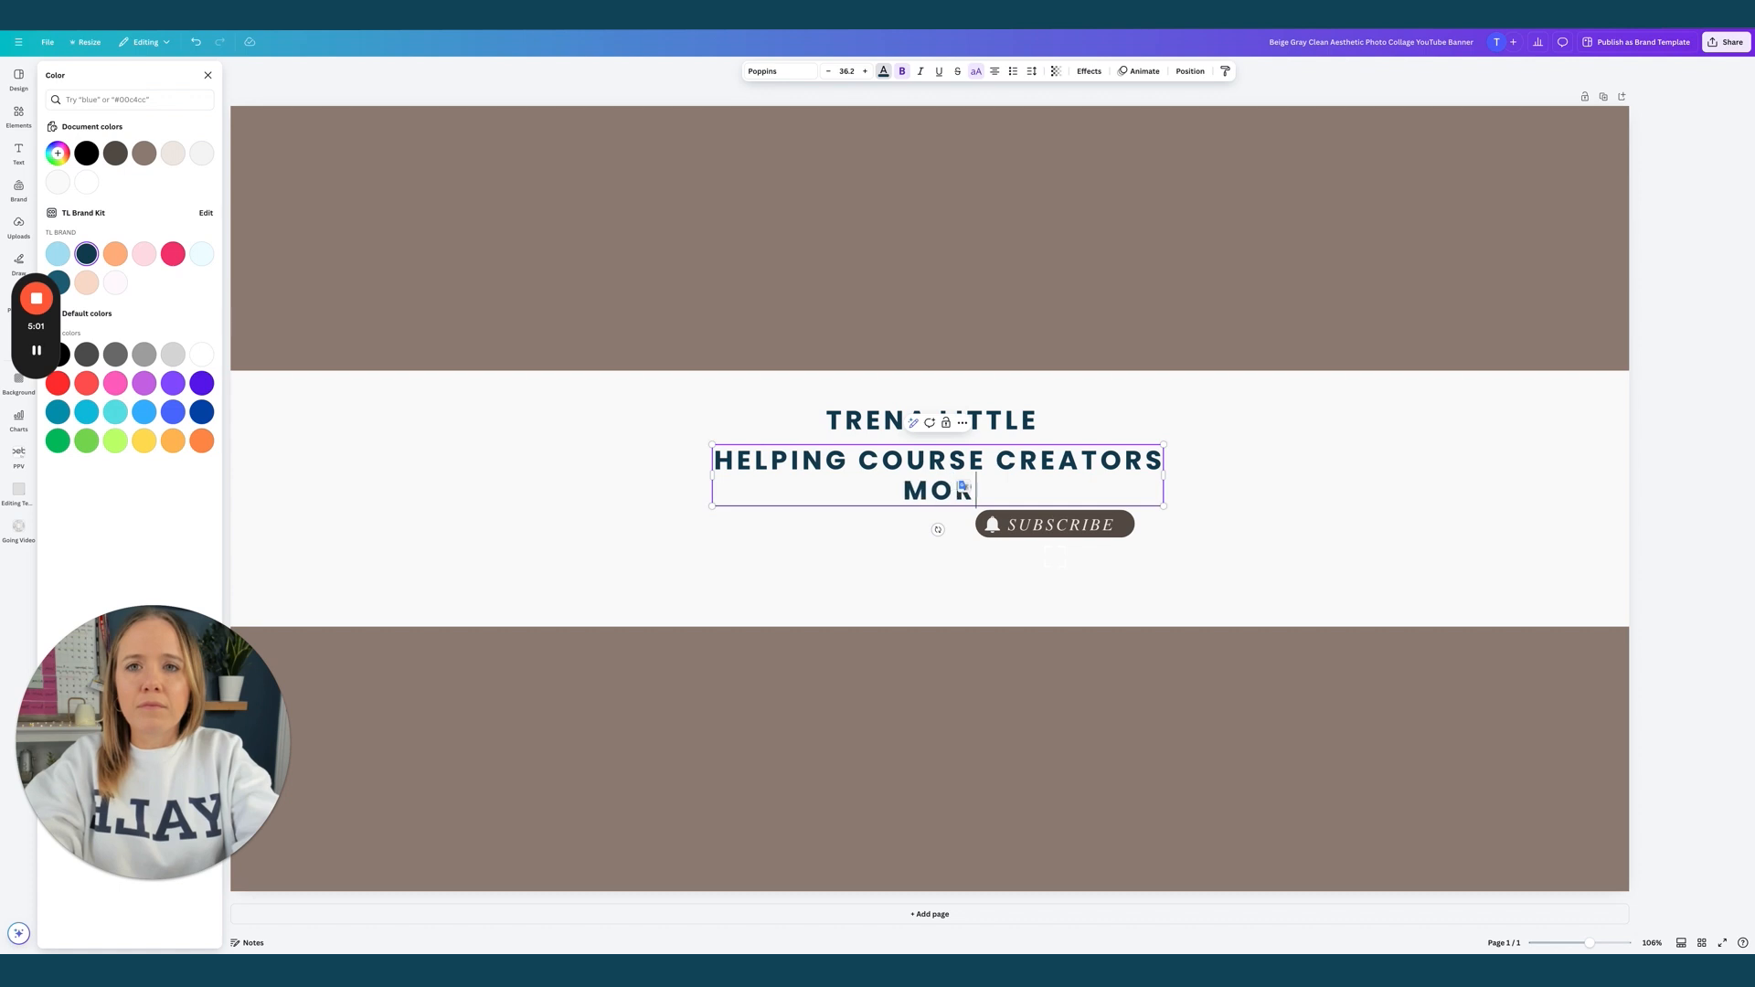
key(BackSpace)
text(AKE MORE SALES THROUGH YOUTUBE)
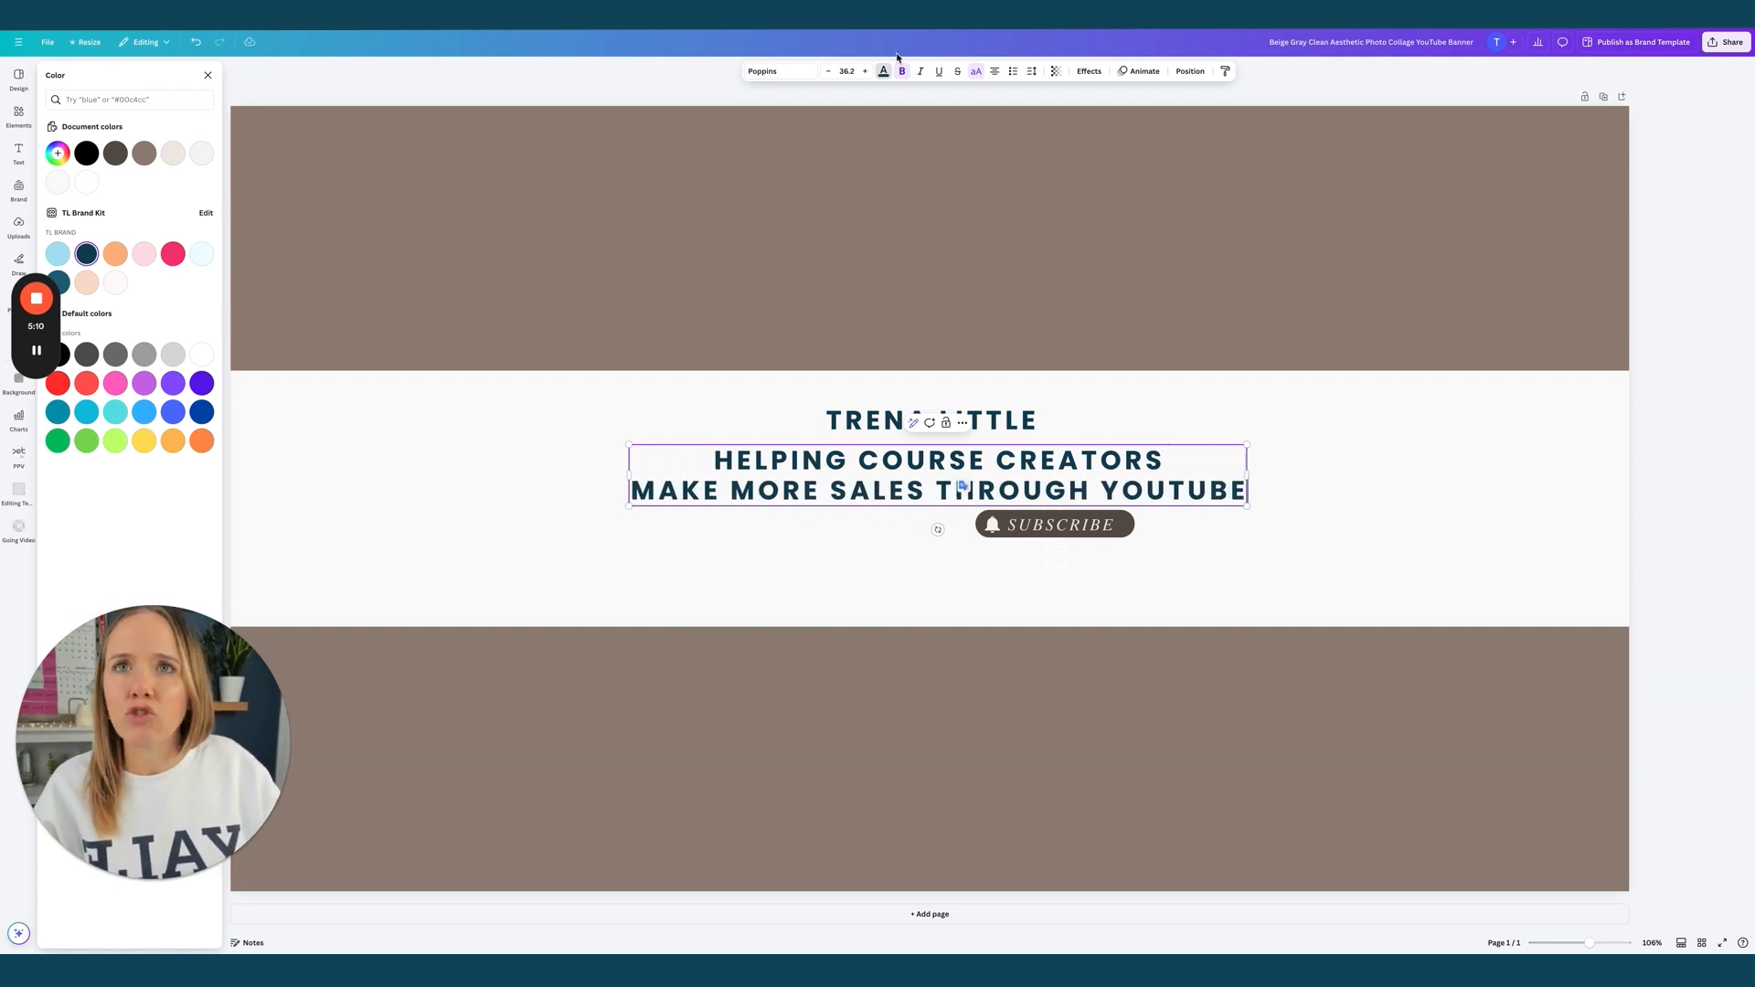
Select both tagline lines and set them to Poppins Regular weight
triple_click(873, 471)
click(777, 479)
drag(715, 459, 1230, 485)
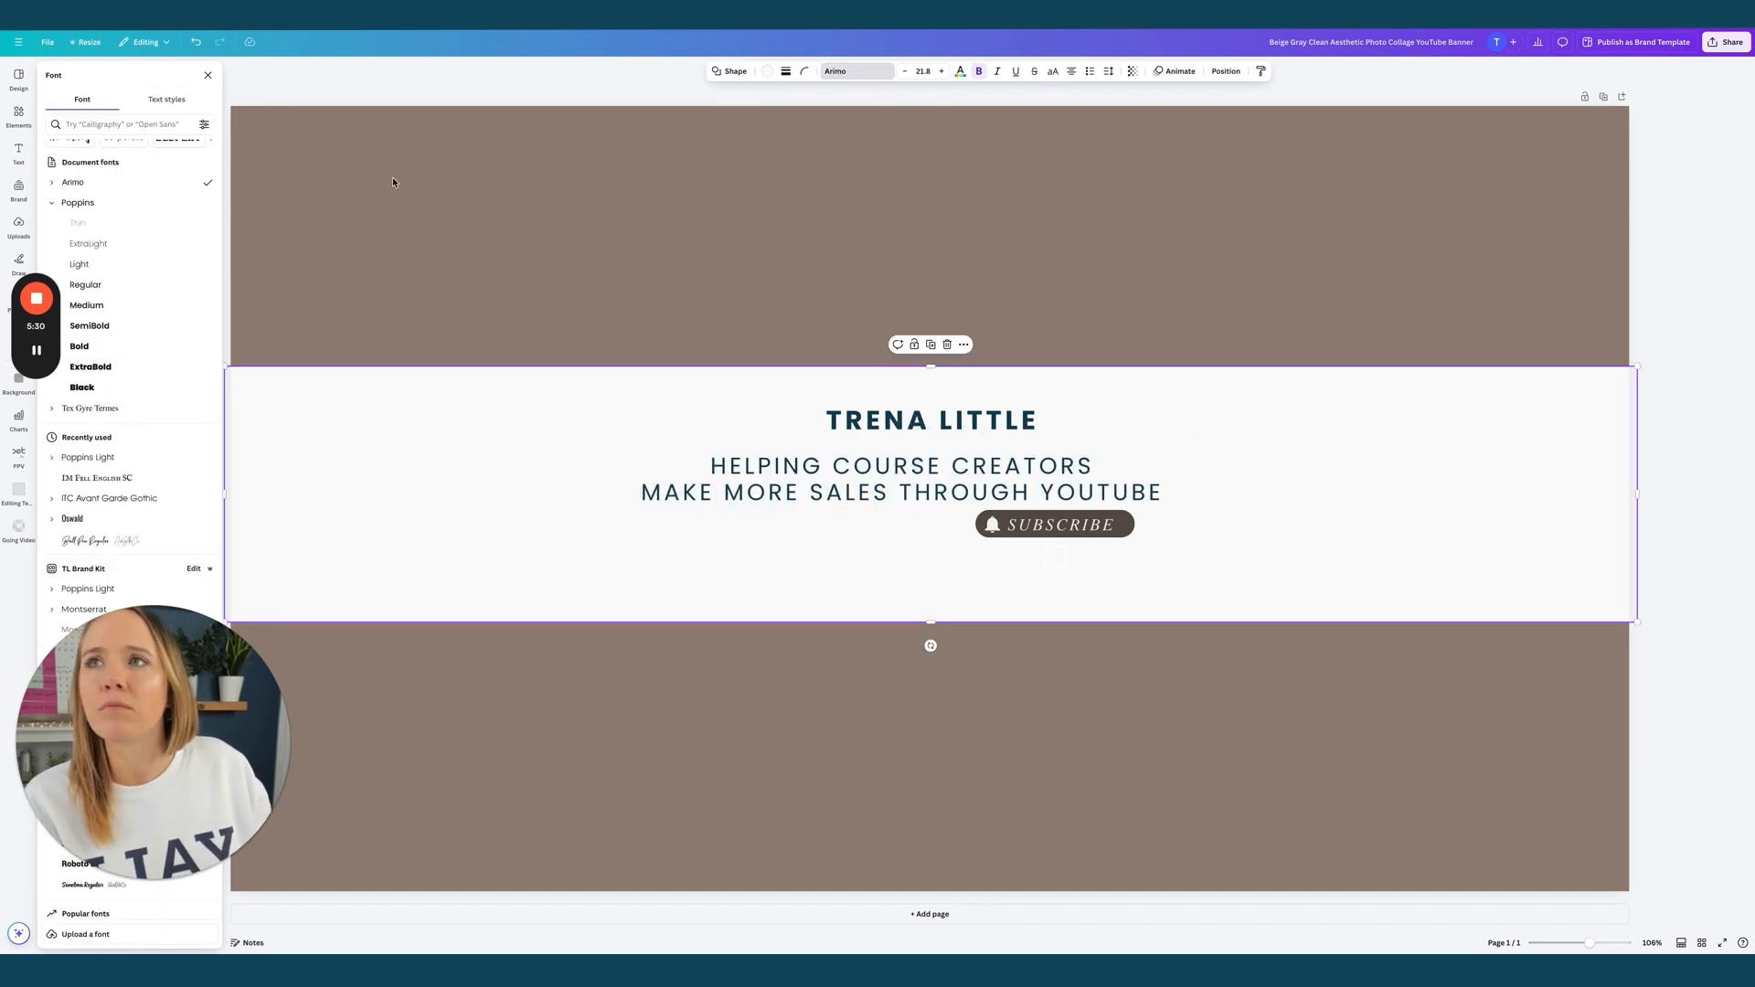
click(939, 481)
Keep the name heading in Poppins Bold and bring up the uploaded images
click(907, 435)
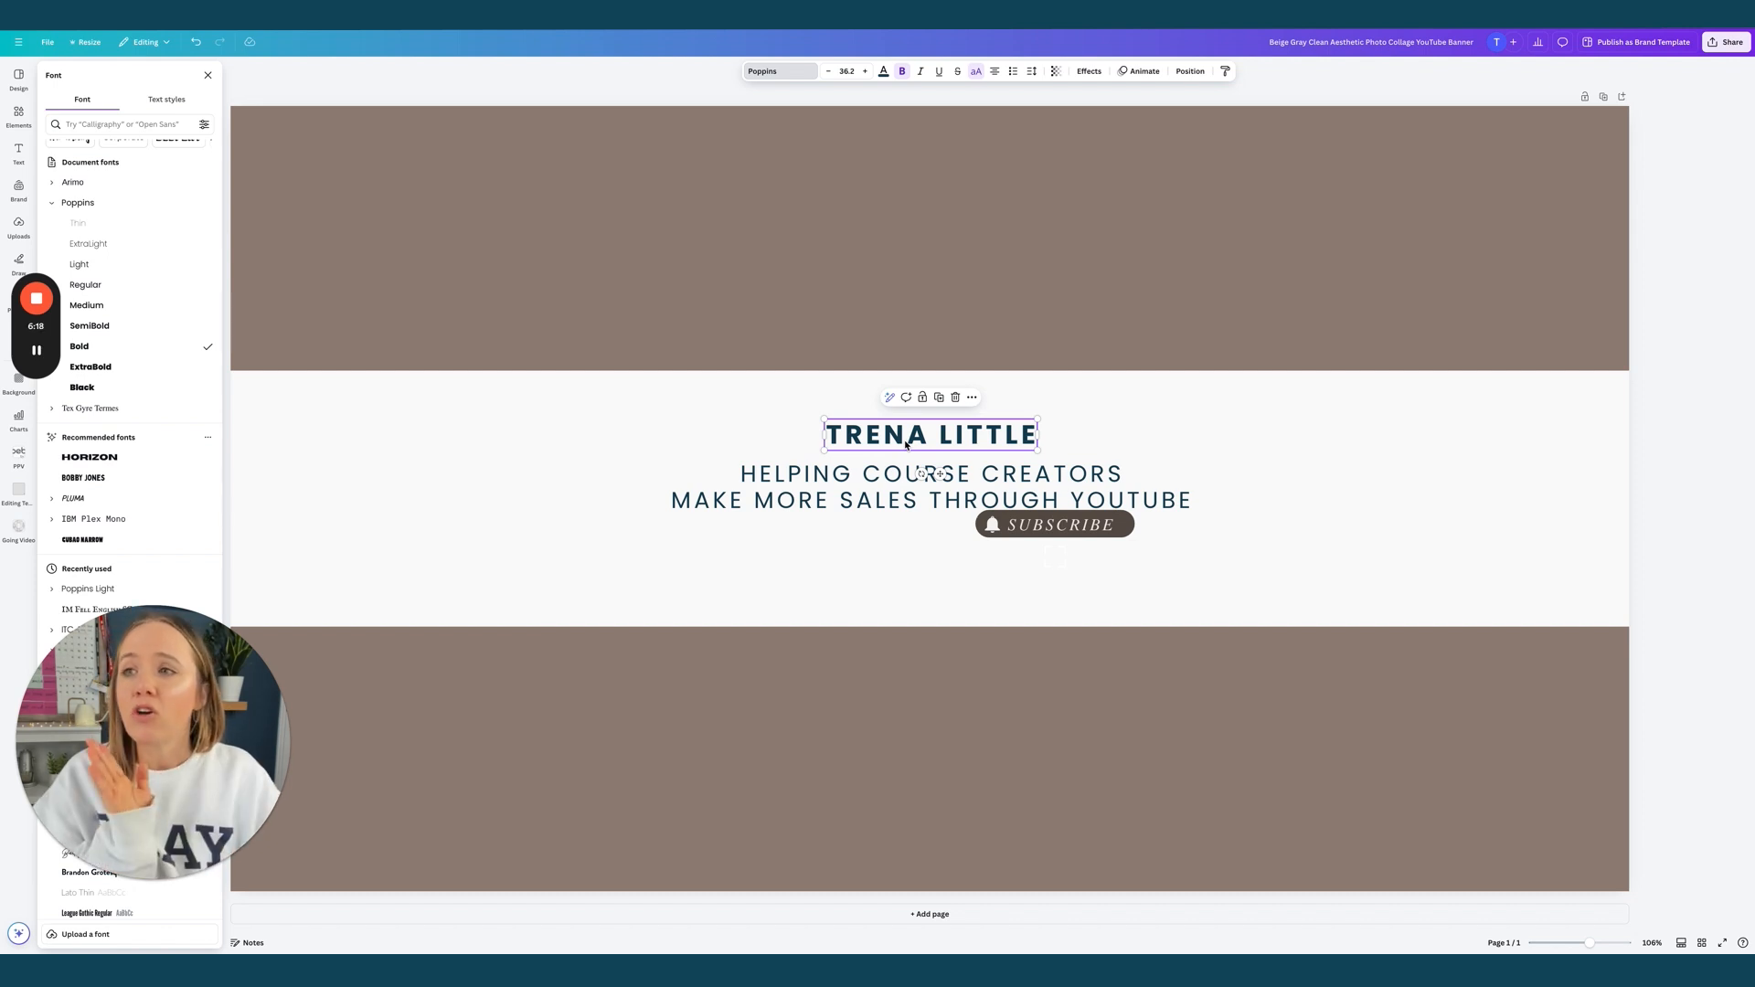
click(17, 231)
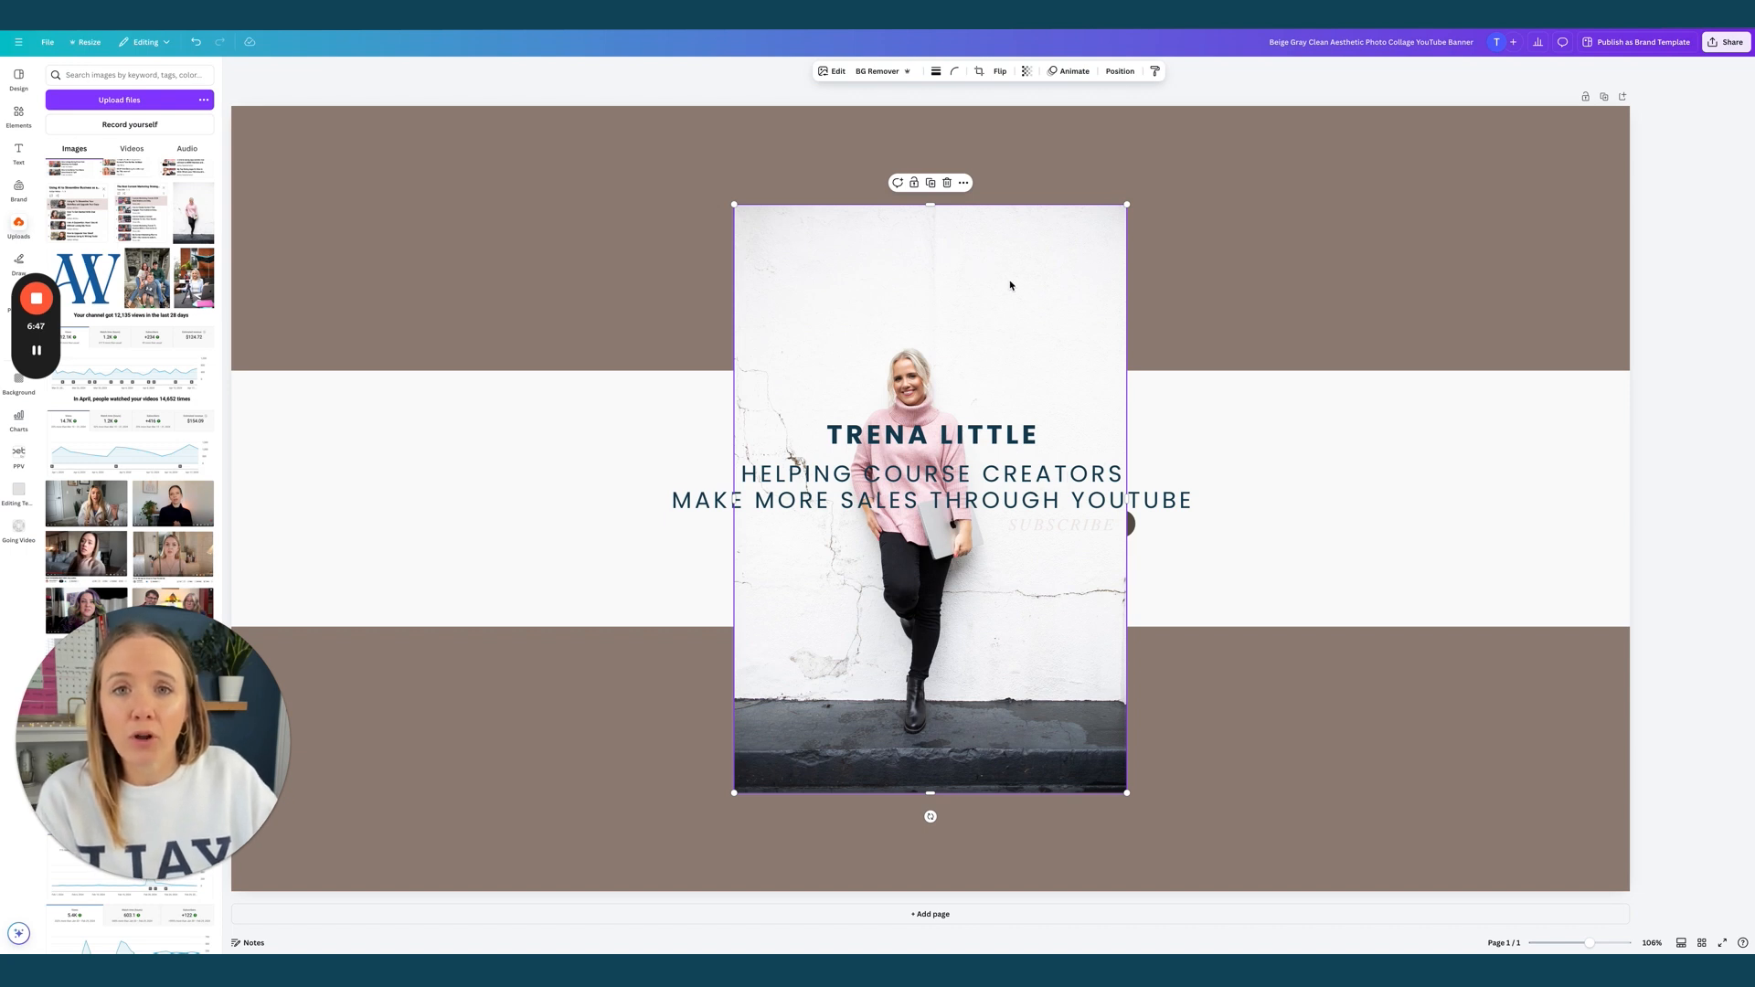
Remove the creator photo's background, shrink the cutout and move it left of the text
click(965, 277)
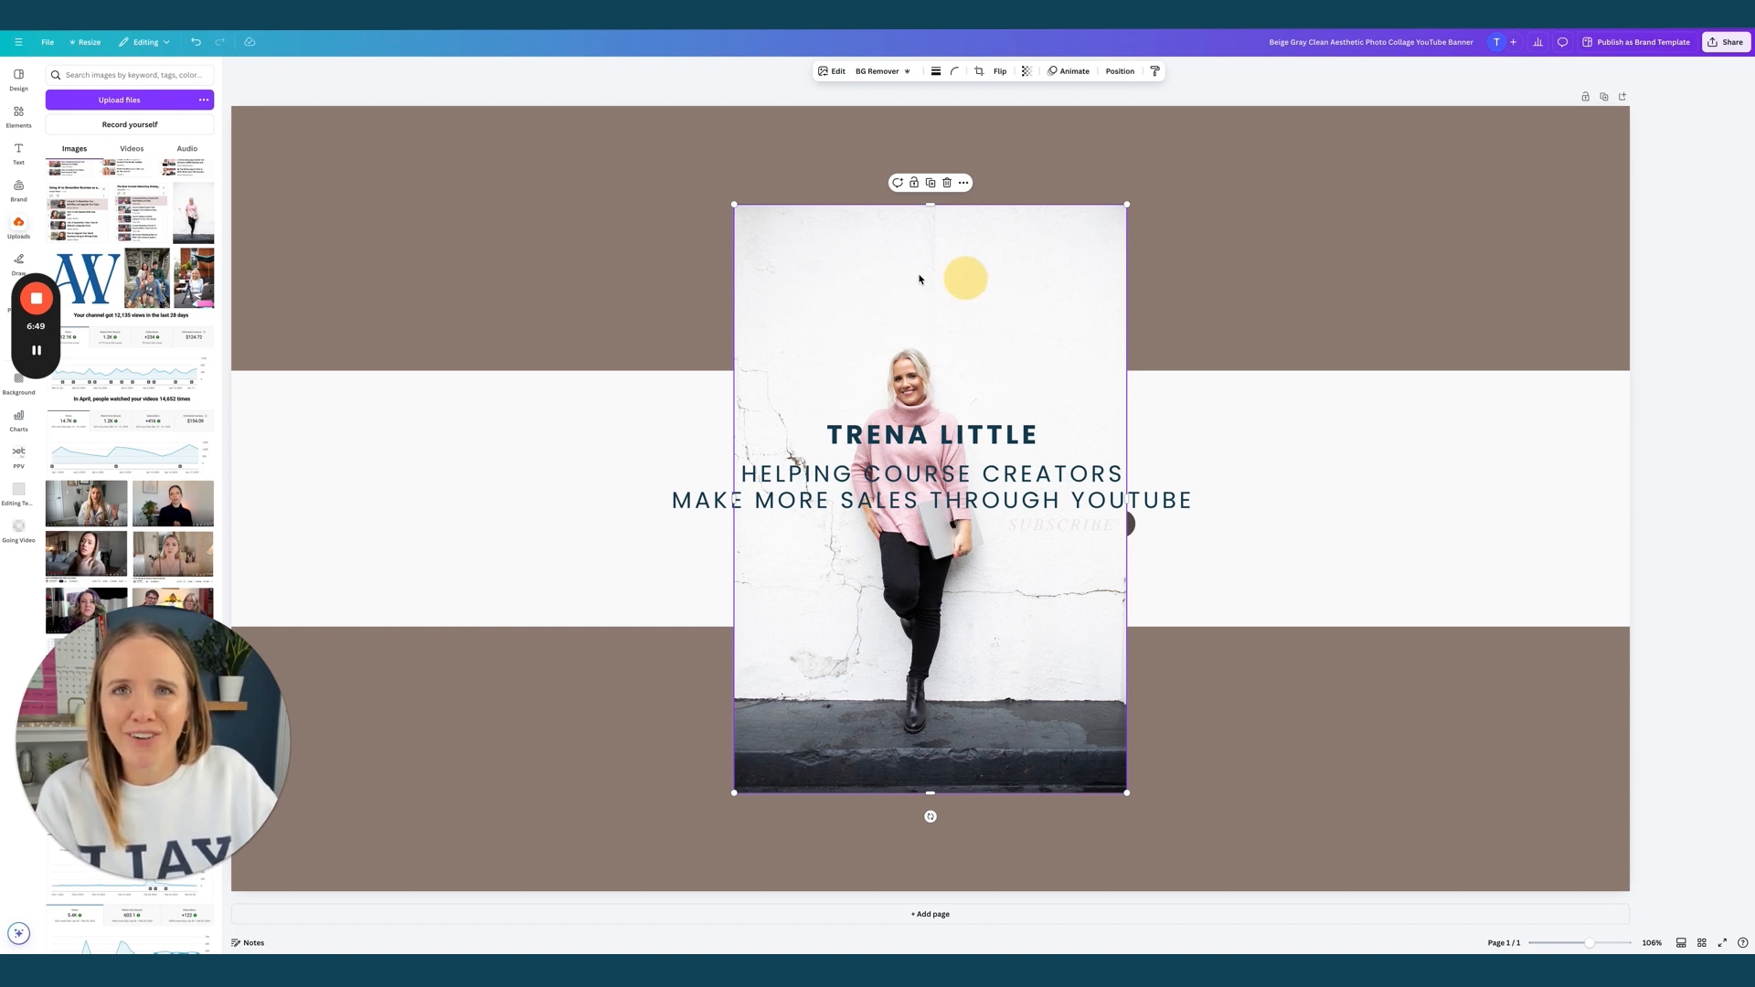
click(875, 73)
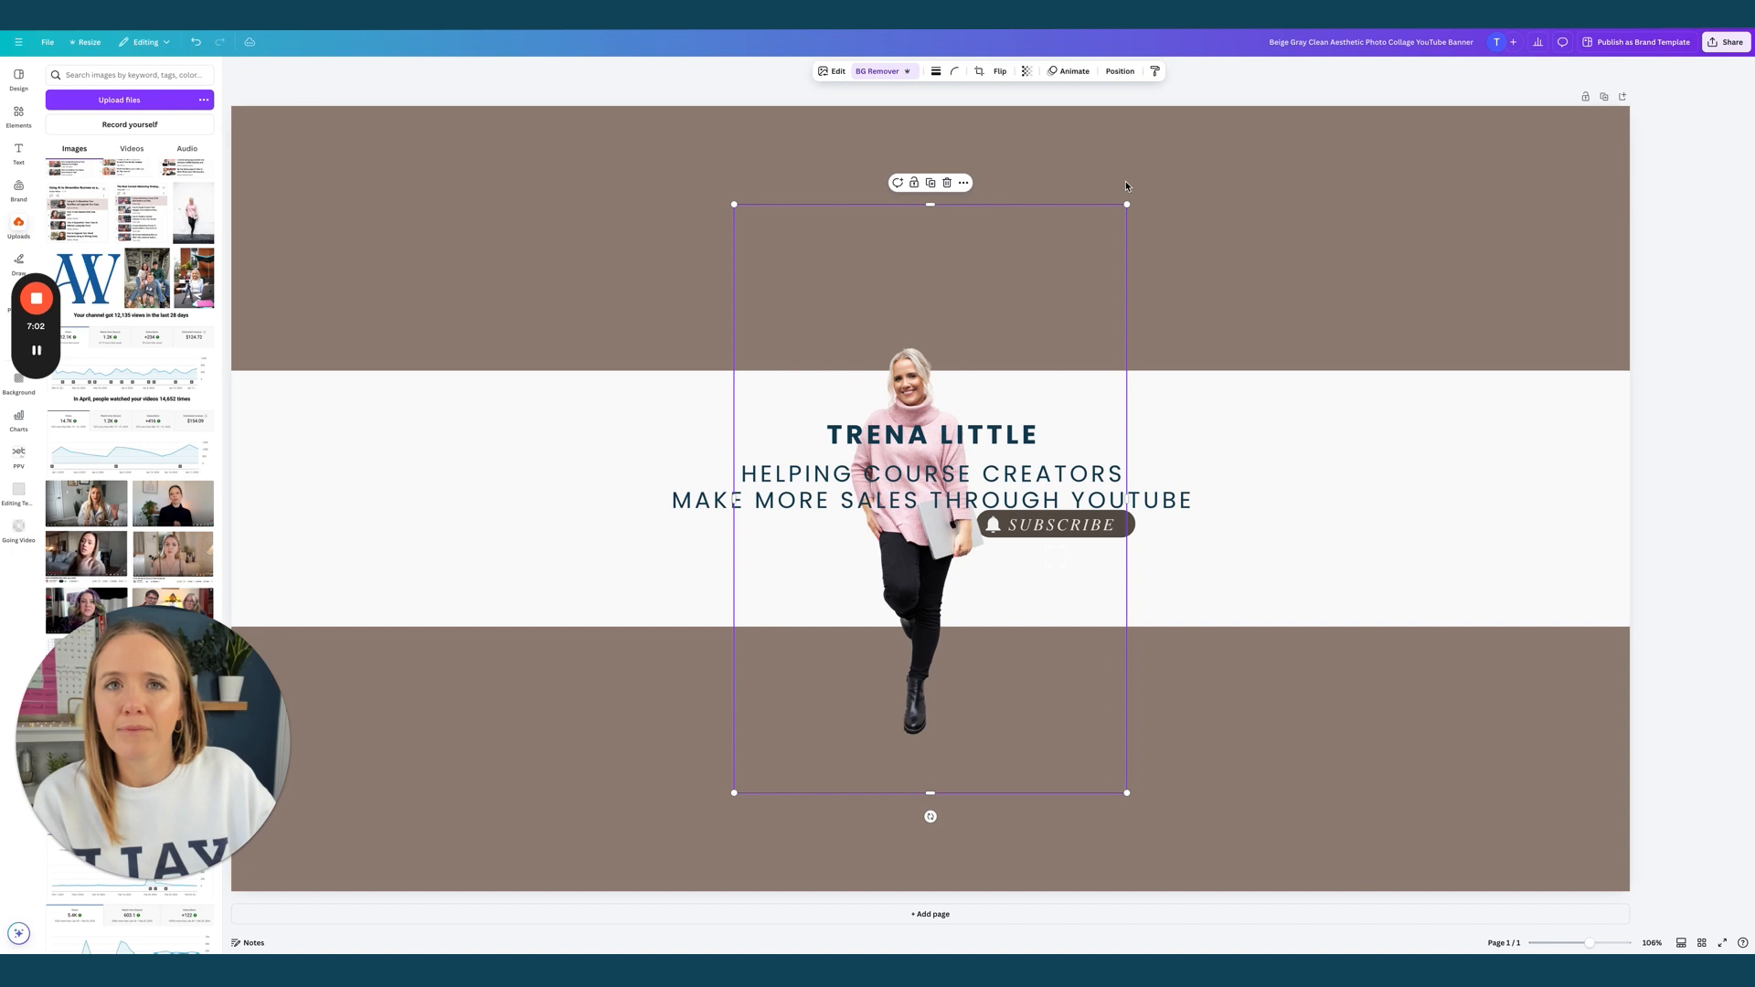
drag(1127, 205, 1023, 362)
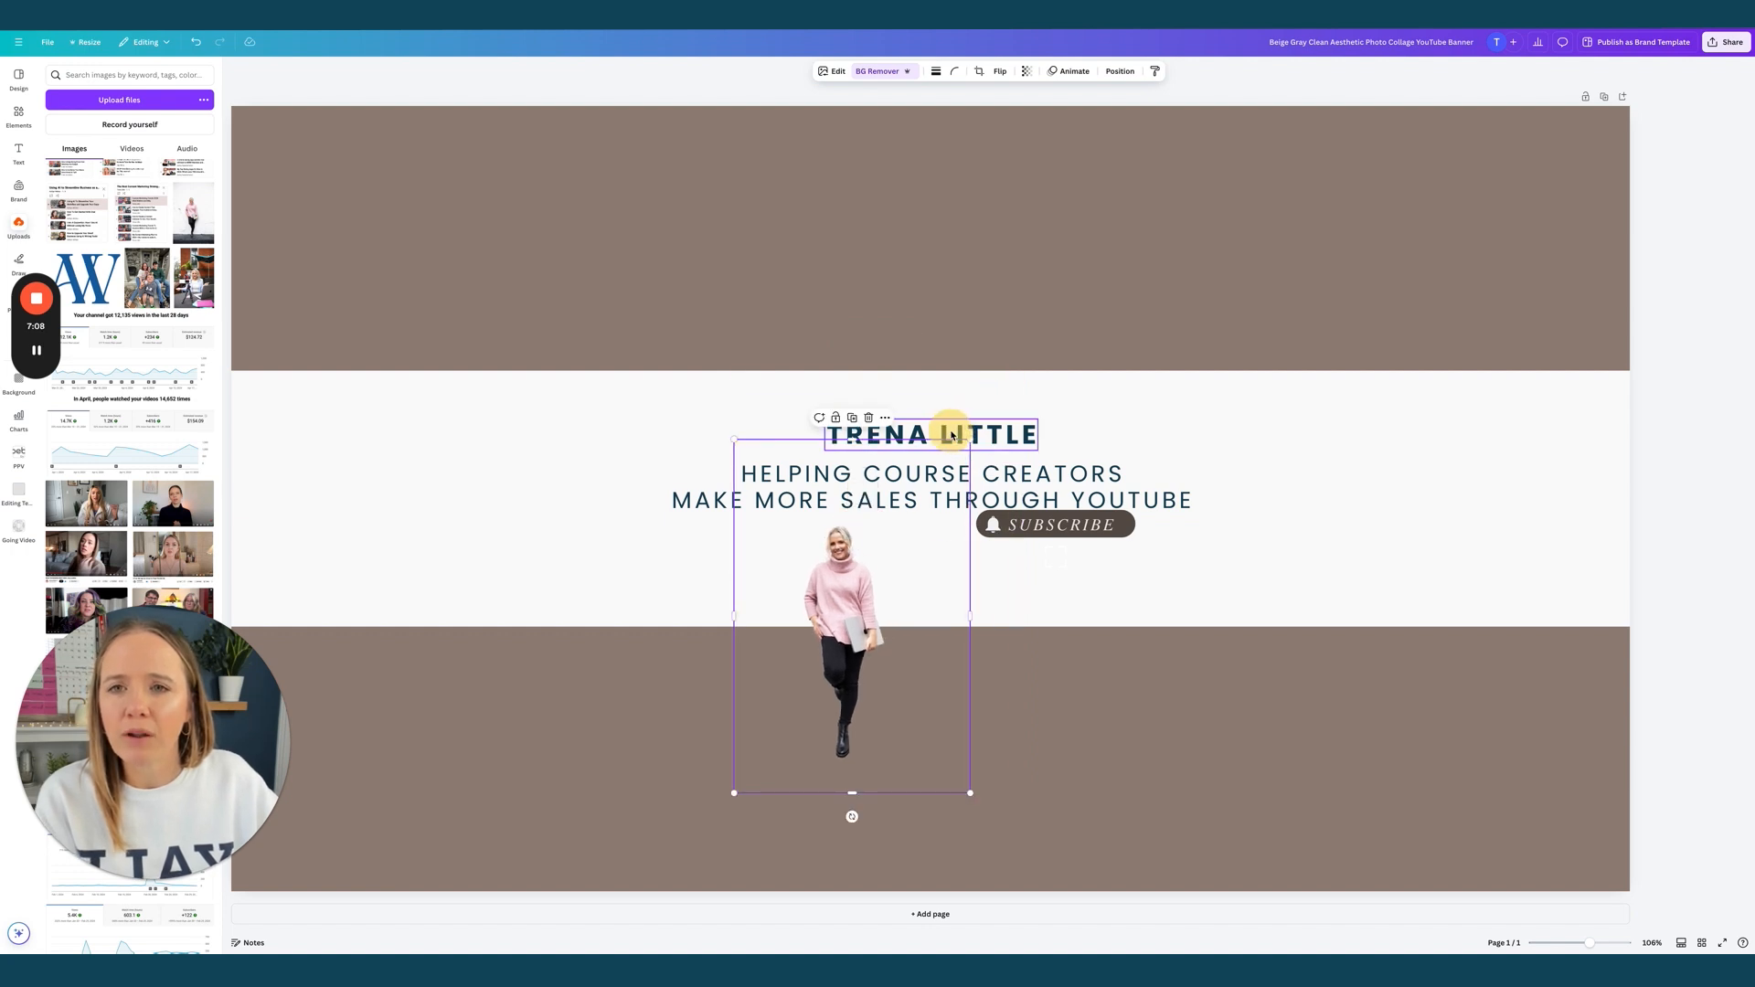
drag(836, 594, 689, 451)
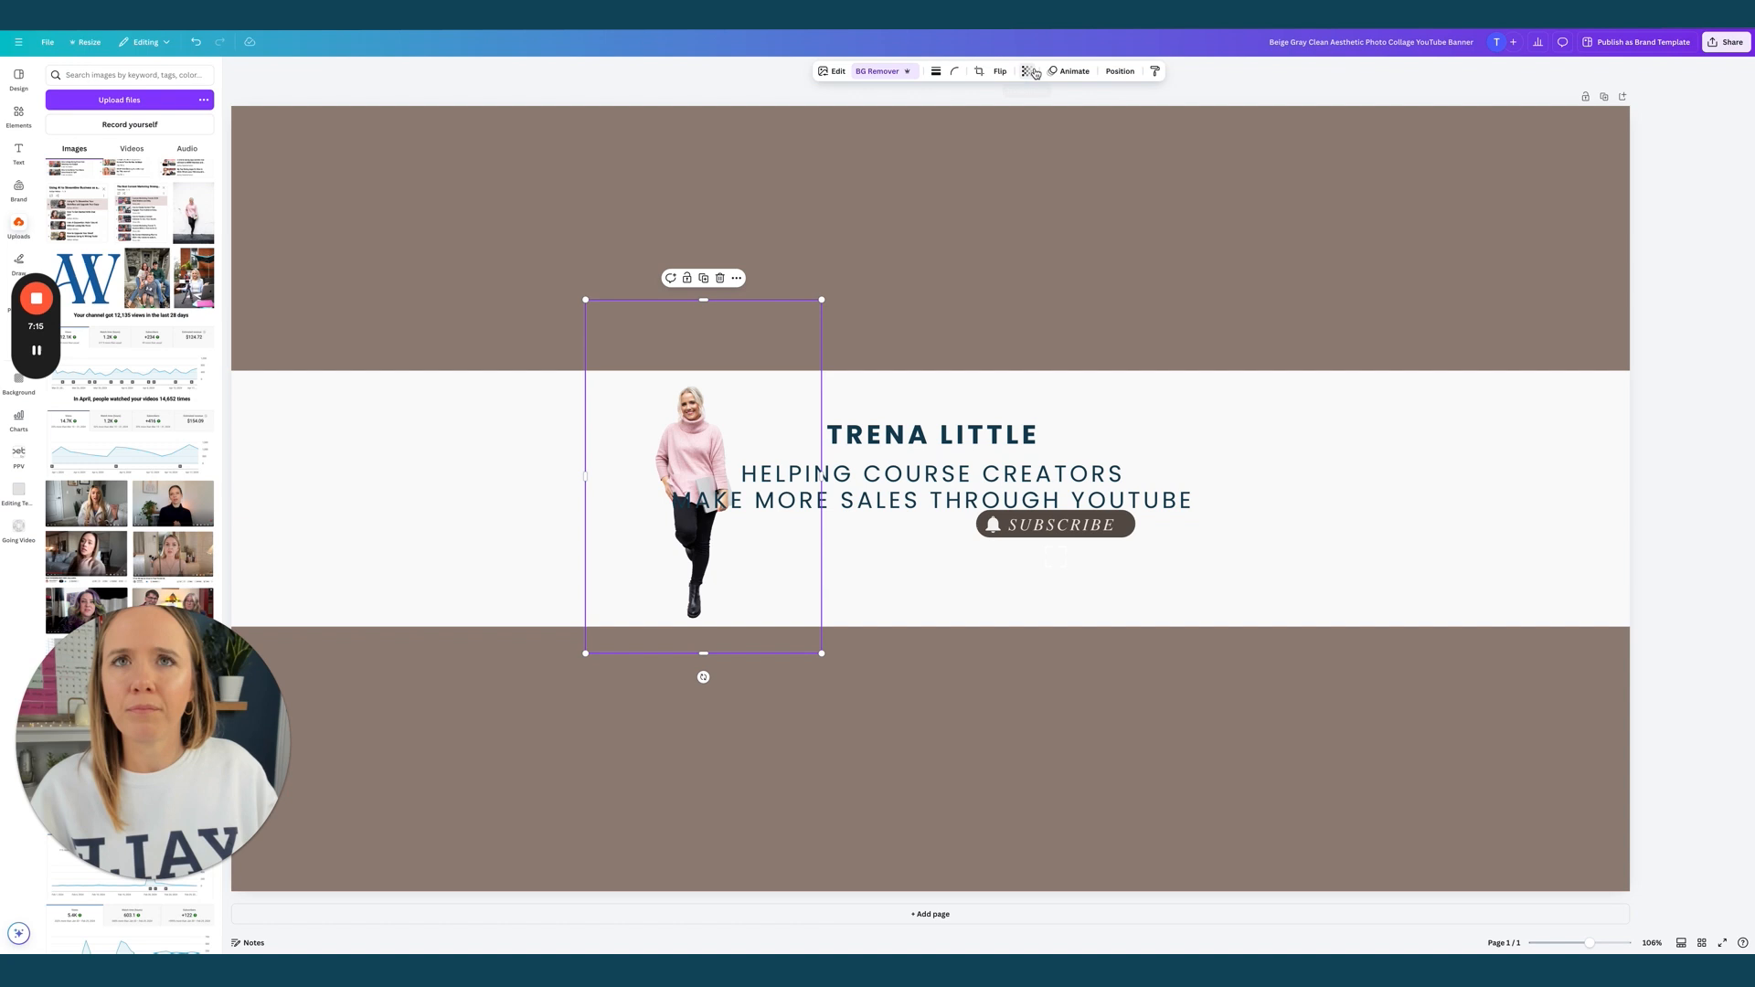
Left-align the tagline, narrow its box and place it beside the photo
click(969, 484)
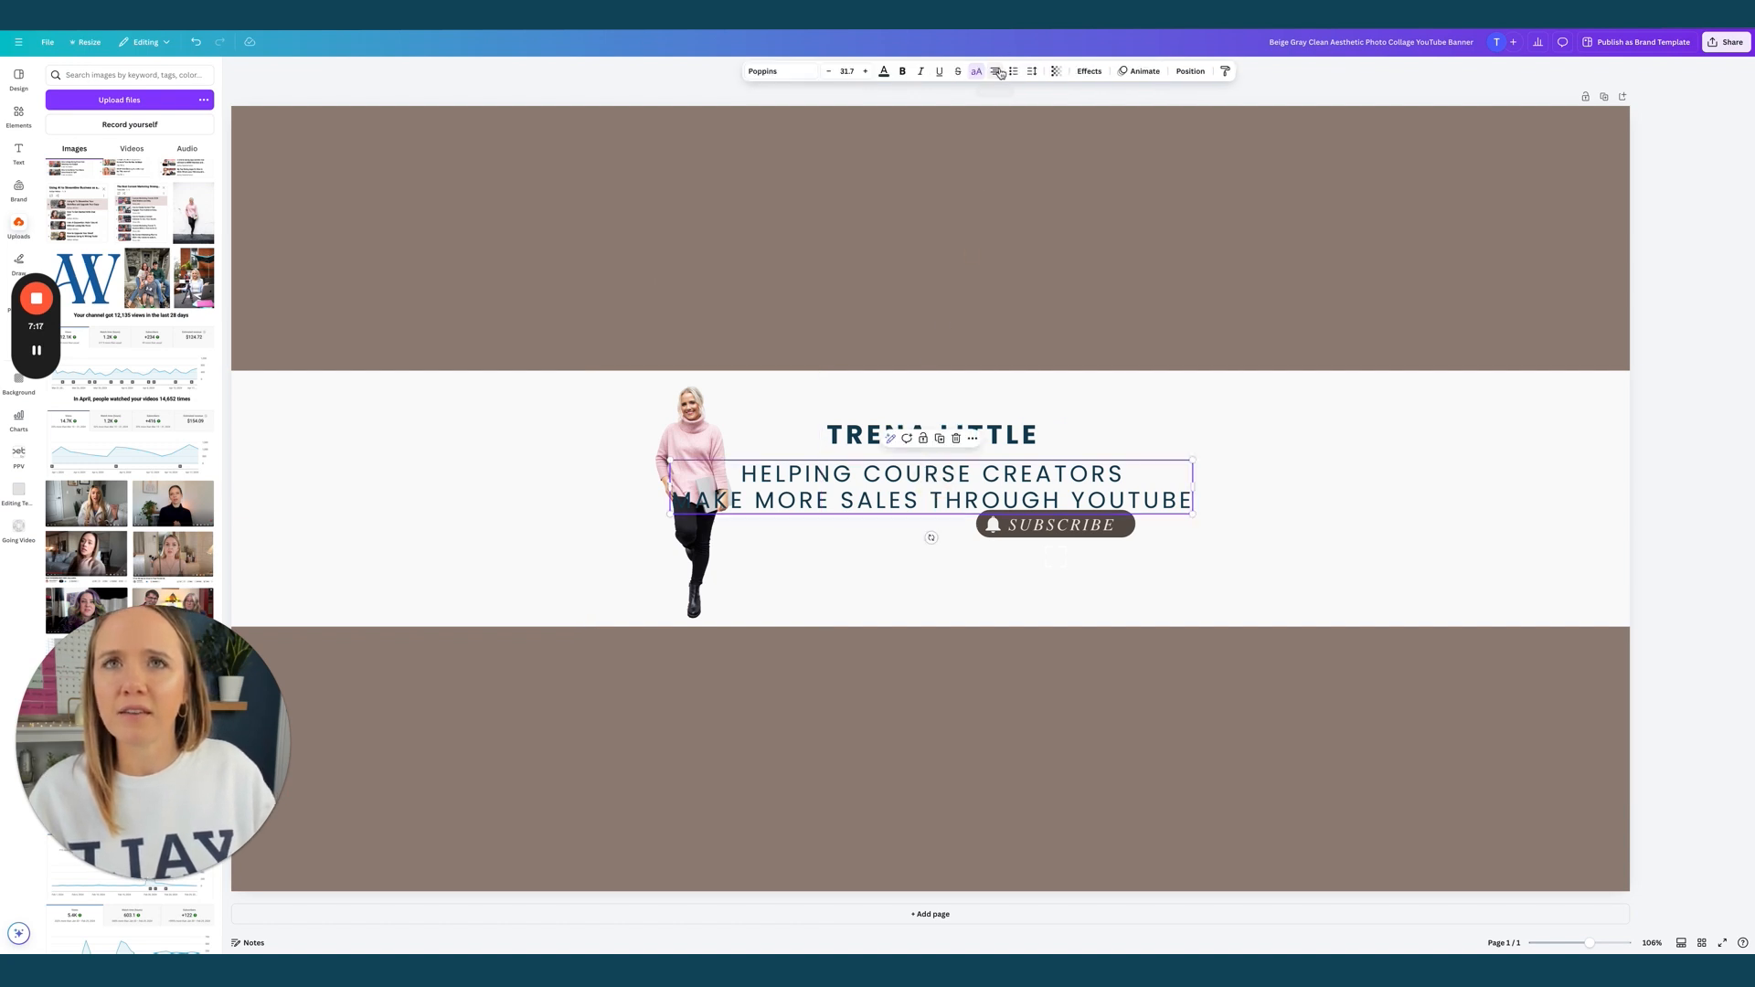
click(1001, 73)
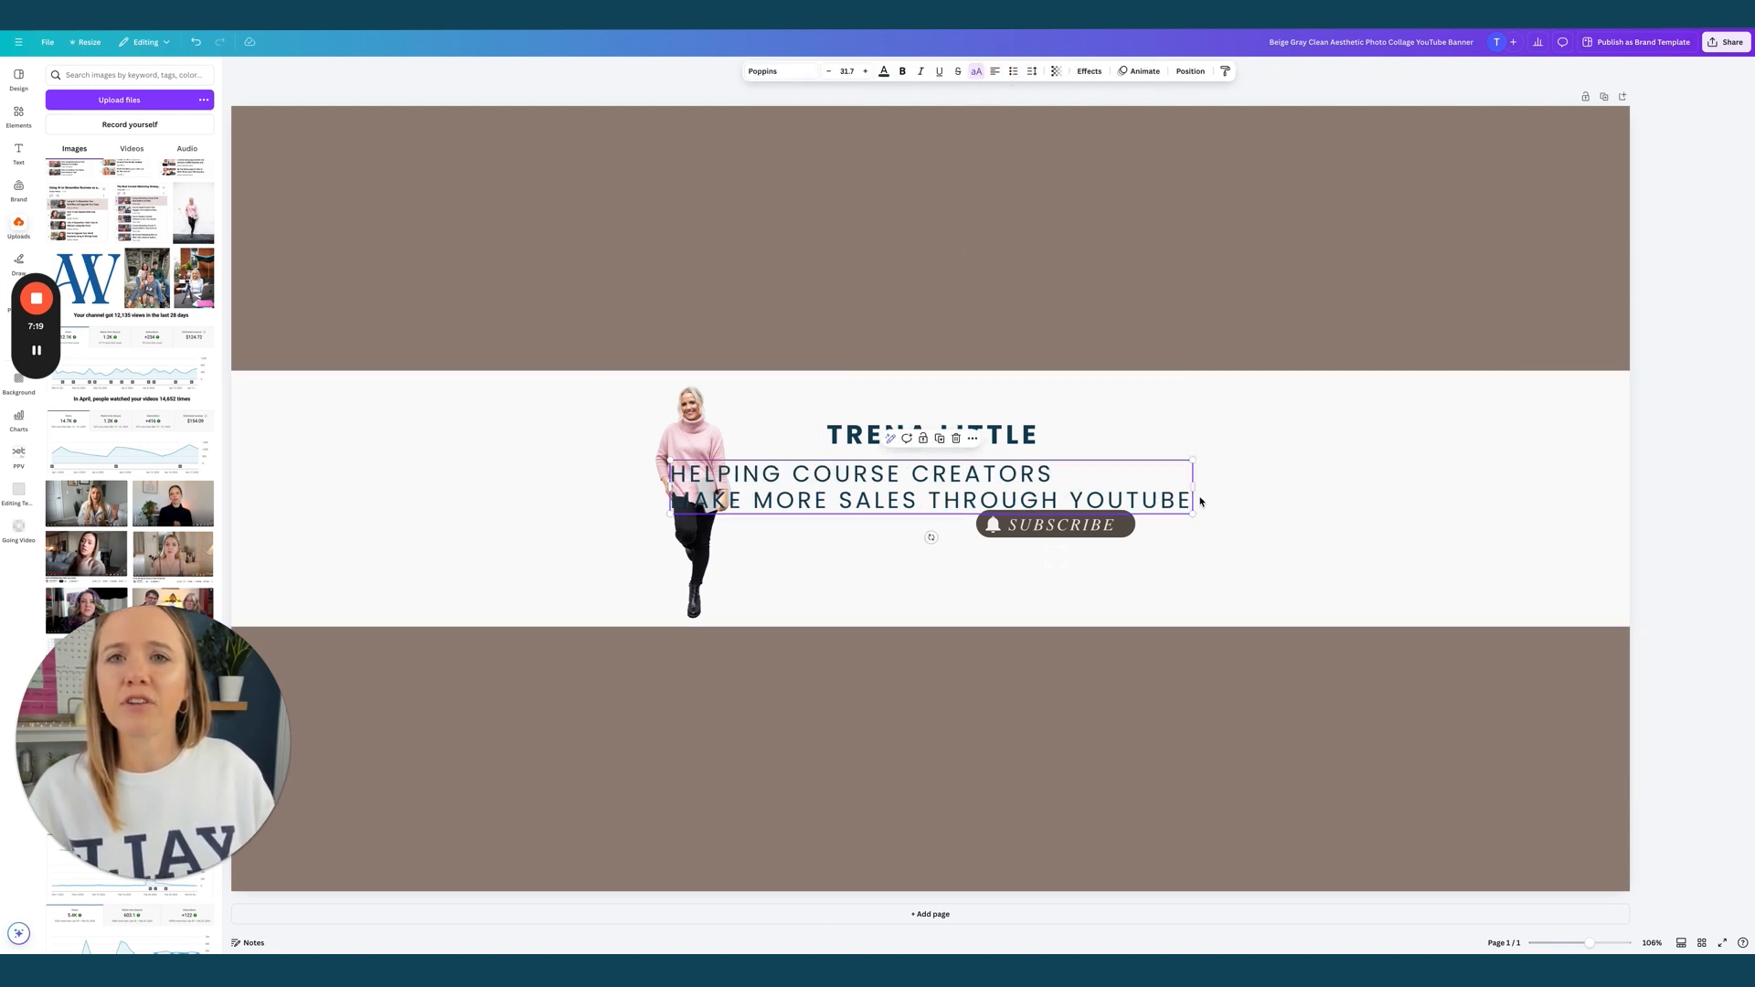
drag(1193, 513, 1096, 503)
drag(836, 484, 947, 484)
Enlarge the cutout photo and fine-tune its size and position beside the name
drag(722, 490, 758, 500)
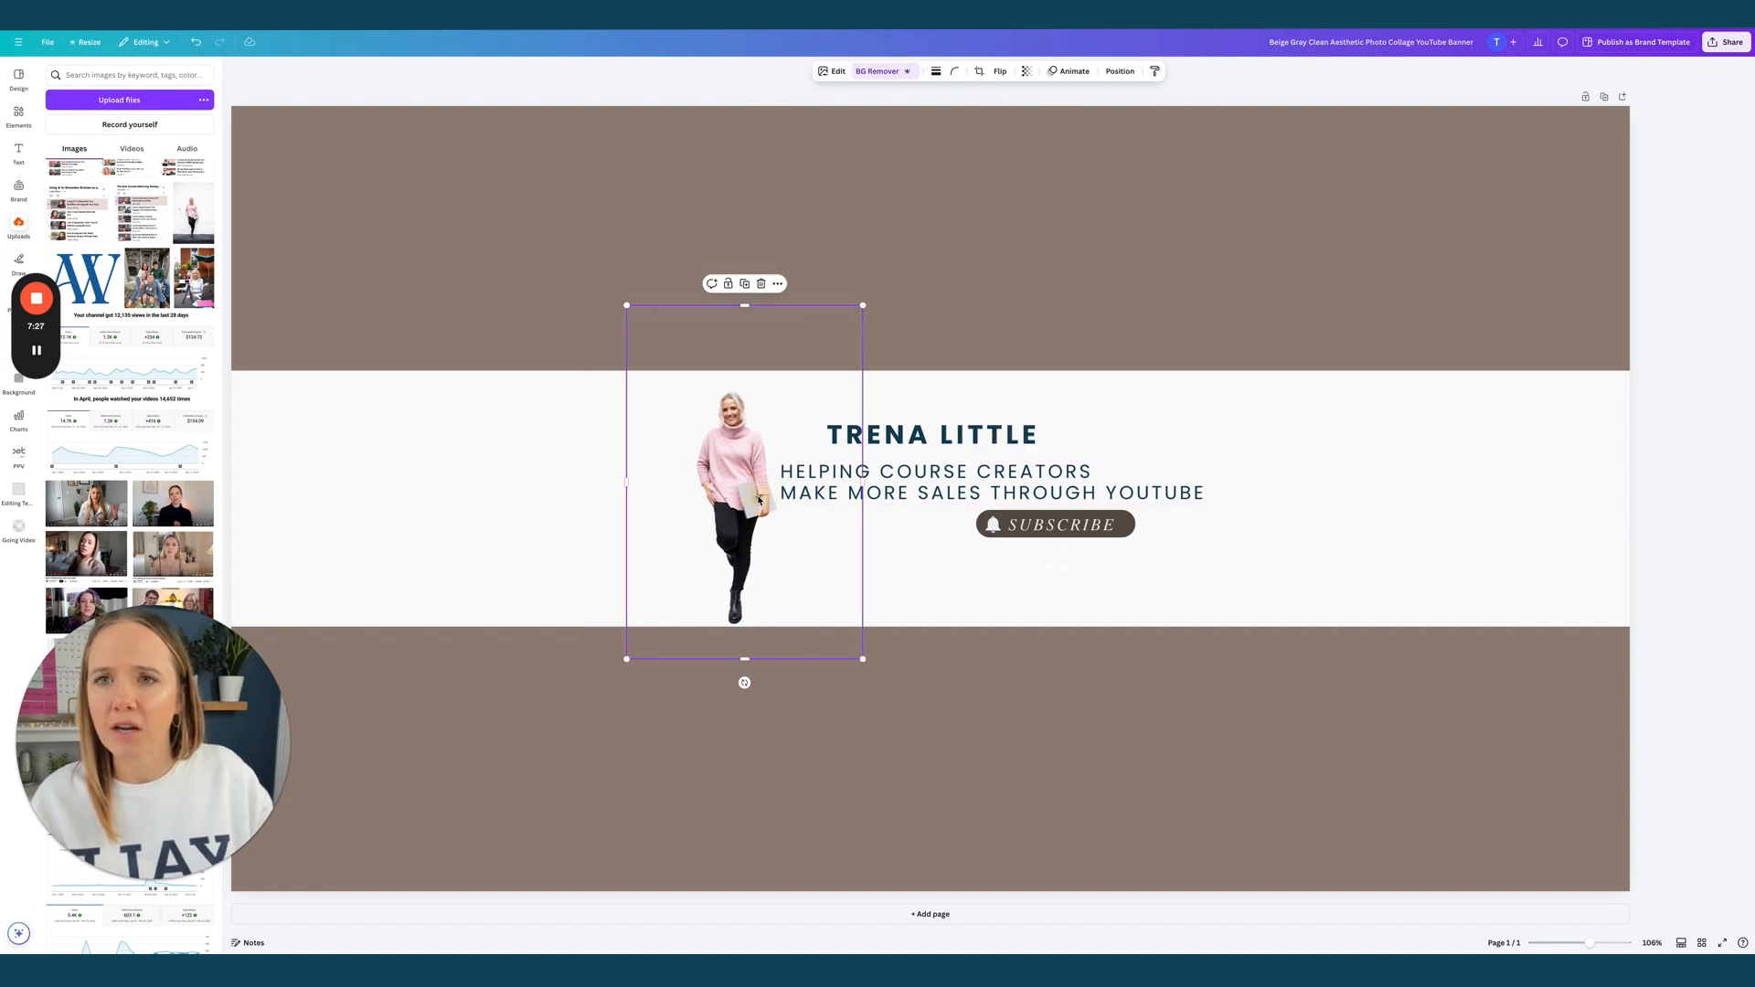
drag(624, 303, 607, 279)
drag(864, 656, 894, 705)
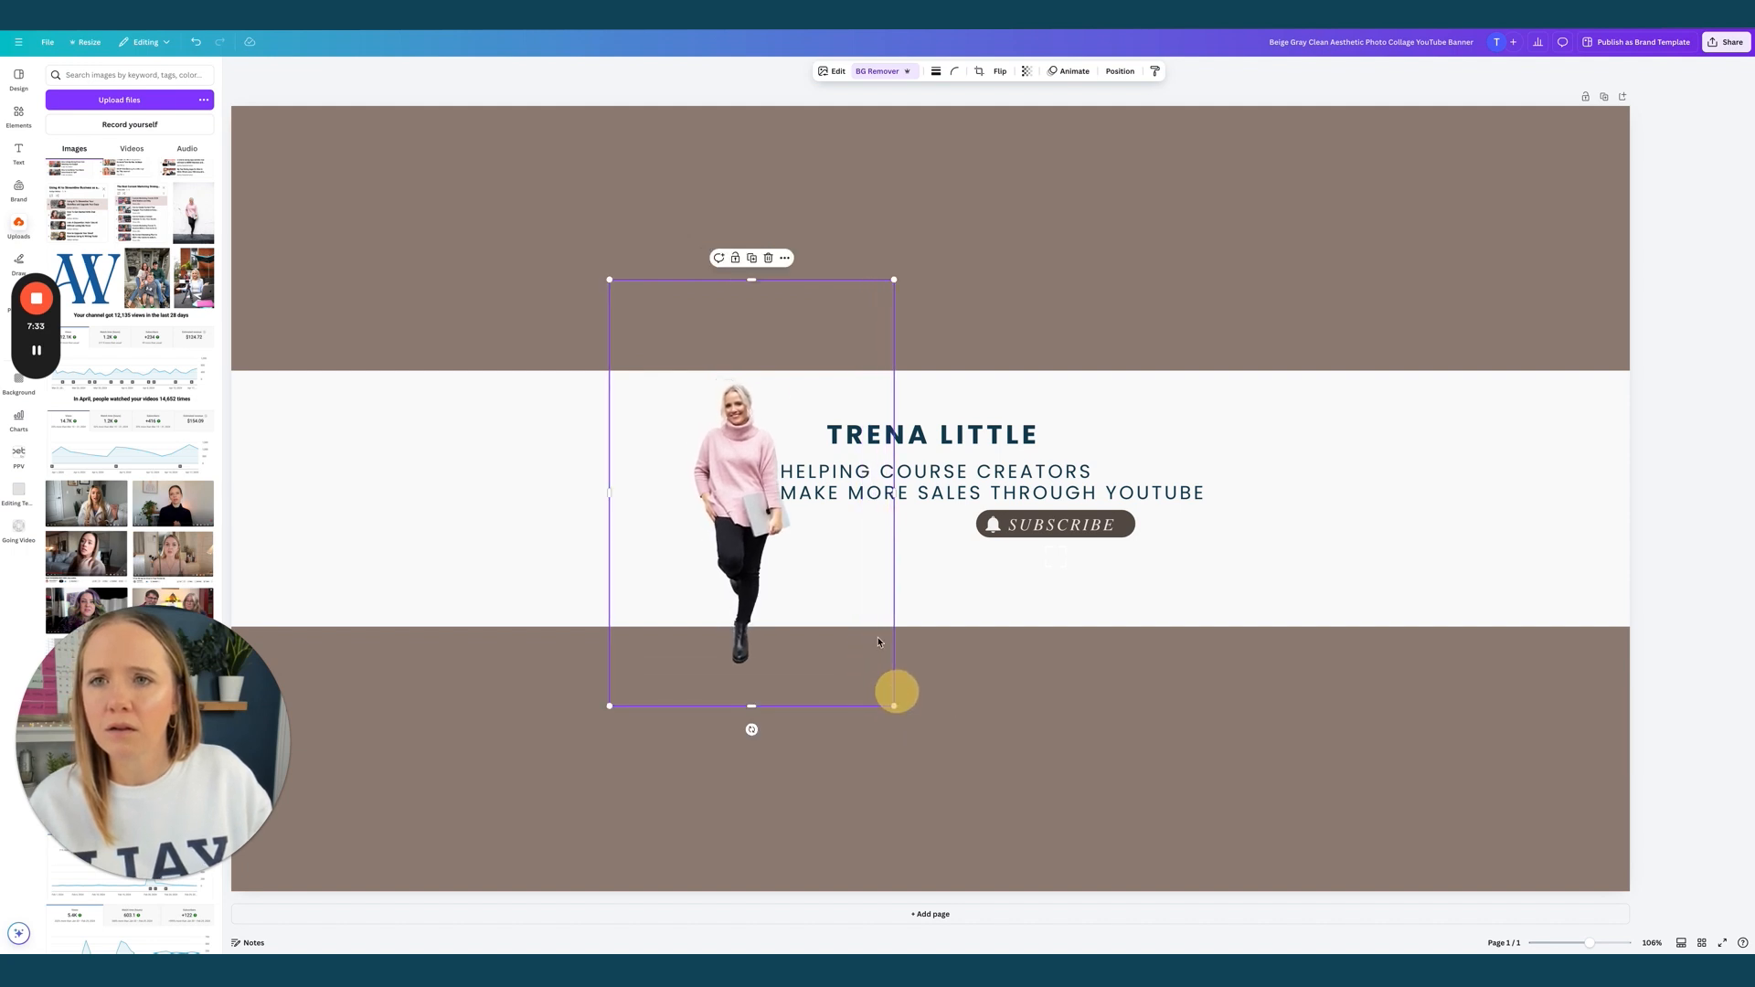
drag(605, 278, 535, 209)
drag(747, 473, 747, 503)
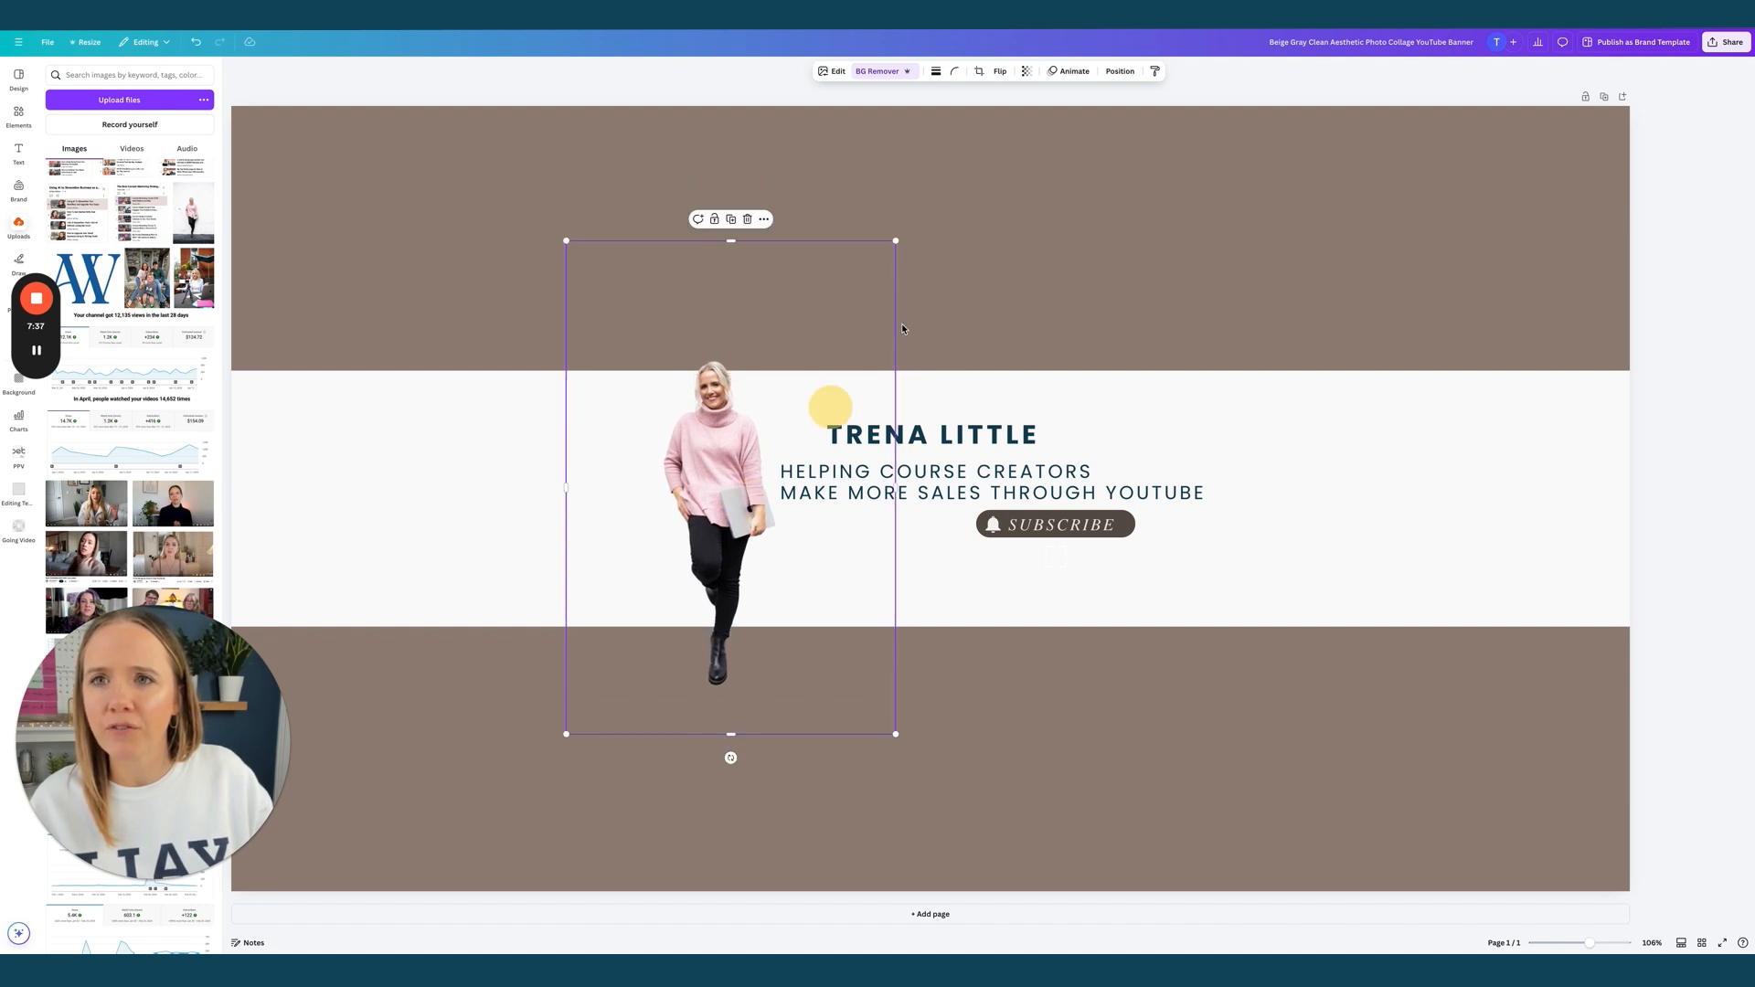
drag(898, 240, 869, 275)
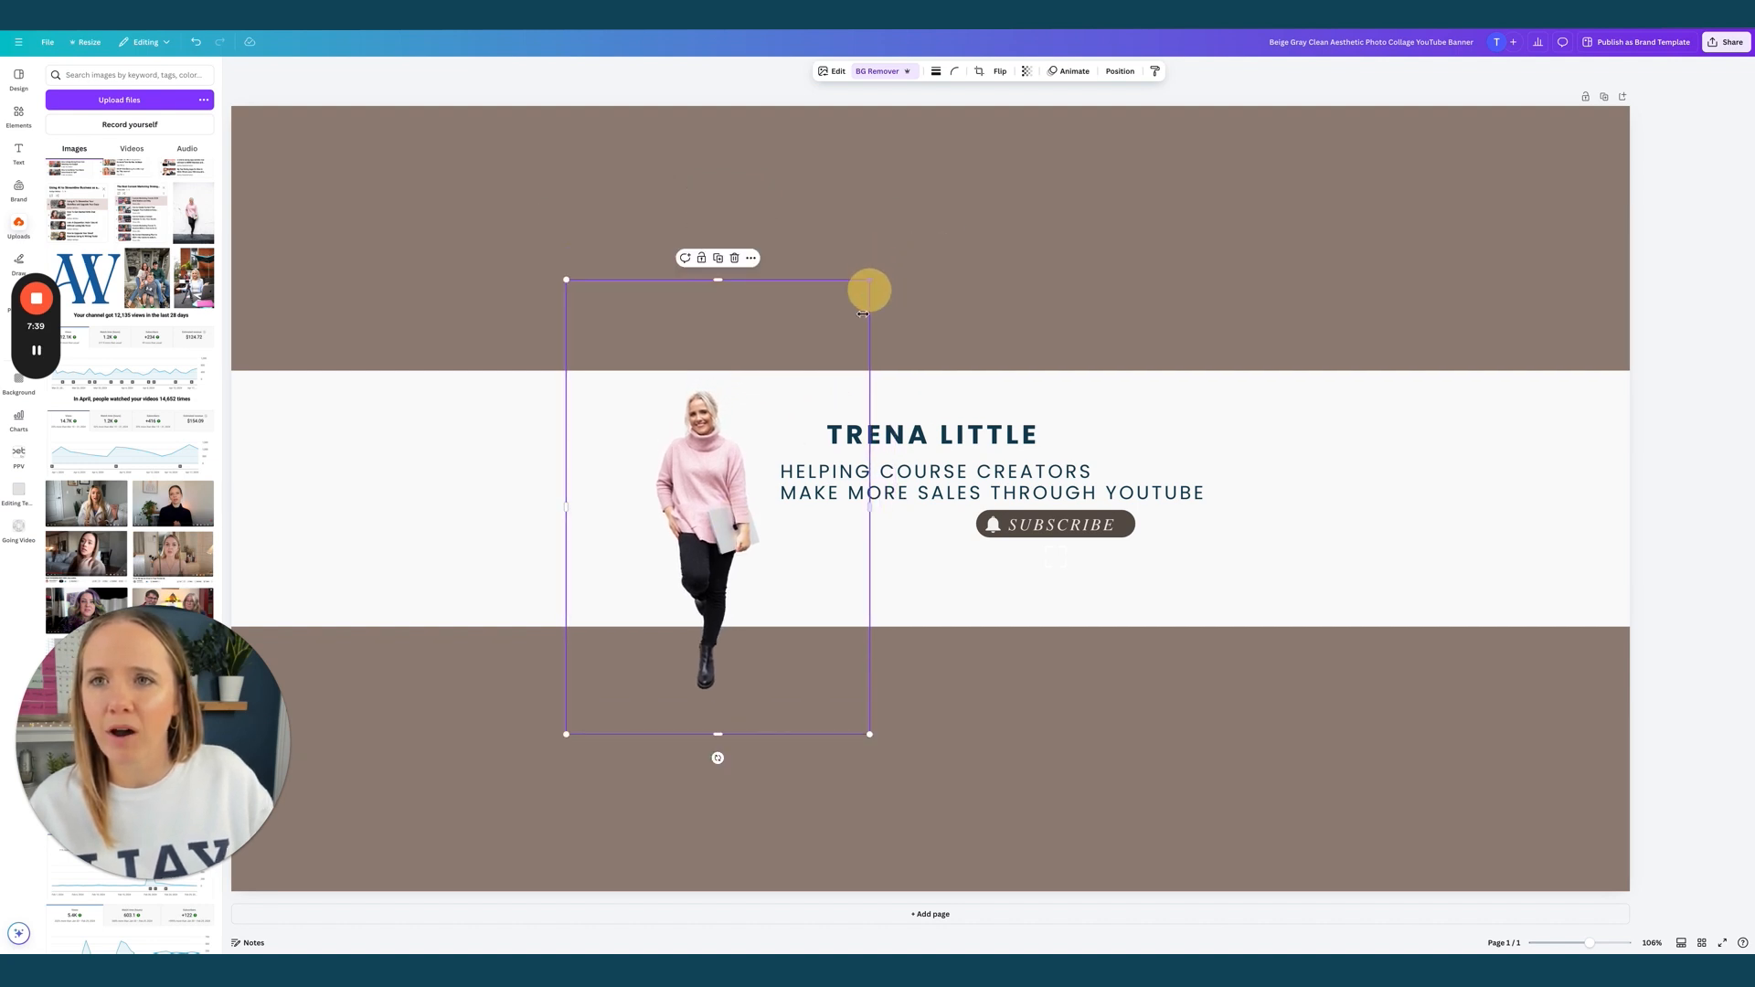
drag(727, 447, 746, 437)
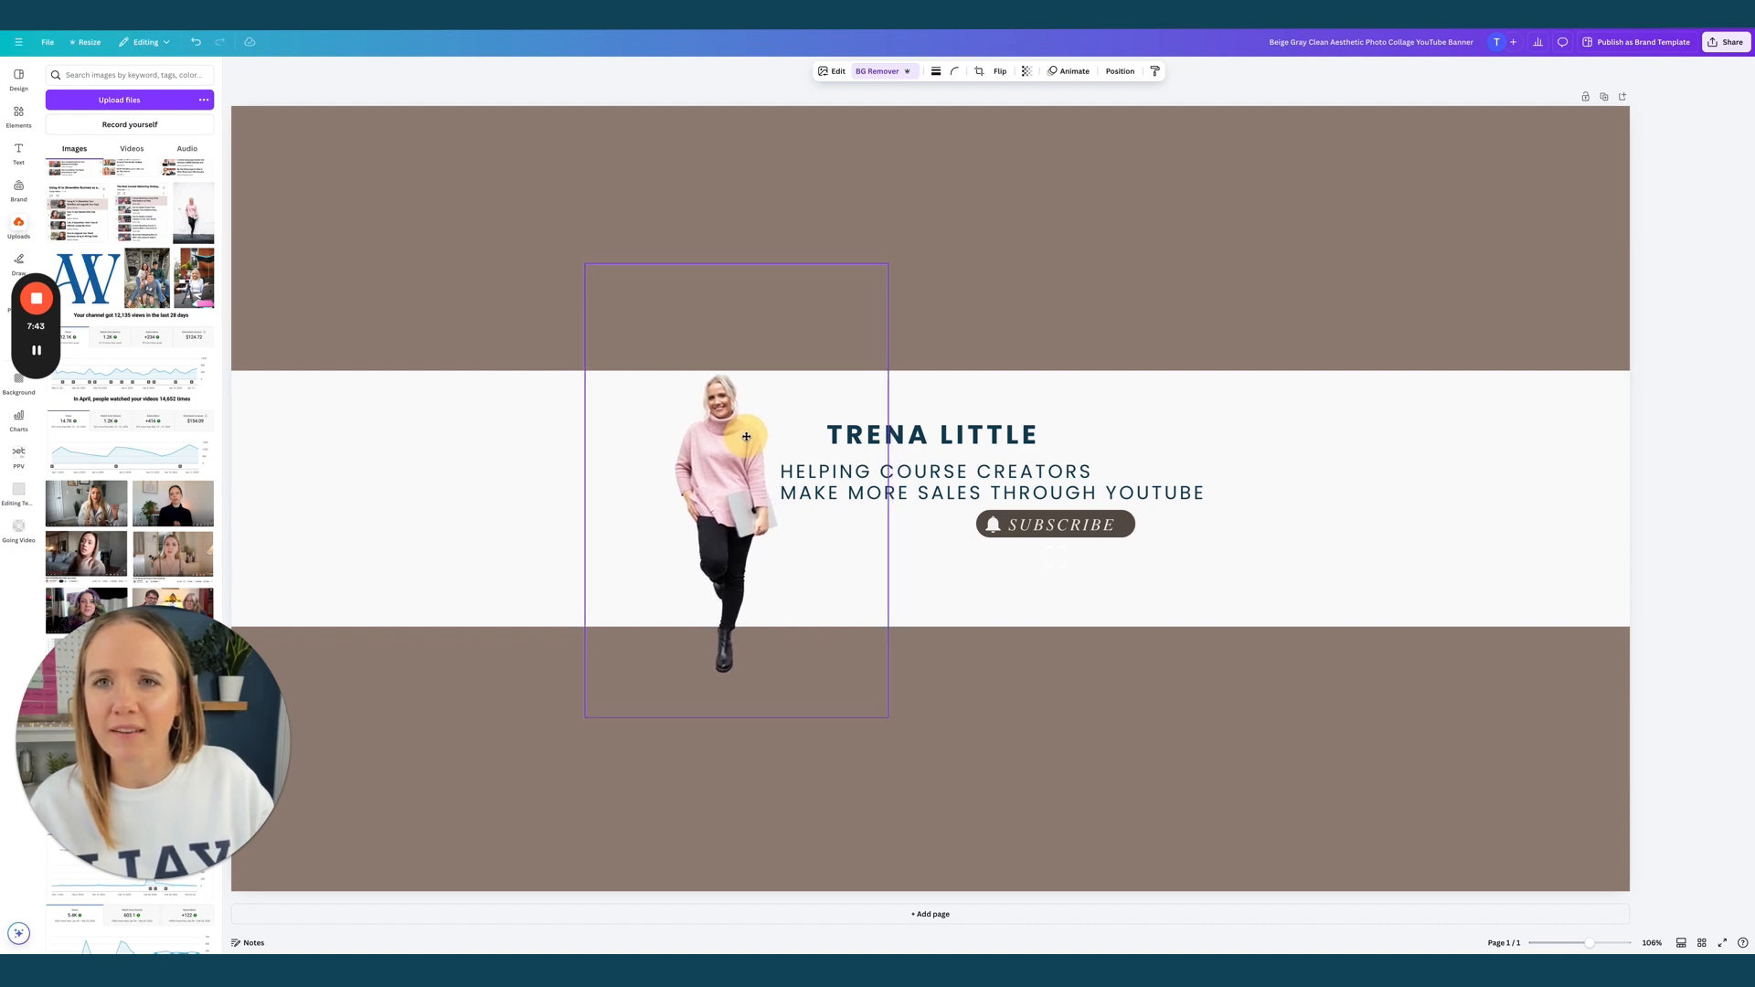
click(1109, 416)
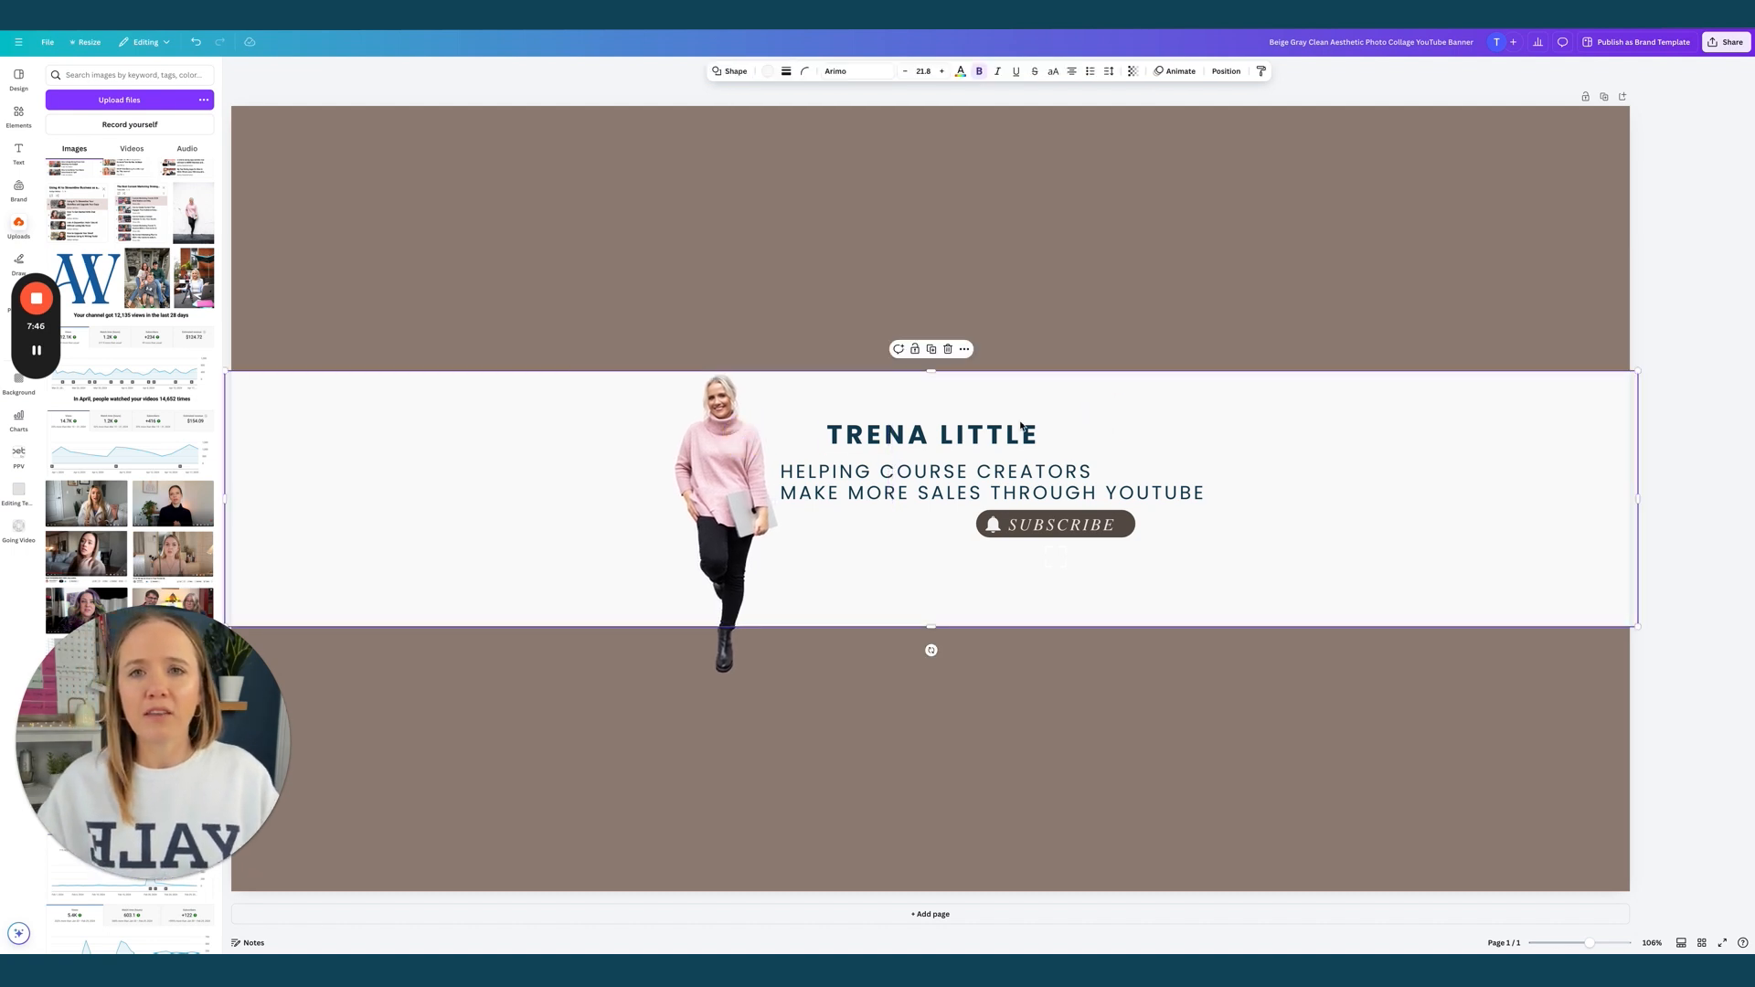
Duplicate the name below the tagline and retype it as 'NEW VIDEOS EVERY WEDS'
click(920, 431)
key(super+c)
key(super+v)
drag(920, 446, 901, 540)
double_click(900, 540)
text(N)
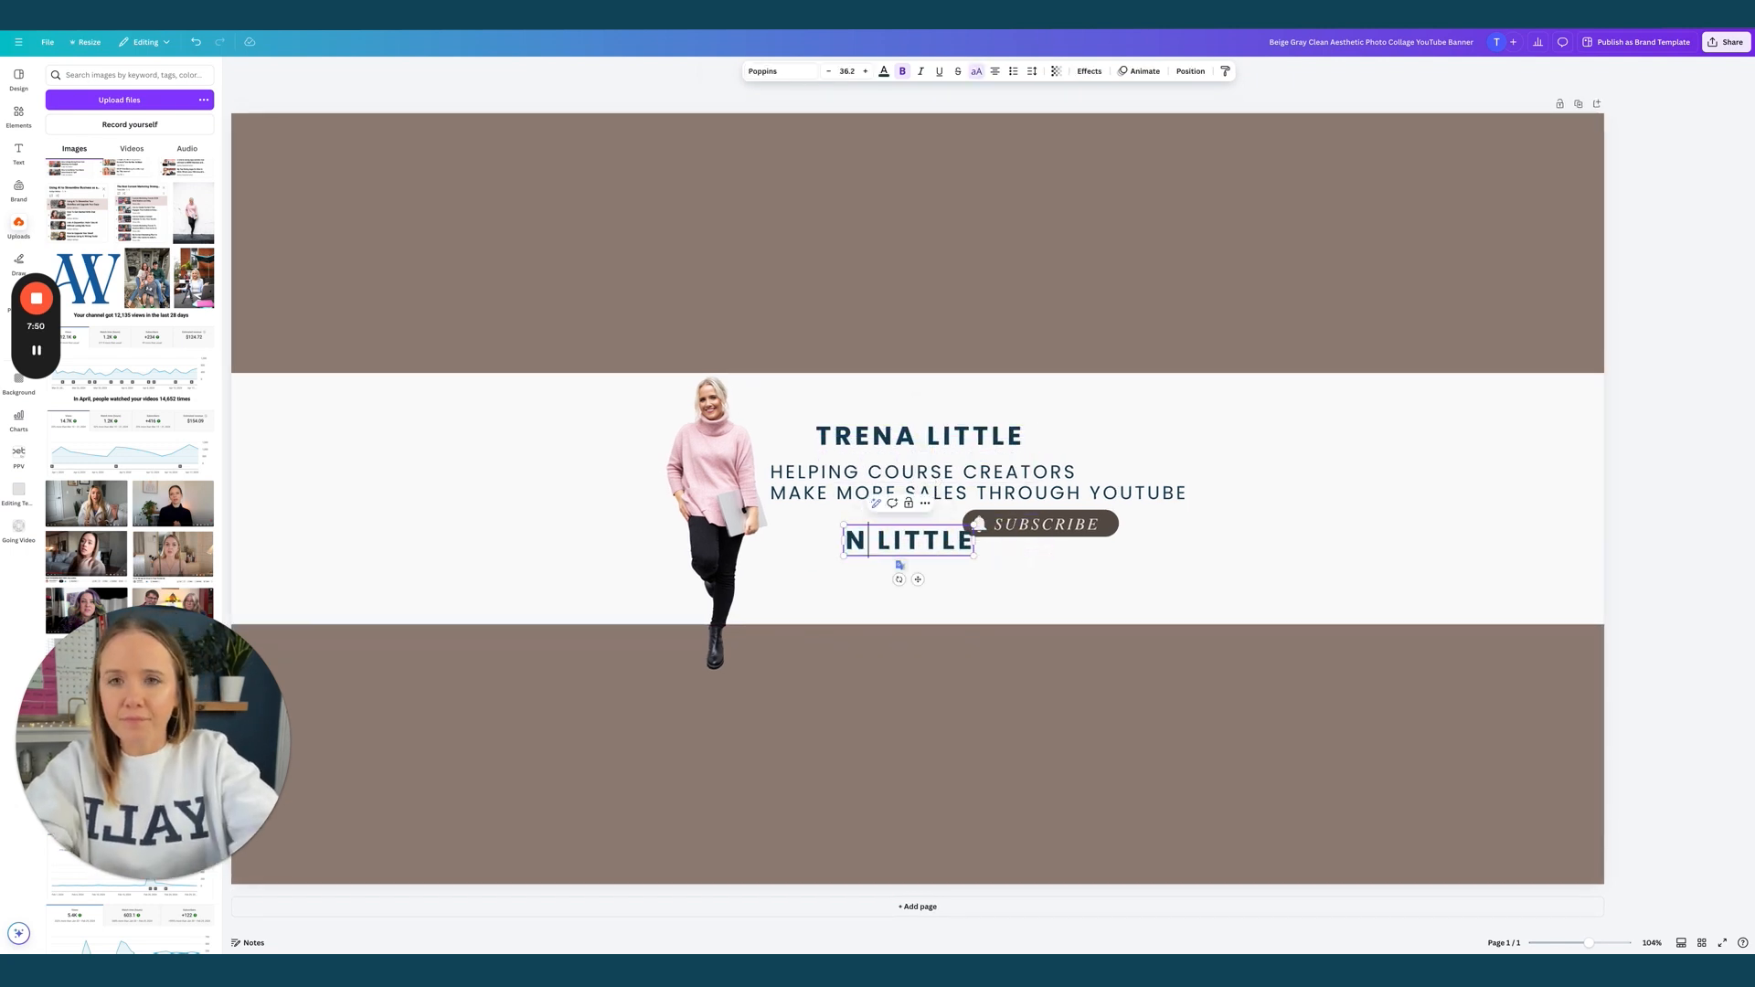
triple_click(900, 540)
text(NEW VIDEOS EVERY WEDS)
Shrink the schedule line to size 23.2 and centre it under the tagline
click(829, 71)
click(829, 72)
click(829, 71)
click(829, 71)
click(829, 71)
click(829, 72)
drag(873, 535, 893, 505)
Lower the name heading slightly, then switch to the YouTube channel page
drag(885, 437, 889, 457)
drag(889, 457, 889, 457)
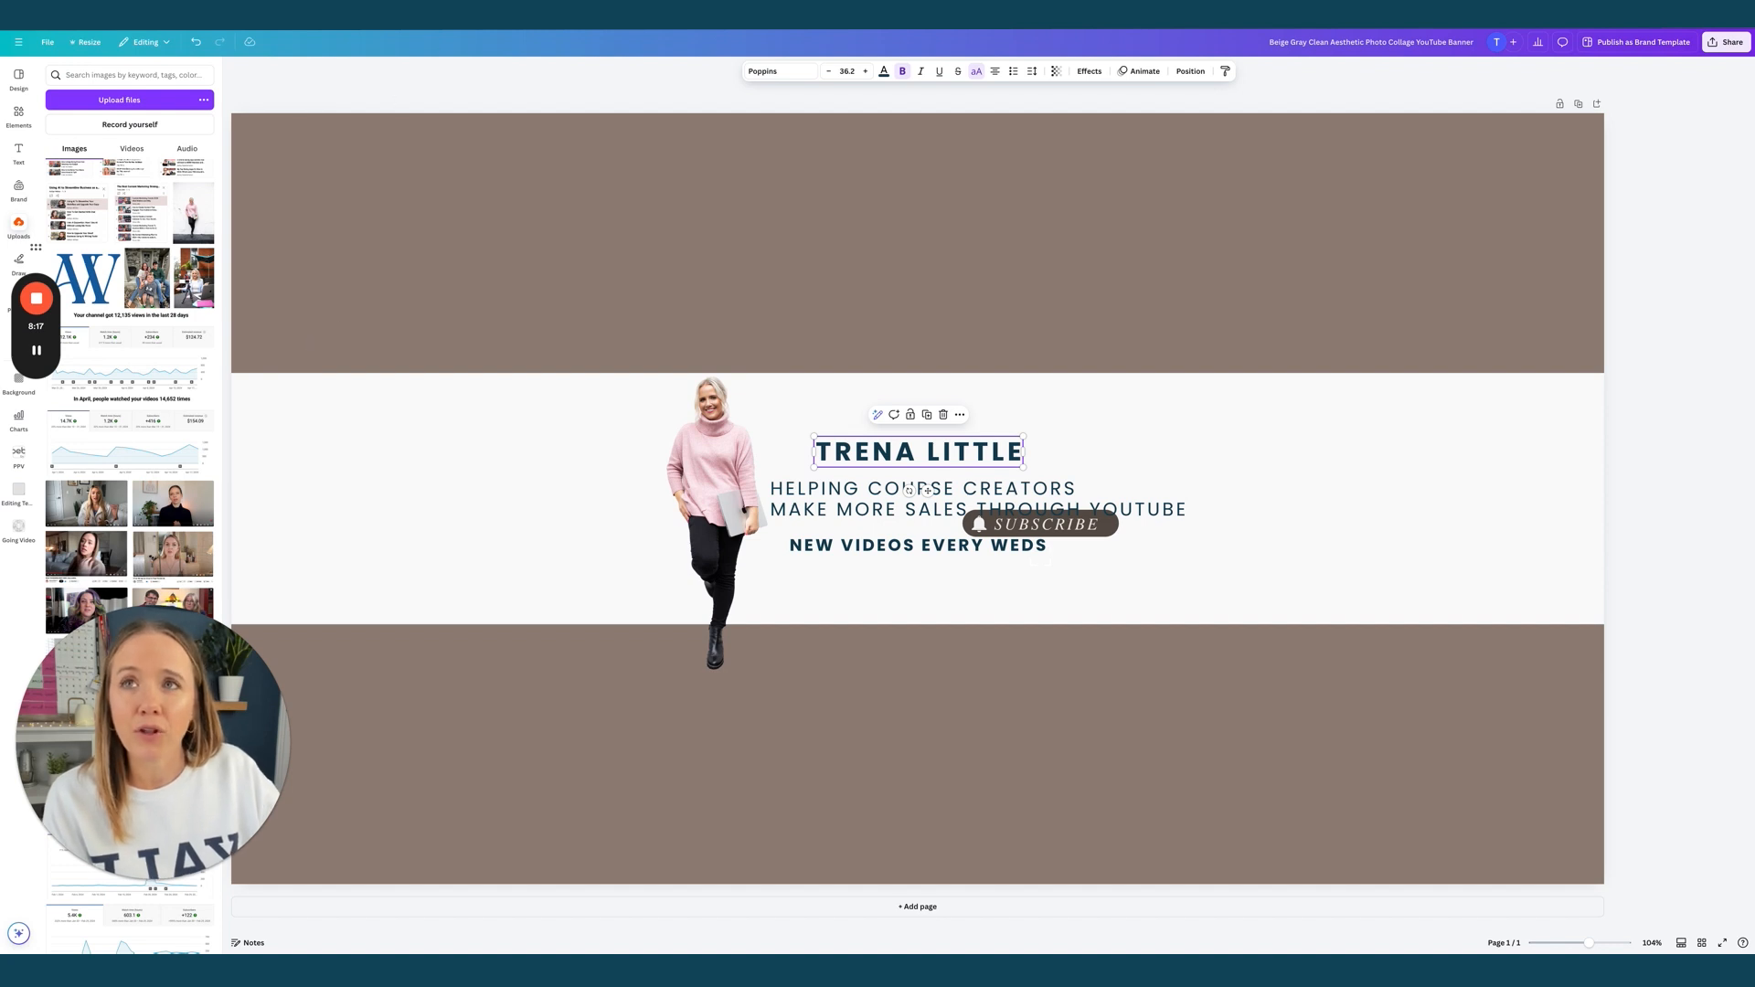
click(675, 16)
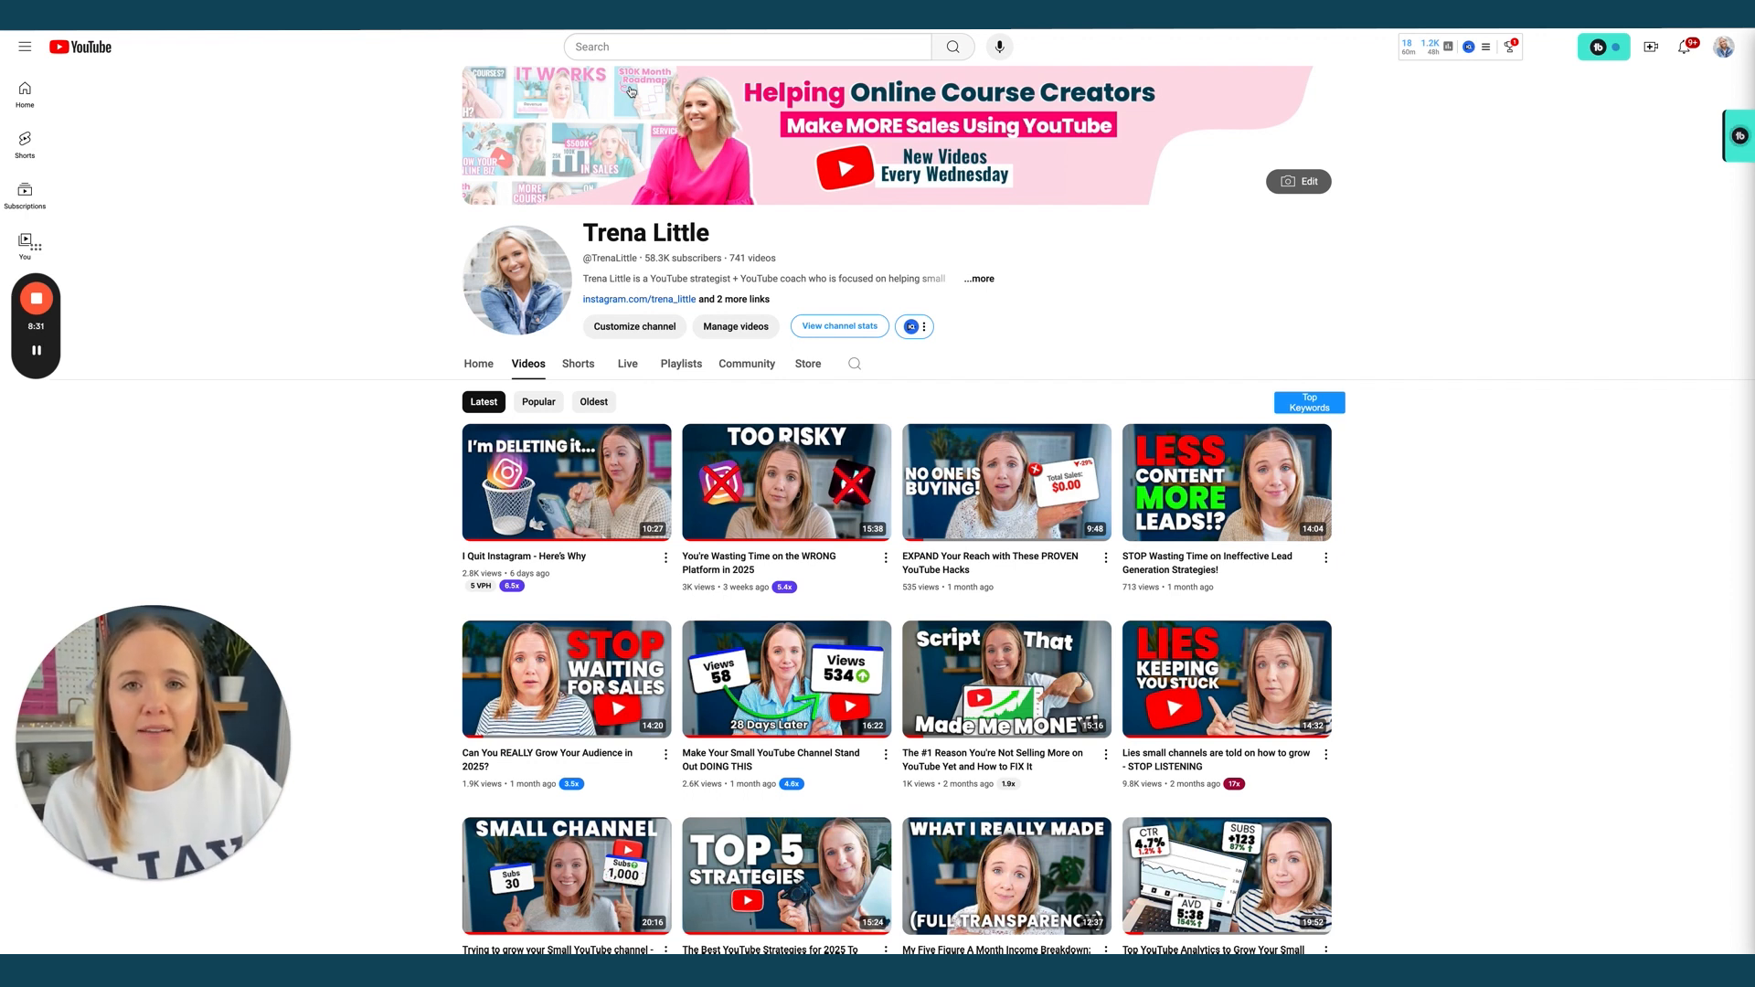
After viewing the channel's pink 'Helping Online Course Creators' banner, return to the Canva editor
click(1117, 15)
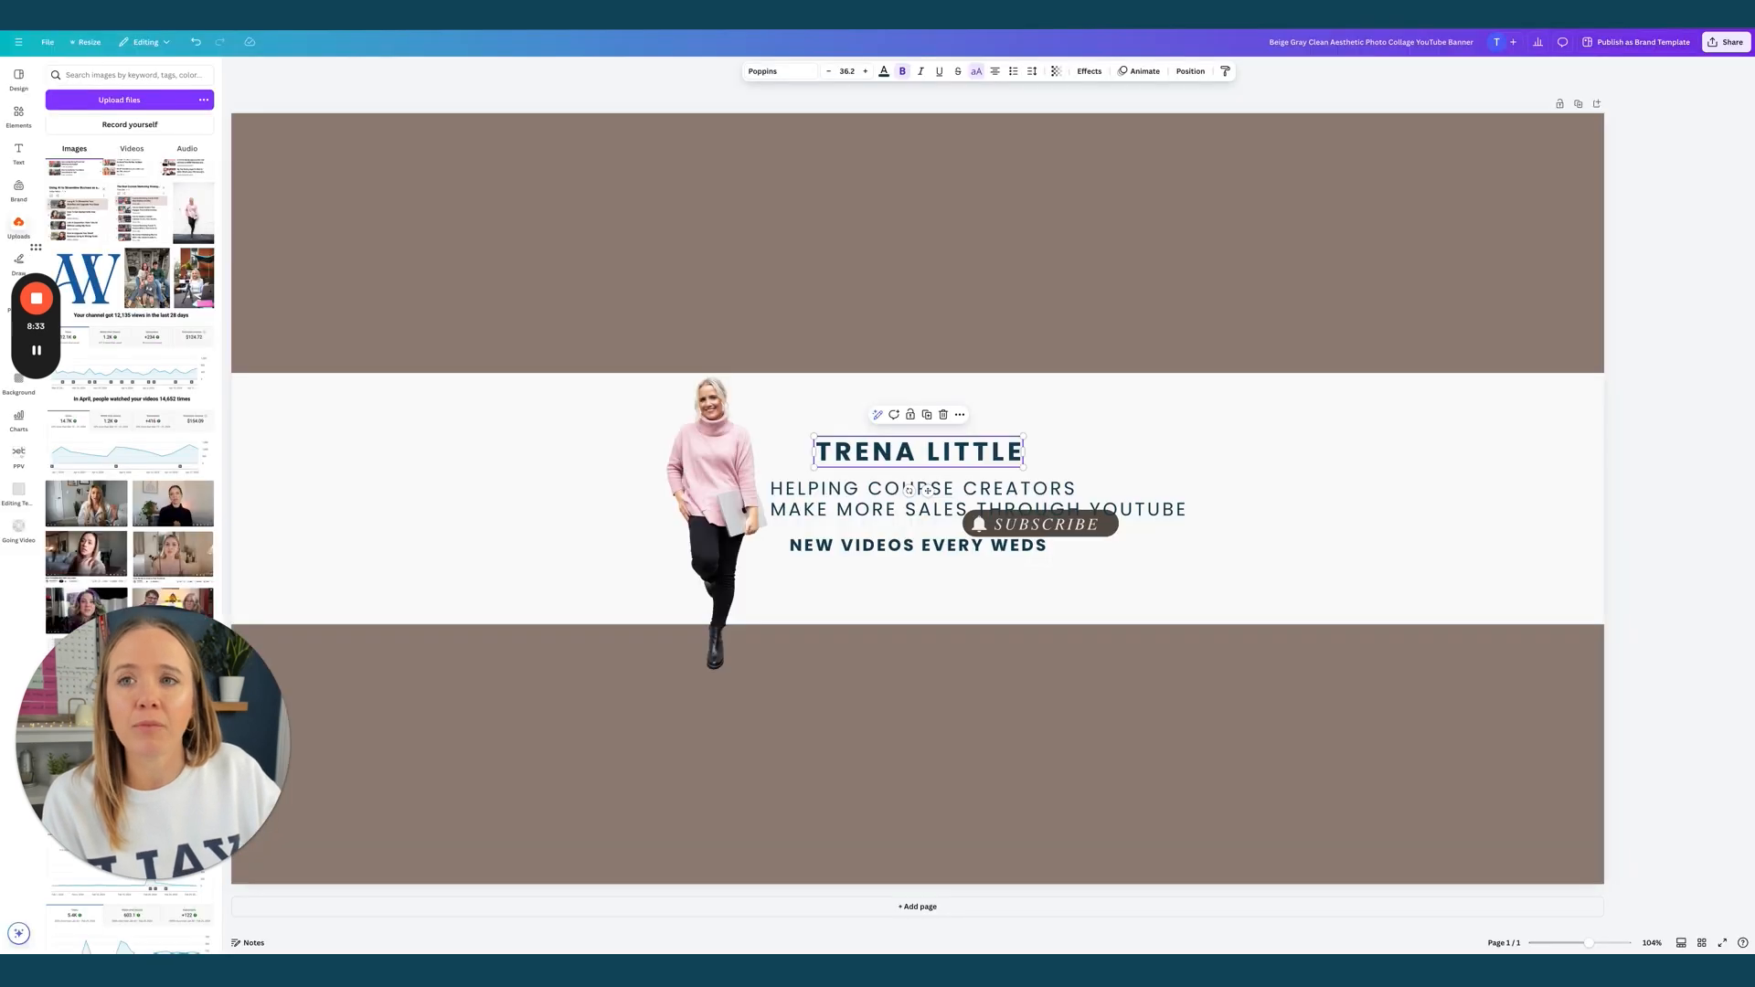
Try peach and dark navy fills on the middle band, then undo back to white
click(499, 437)
click(776, 72)
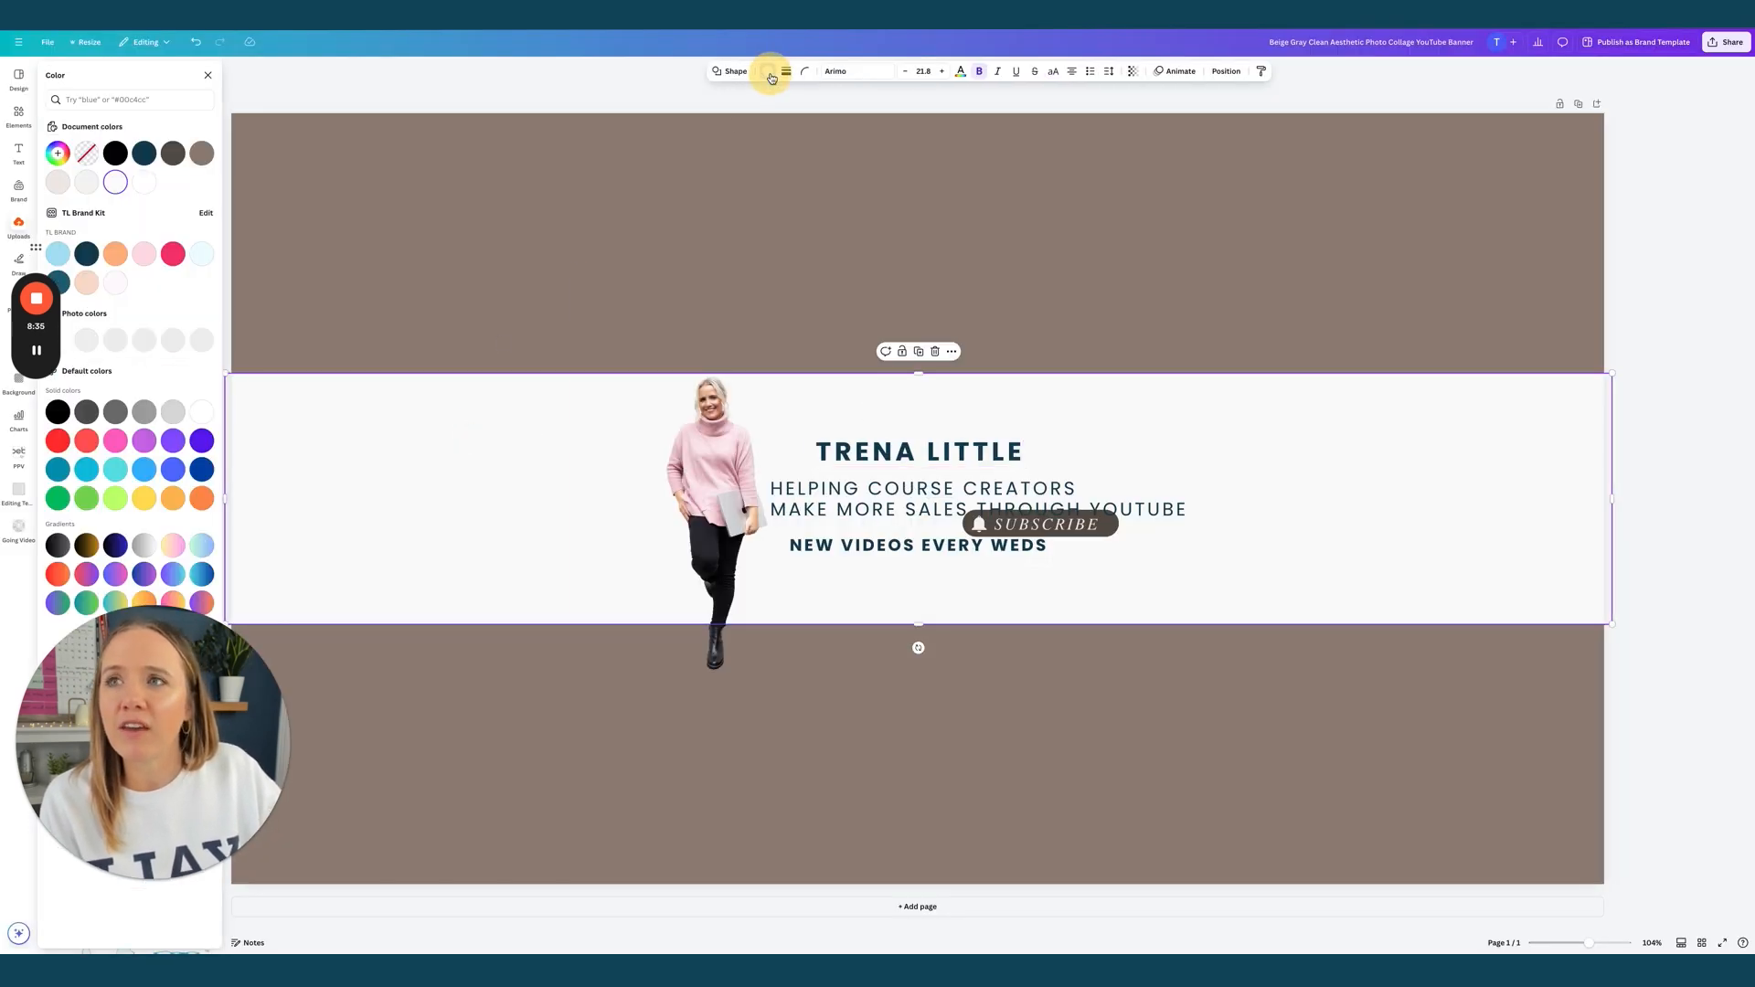
click(86, 284)
click(87, 255)
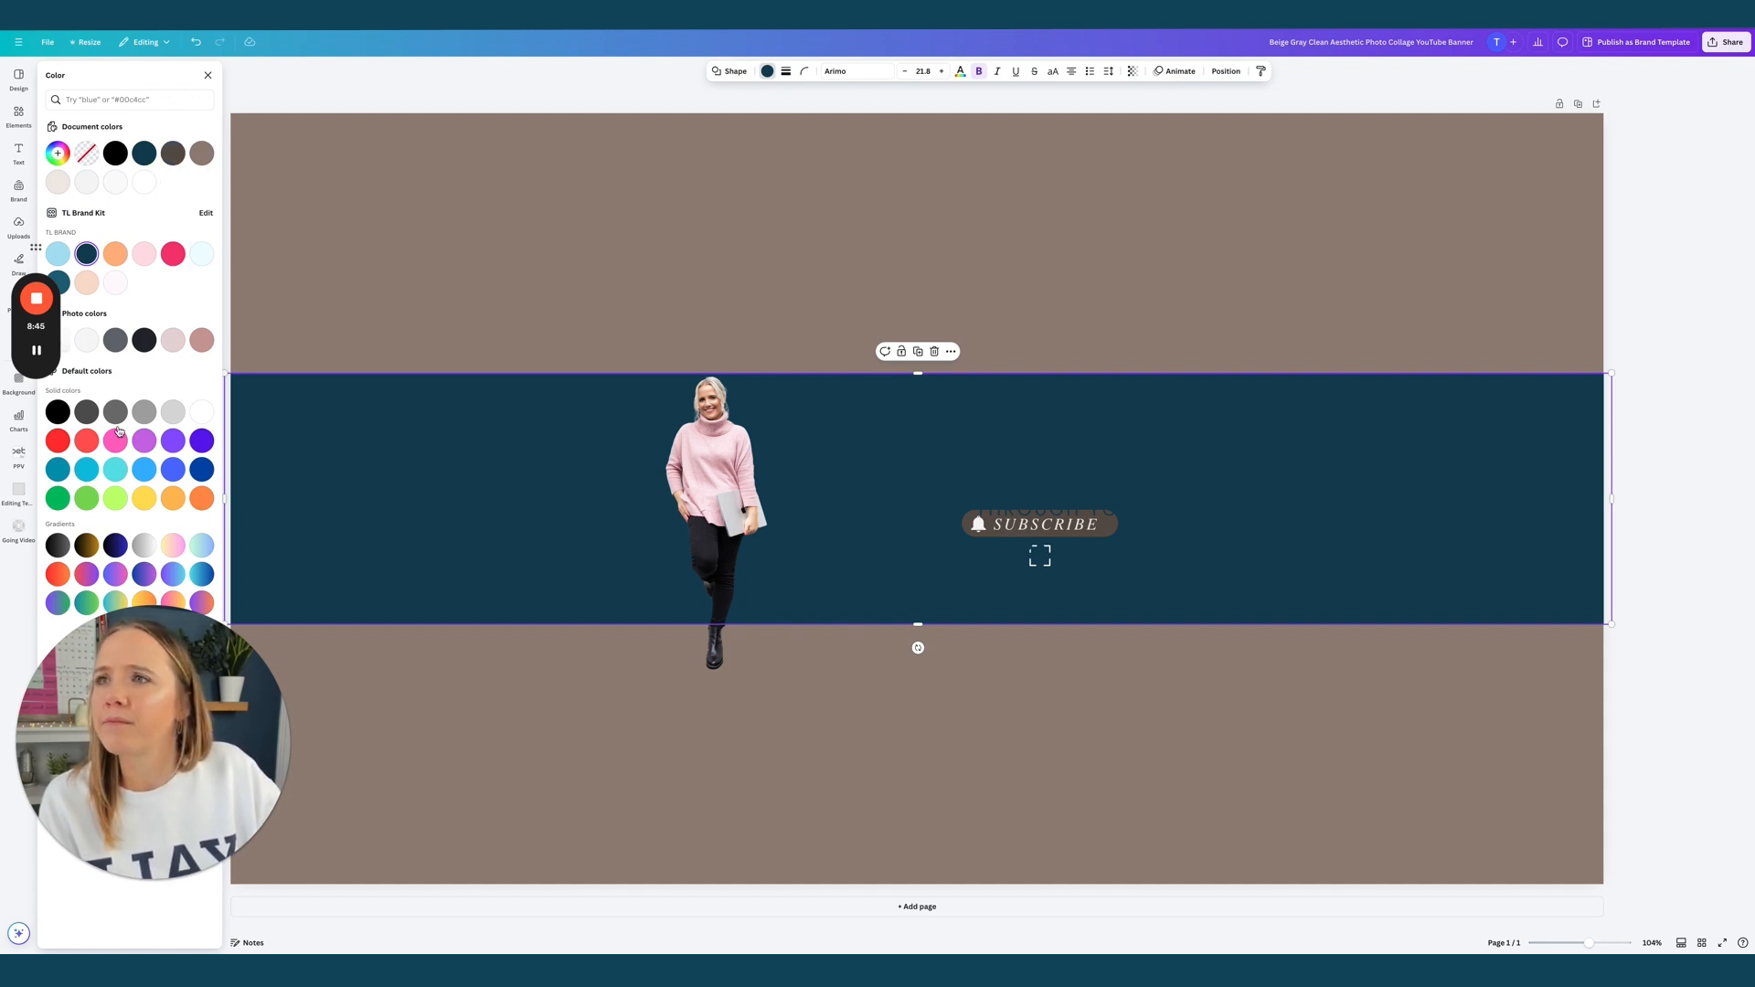
key(super+z)
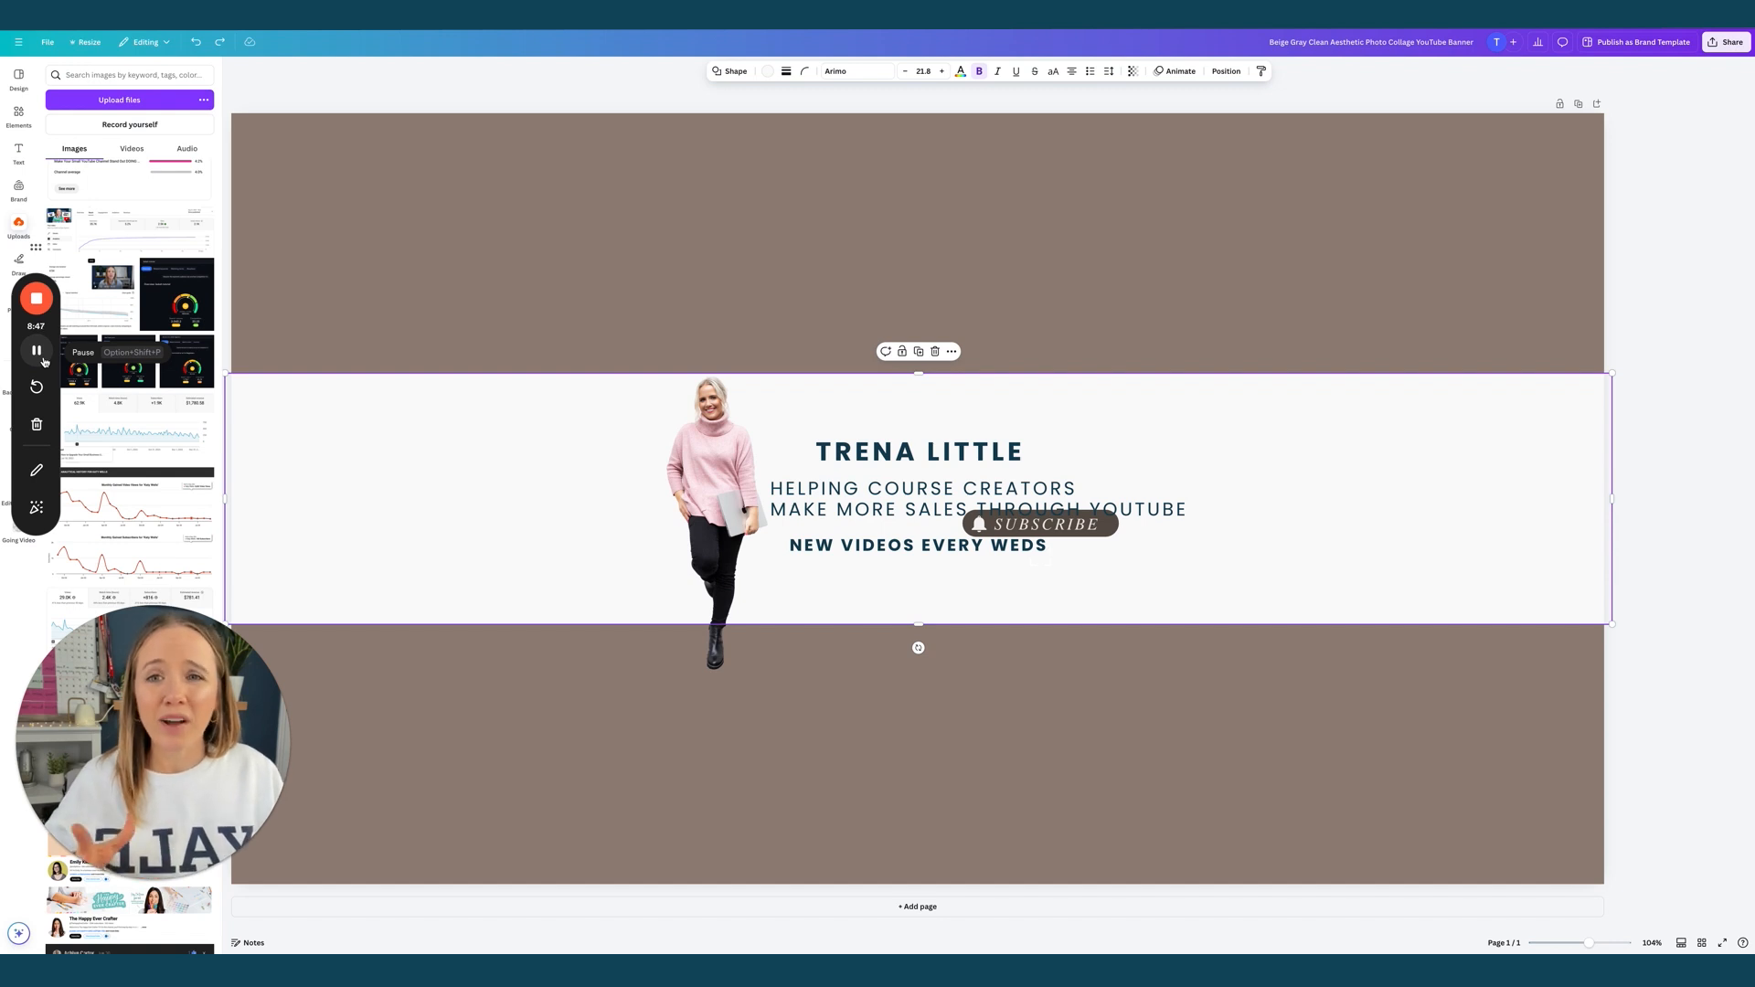
Search Elements for coffee beans photos and drag the coffee-spoons photo onto the banner
click(15, 117)
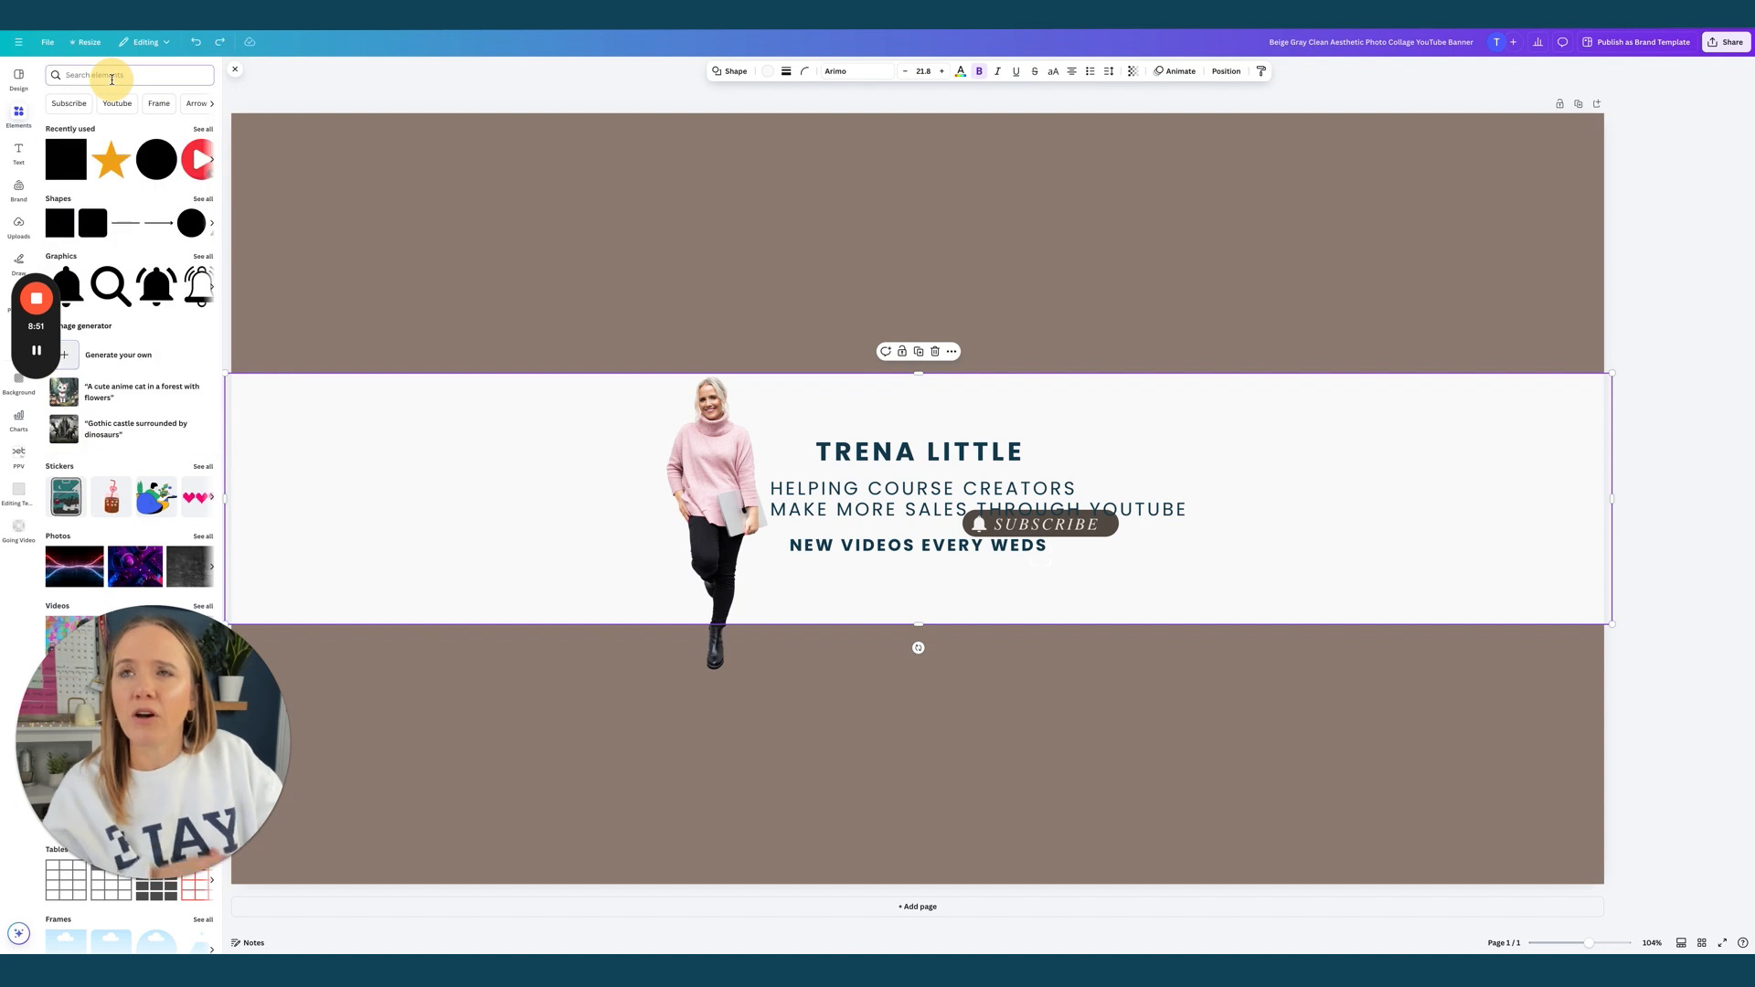
click(112, 75)
text(coffee)
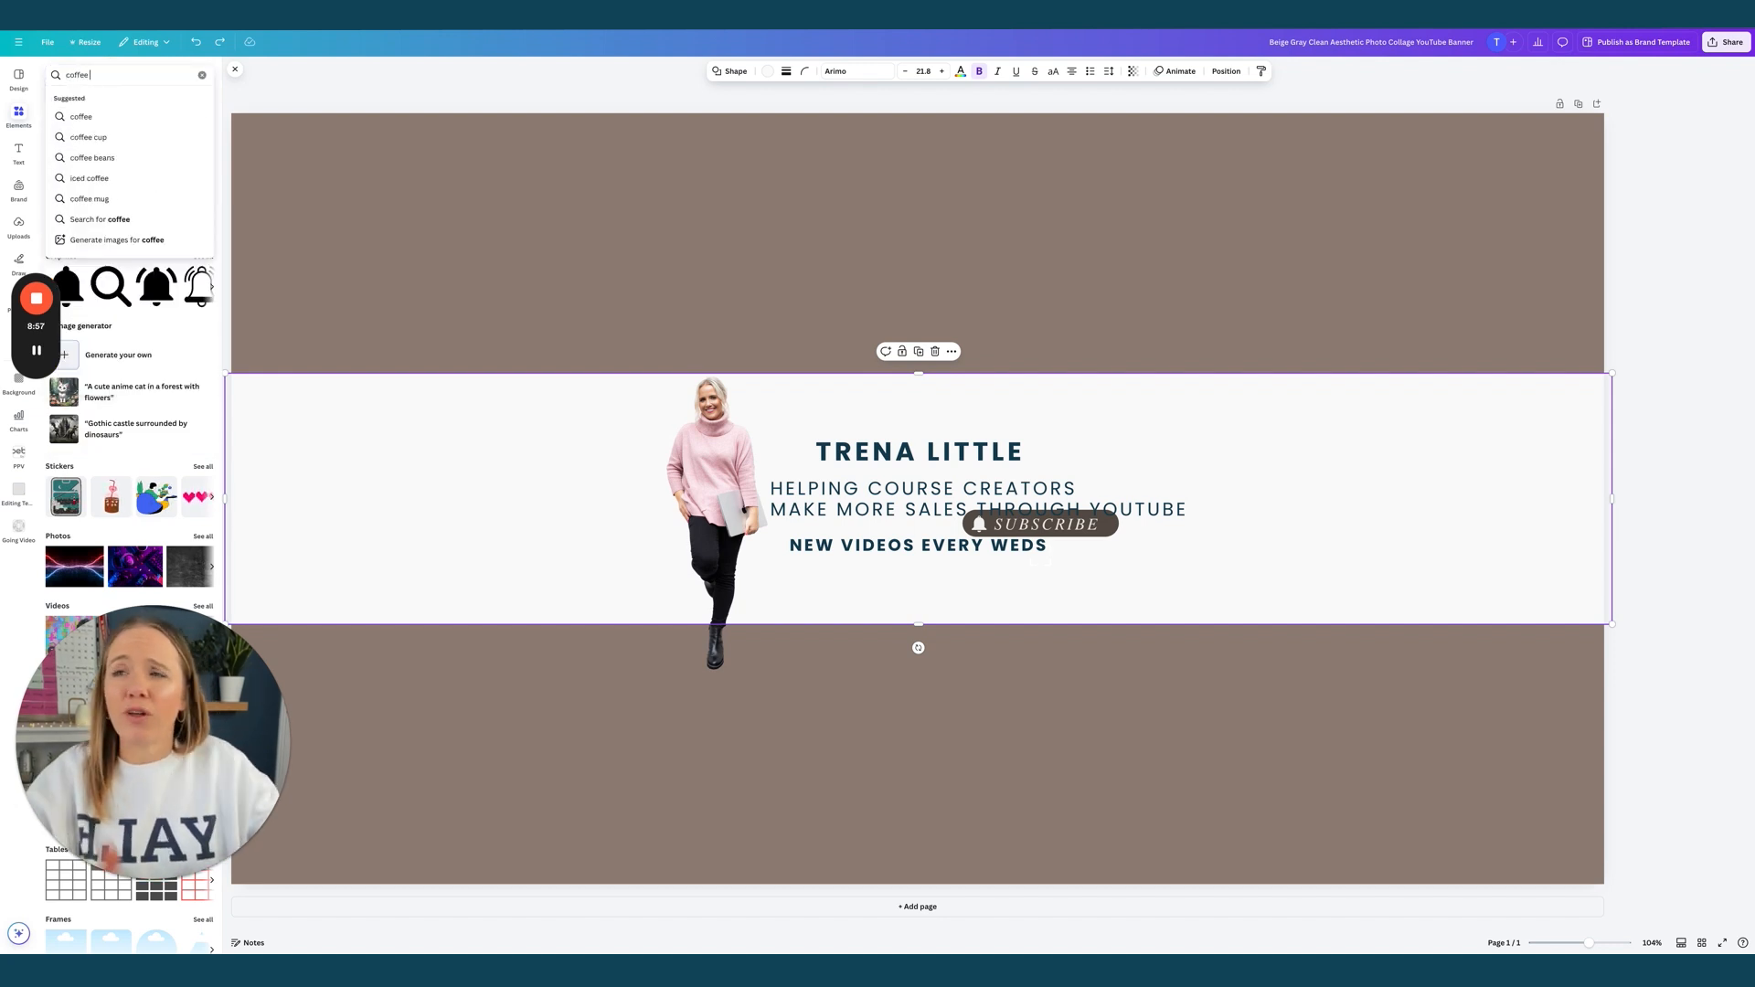
click(92, 161)
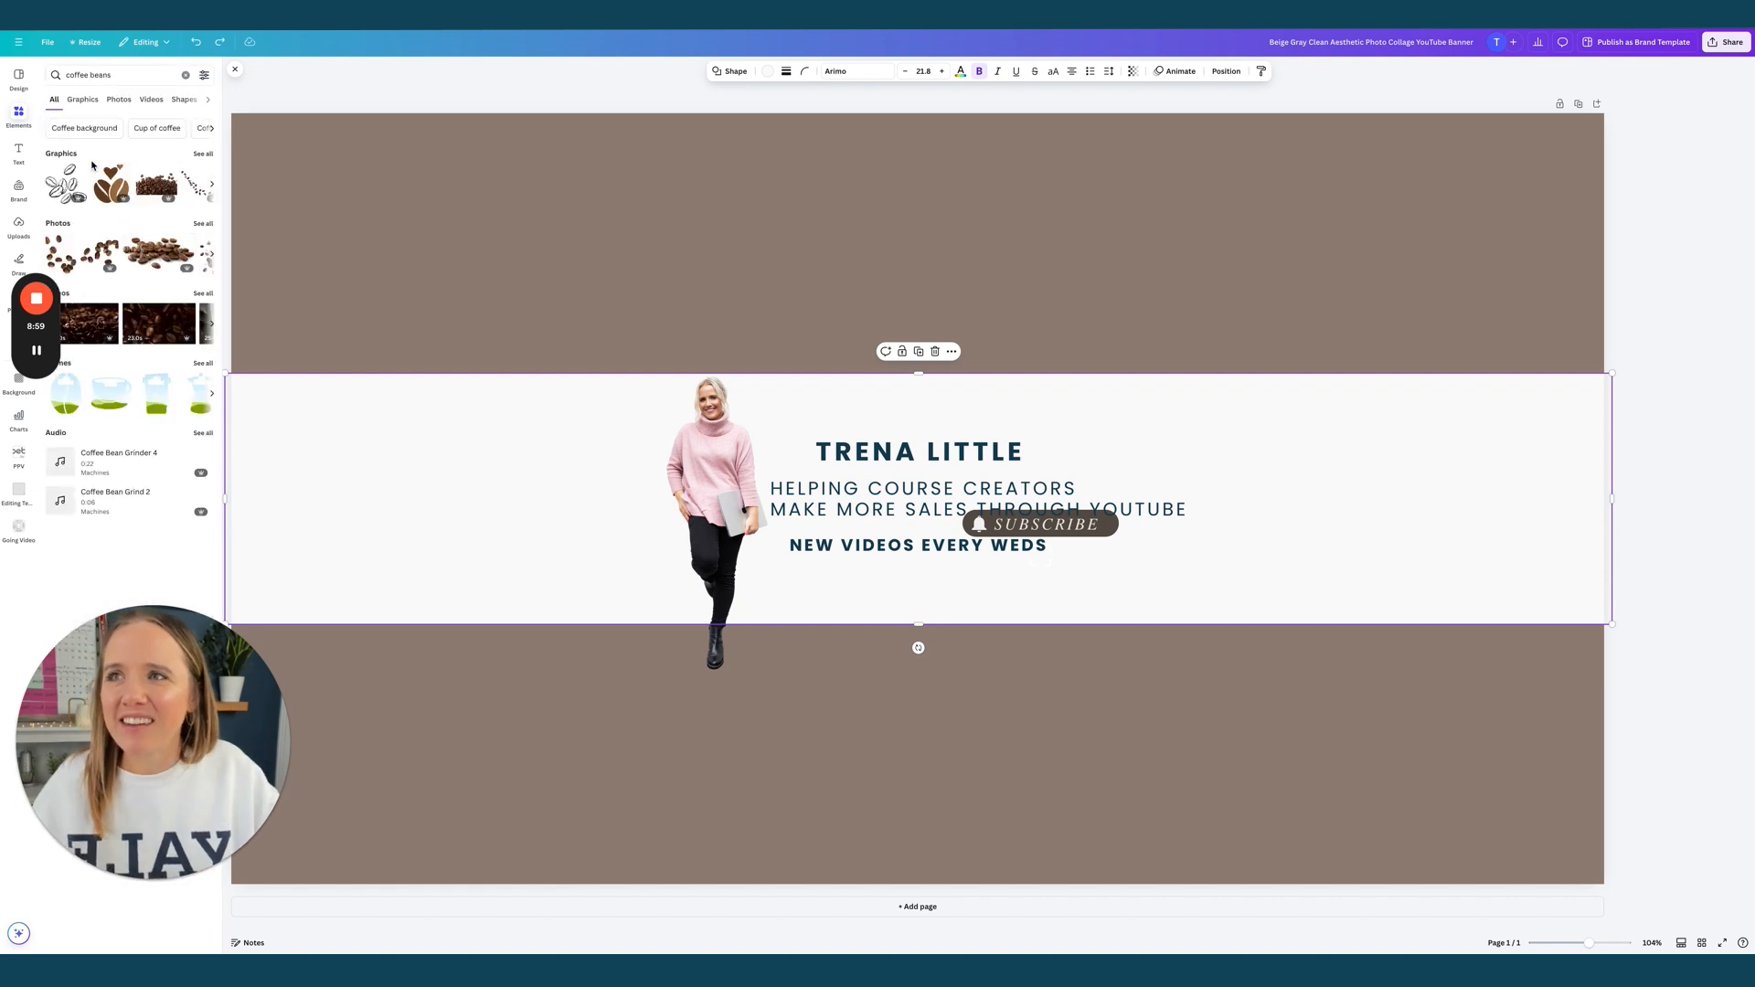
click(119, 99)
scroll(137, 384, down, 5)
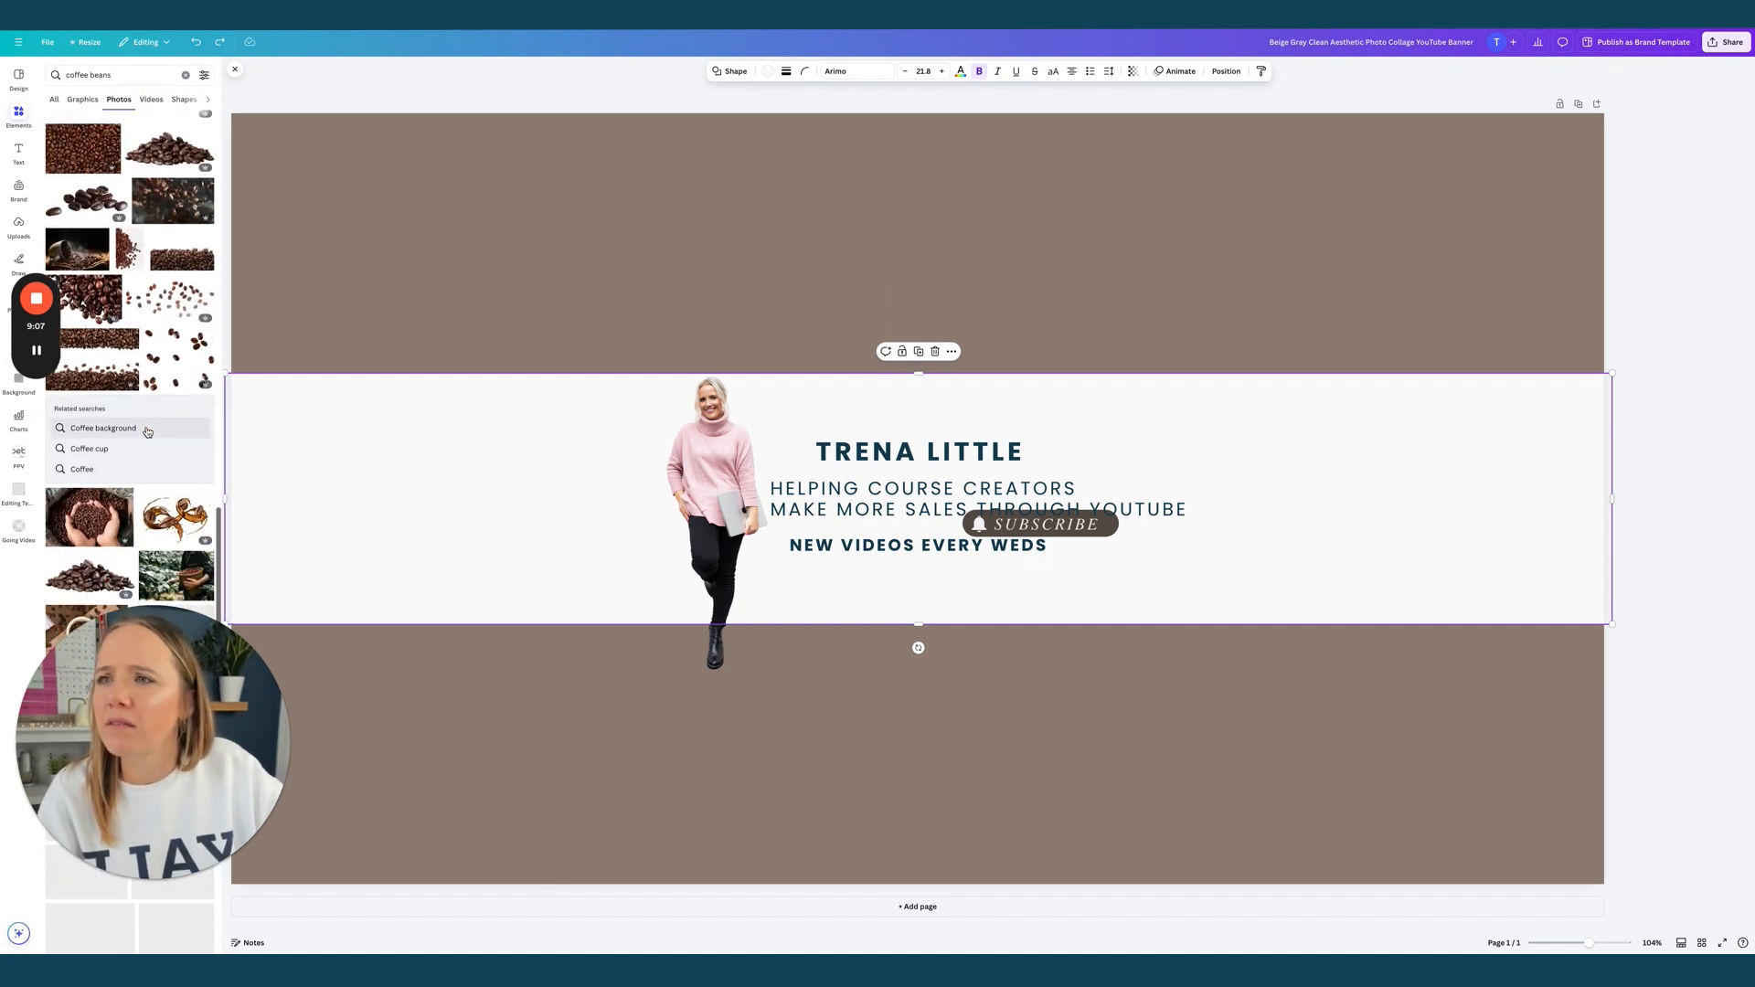
scroll(137, 429, down, 4)
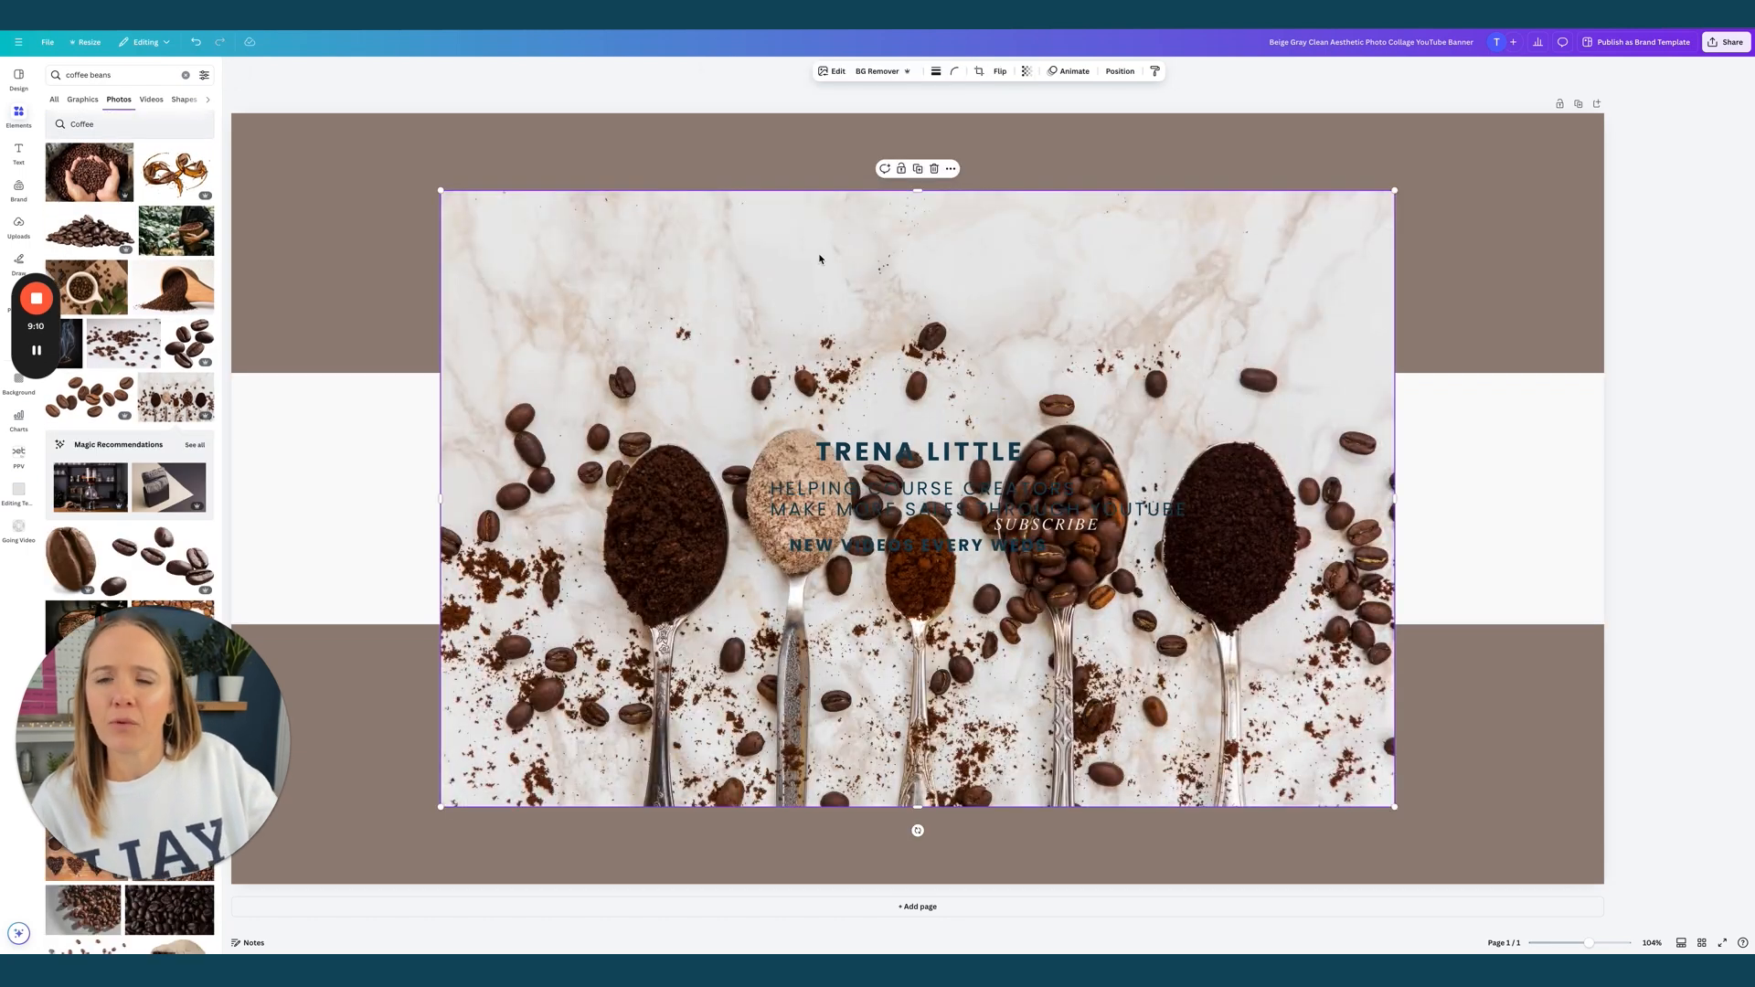
drag(816, 256, 612, 171)
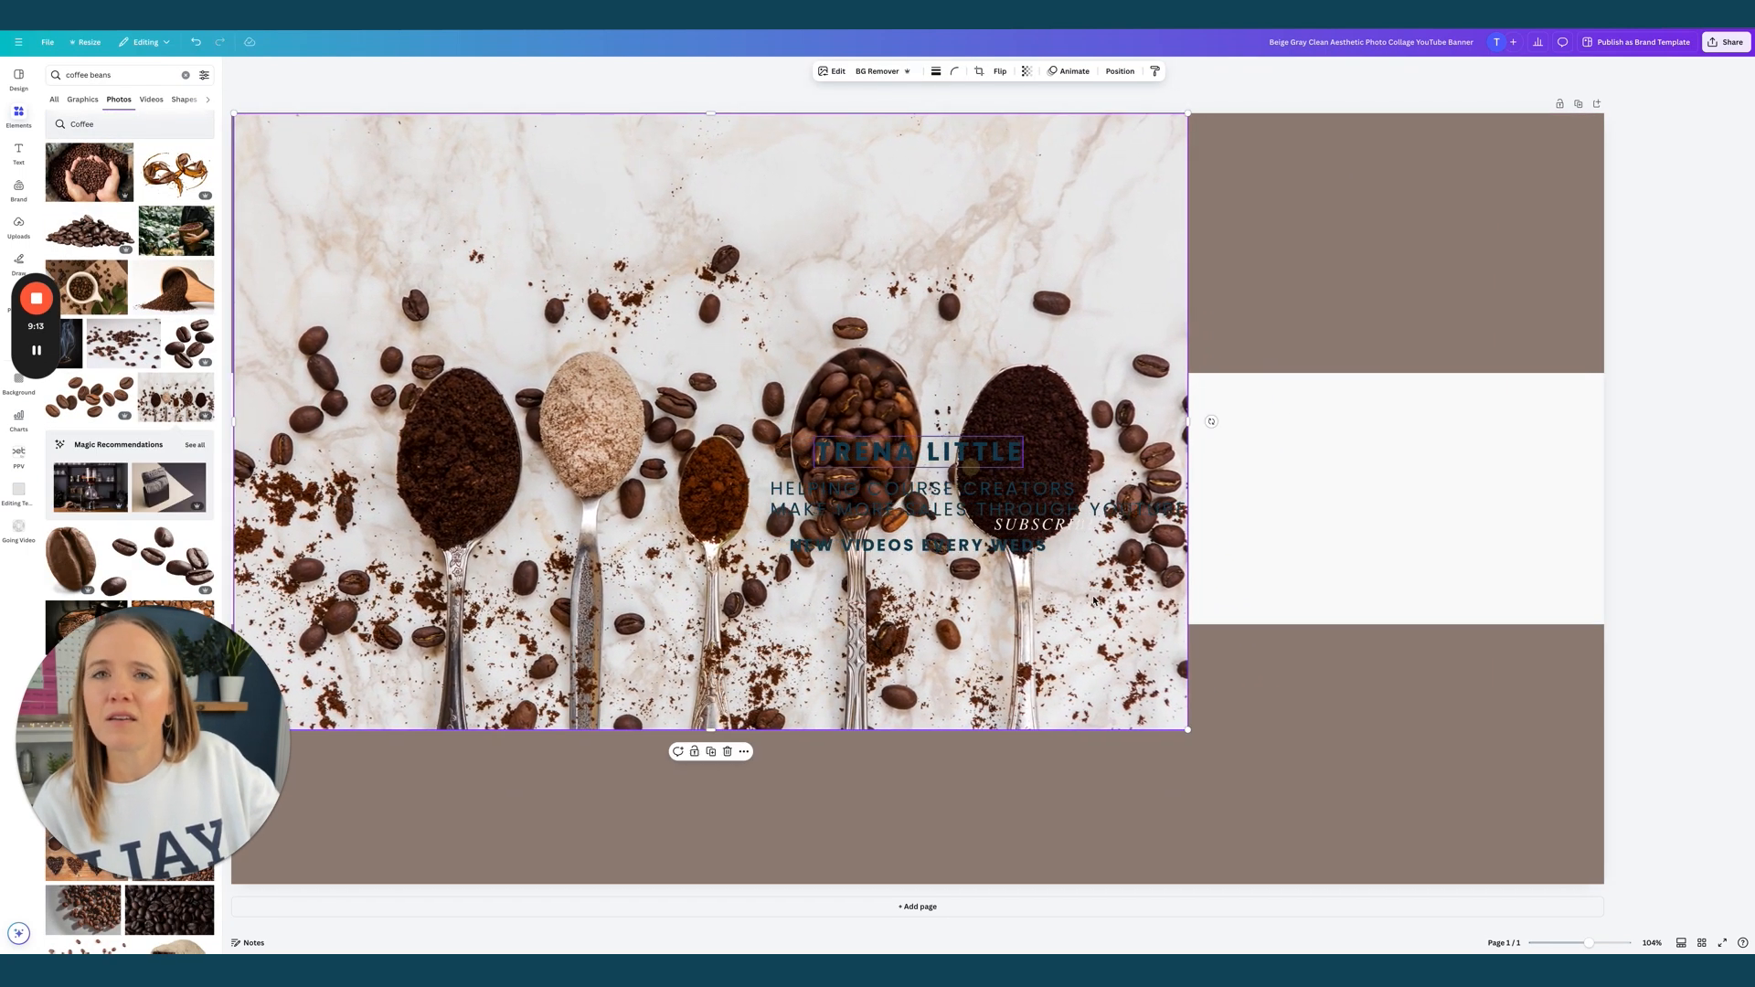
Enlarge the coffee photo to fill the banner and send it to the back
drag(1188, 729, 1602, 850)
drag(1326, 215, 1324, 161)
click(1324, 160)
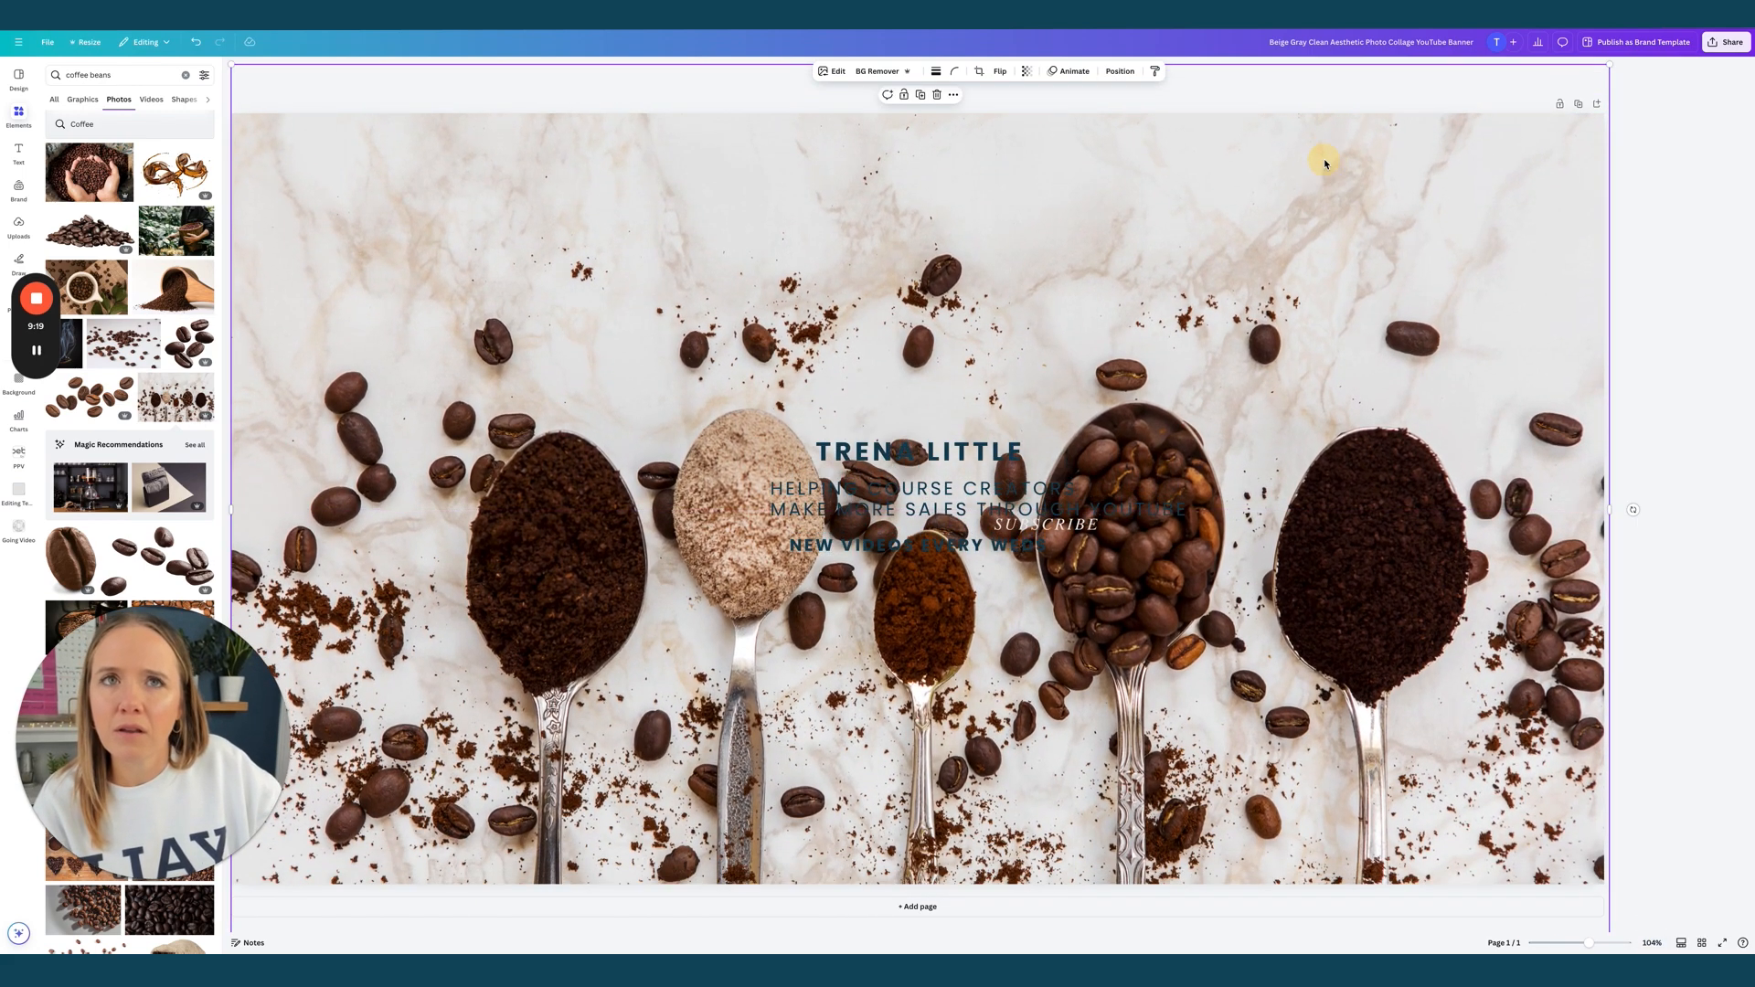
click(1119, 70)
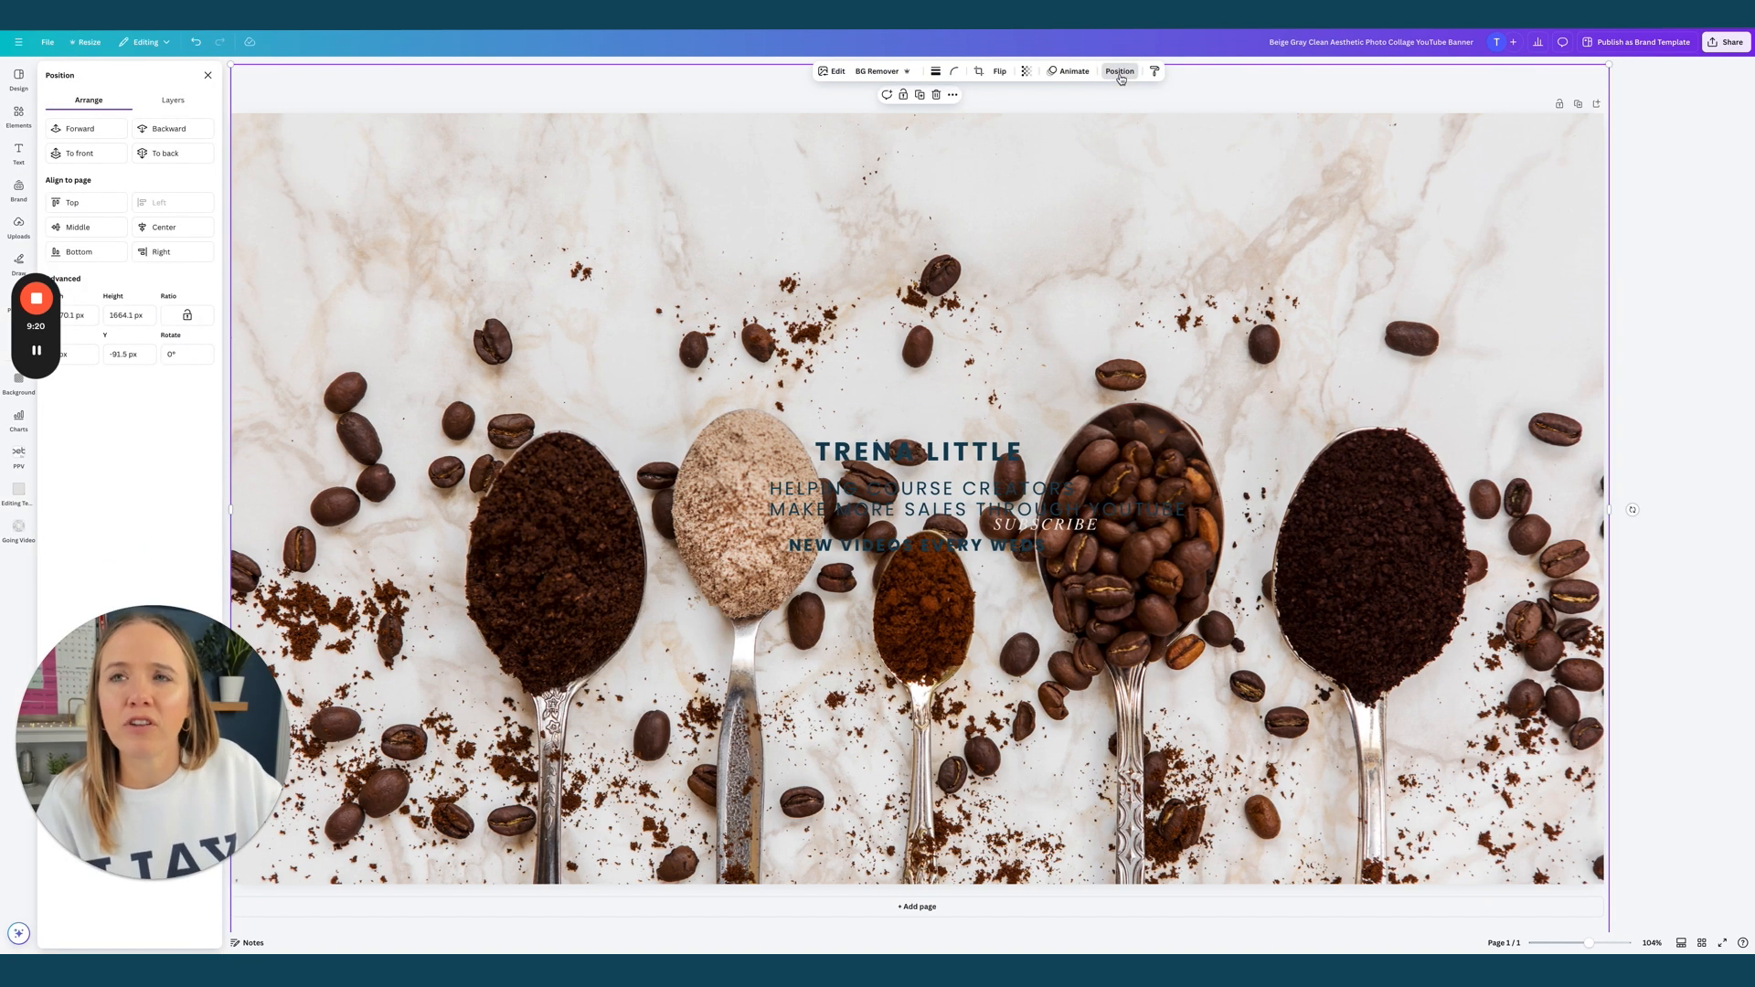
click(173, 155)
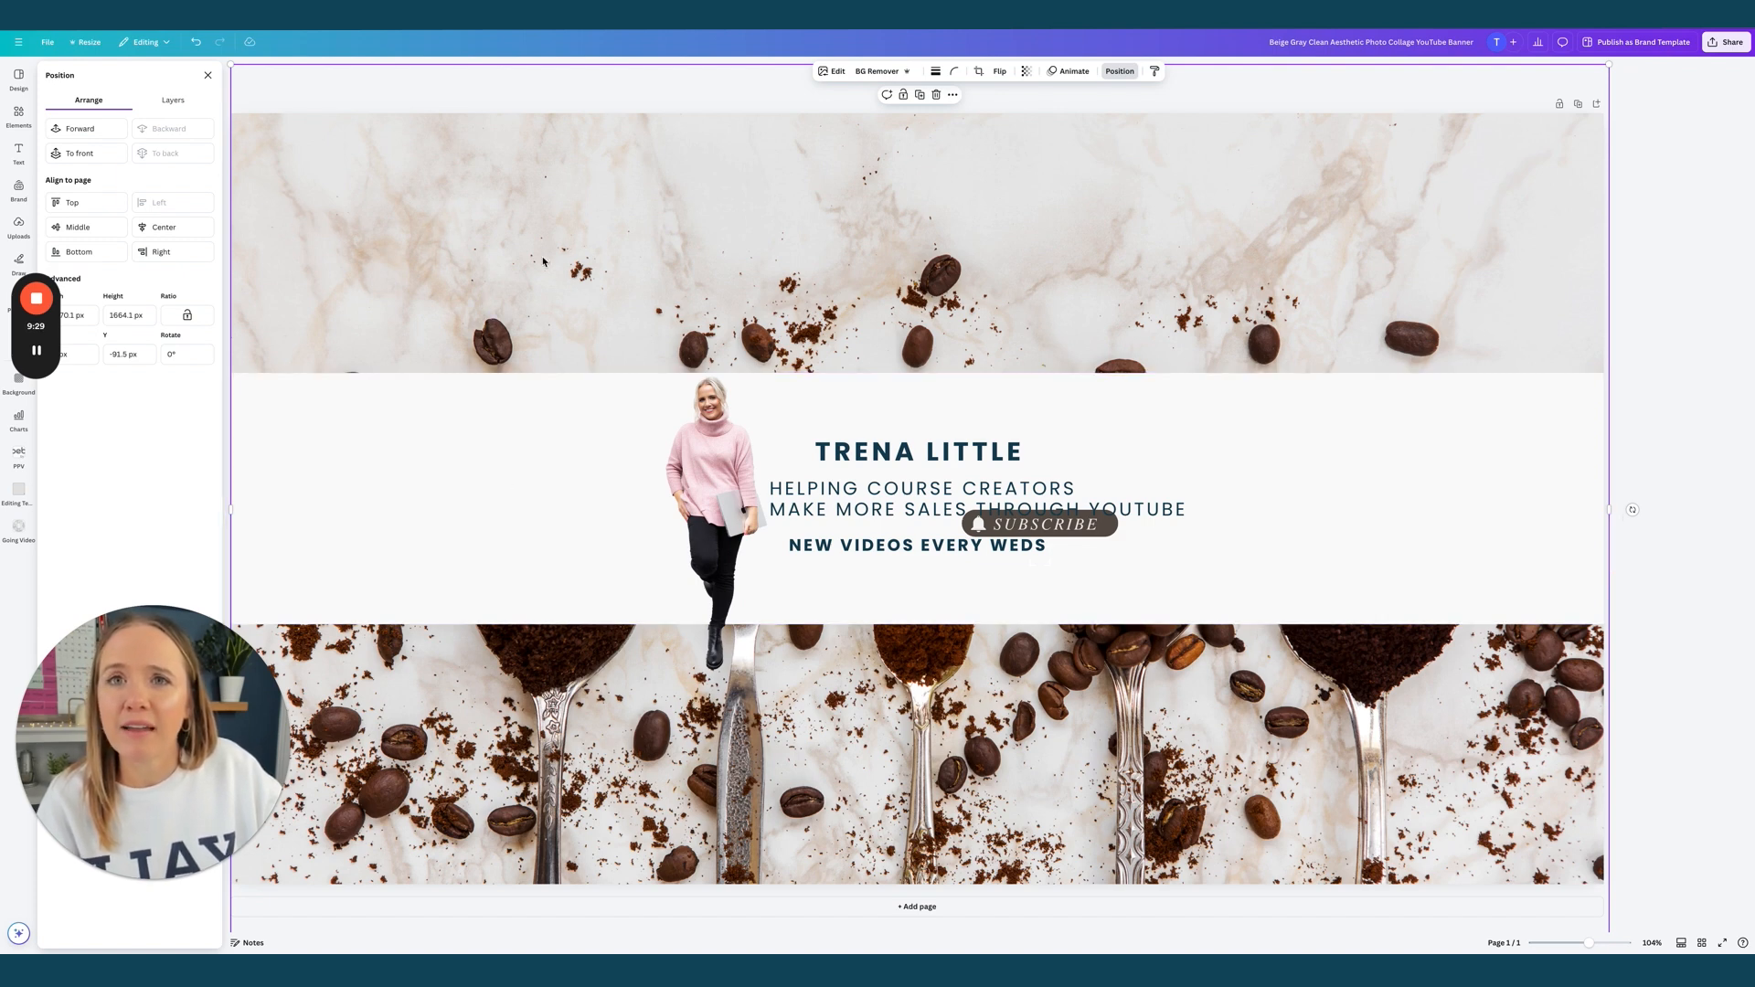
Bring the white band to the front and stretch it over the entire banner
click(489, 509)
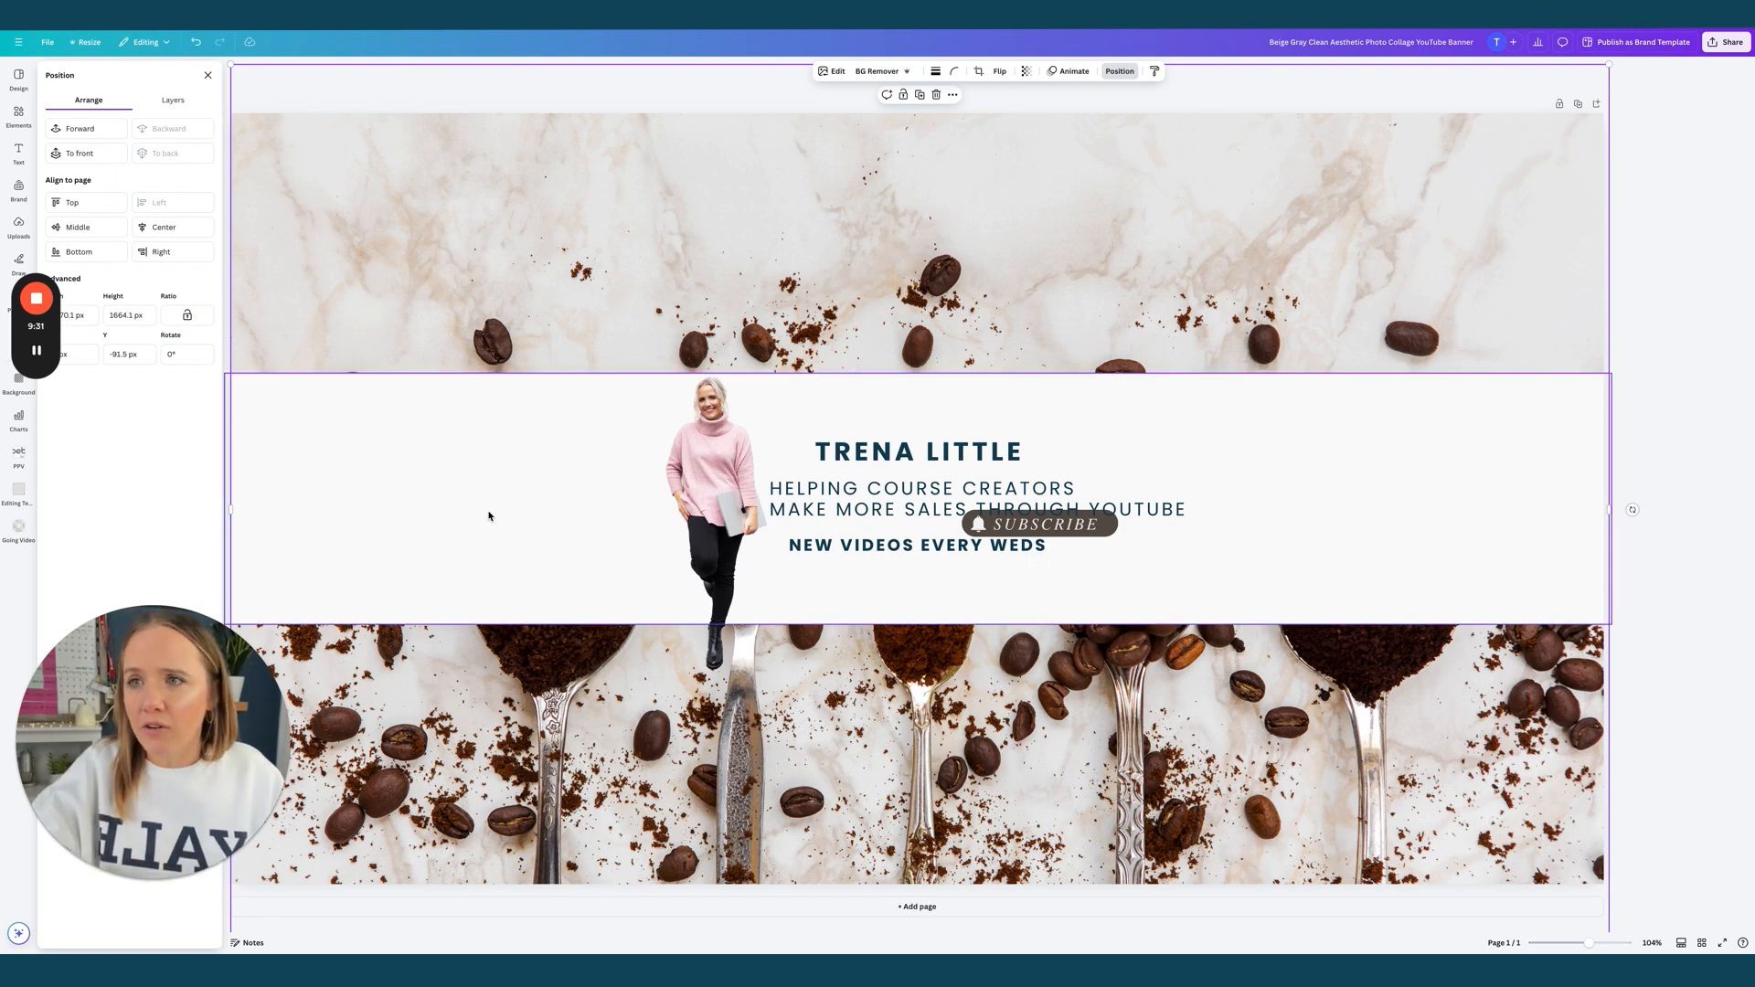
key(ctrl+alt+bracketright)
drag(489, 518, 486, 243)
drag(926, 365, 925, 899)
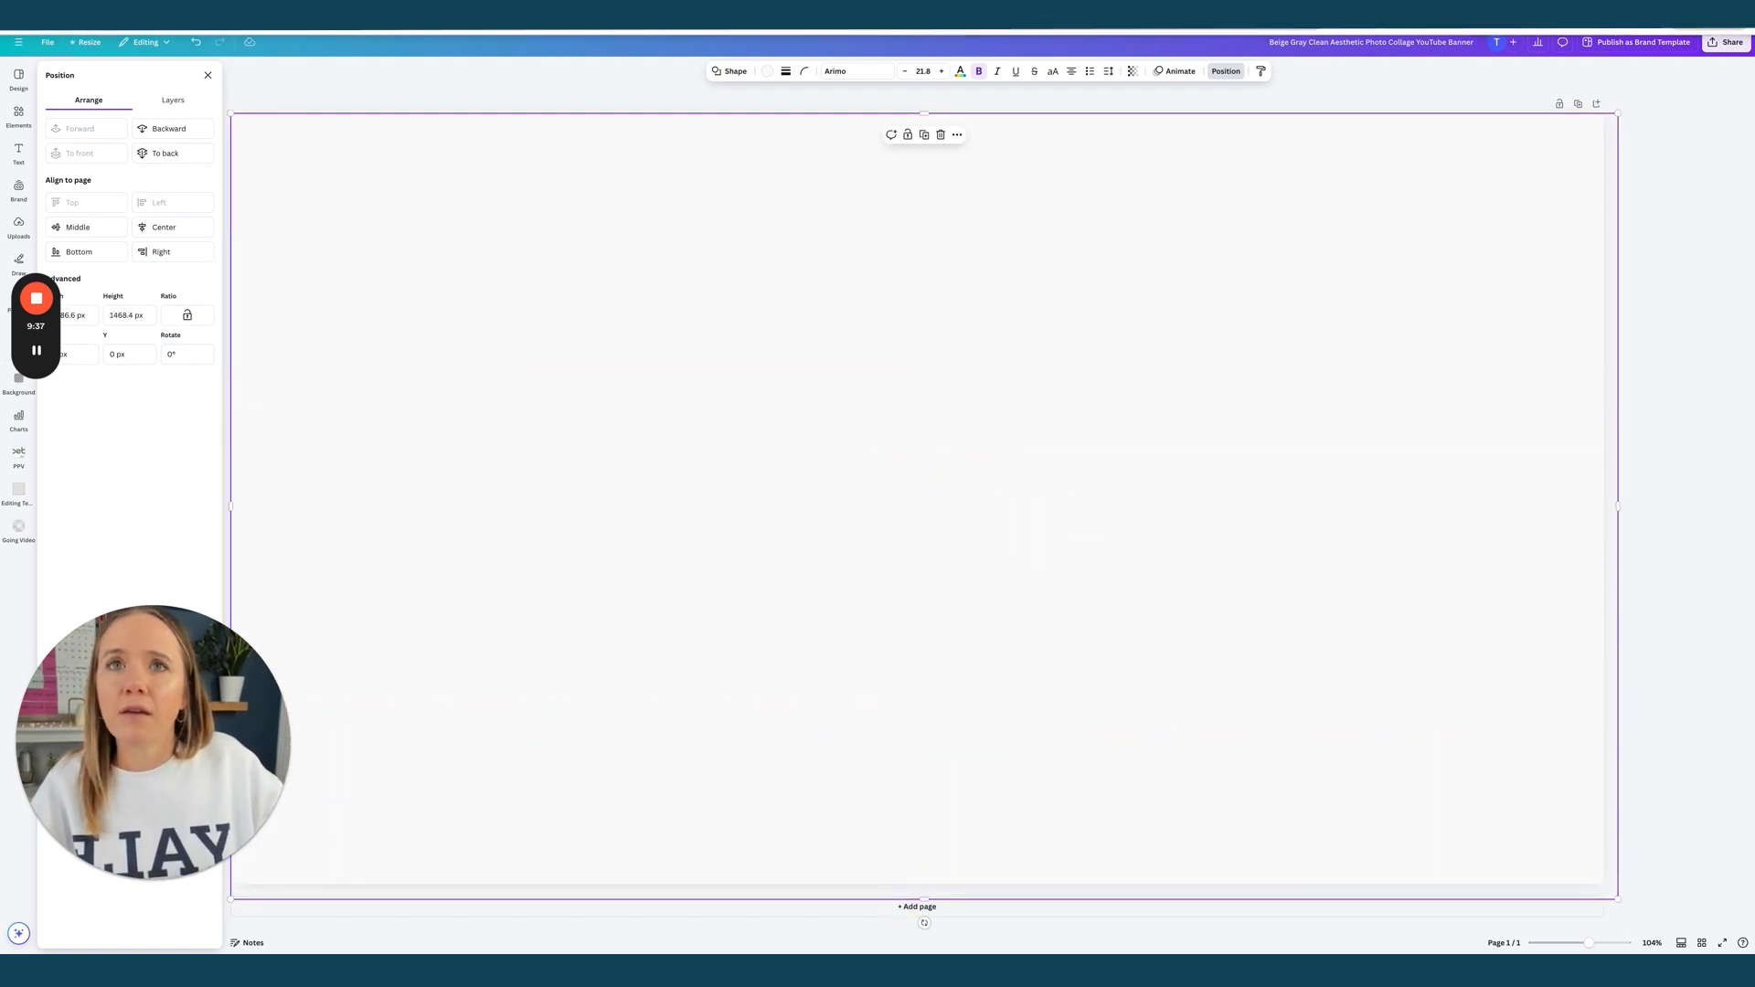
Send the full-banner cover backward behind the schedule line, tagline, name and creator photo
click(172, 138)
click(172, 137)
click(172, 137)
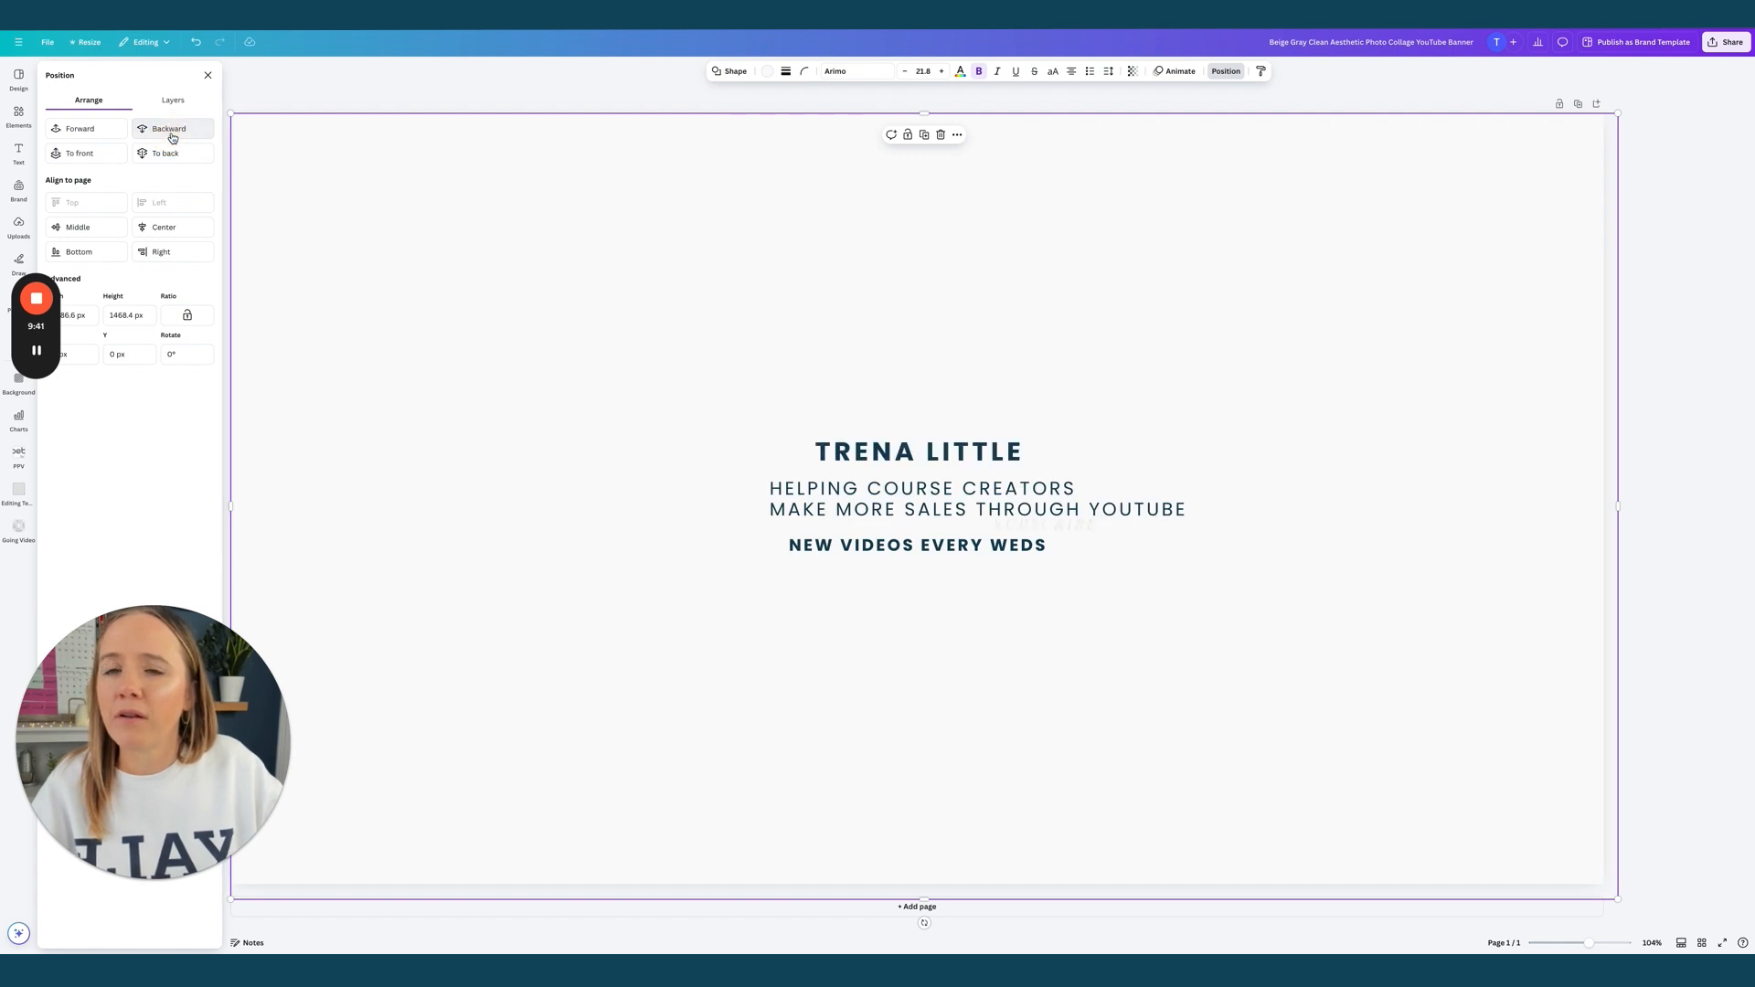
click(171, 137)
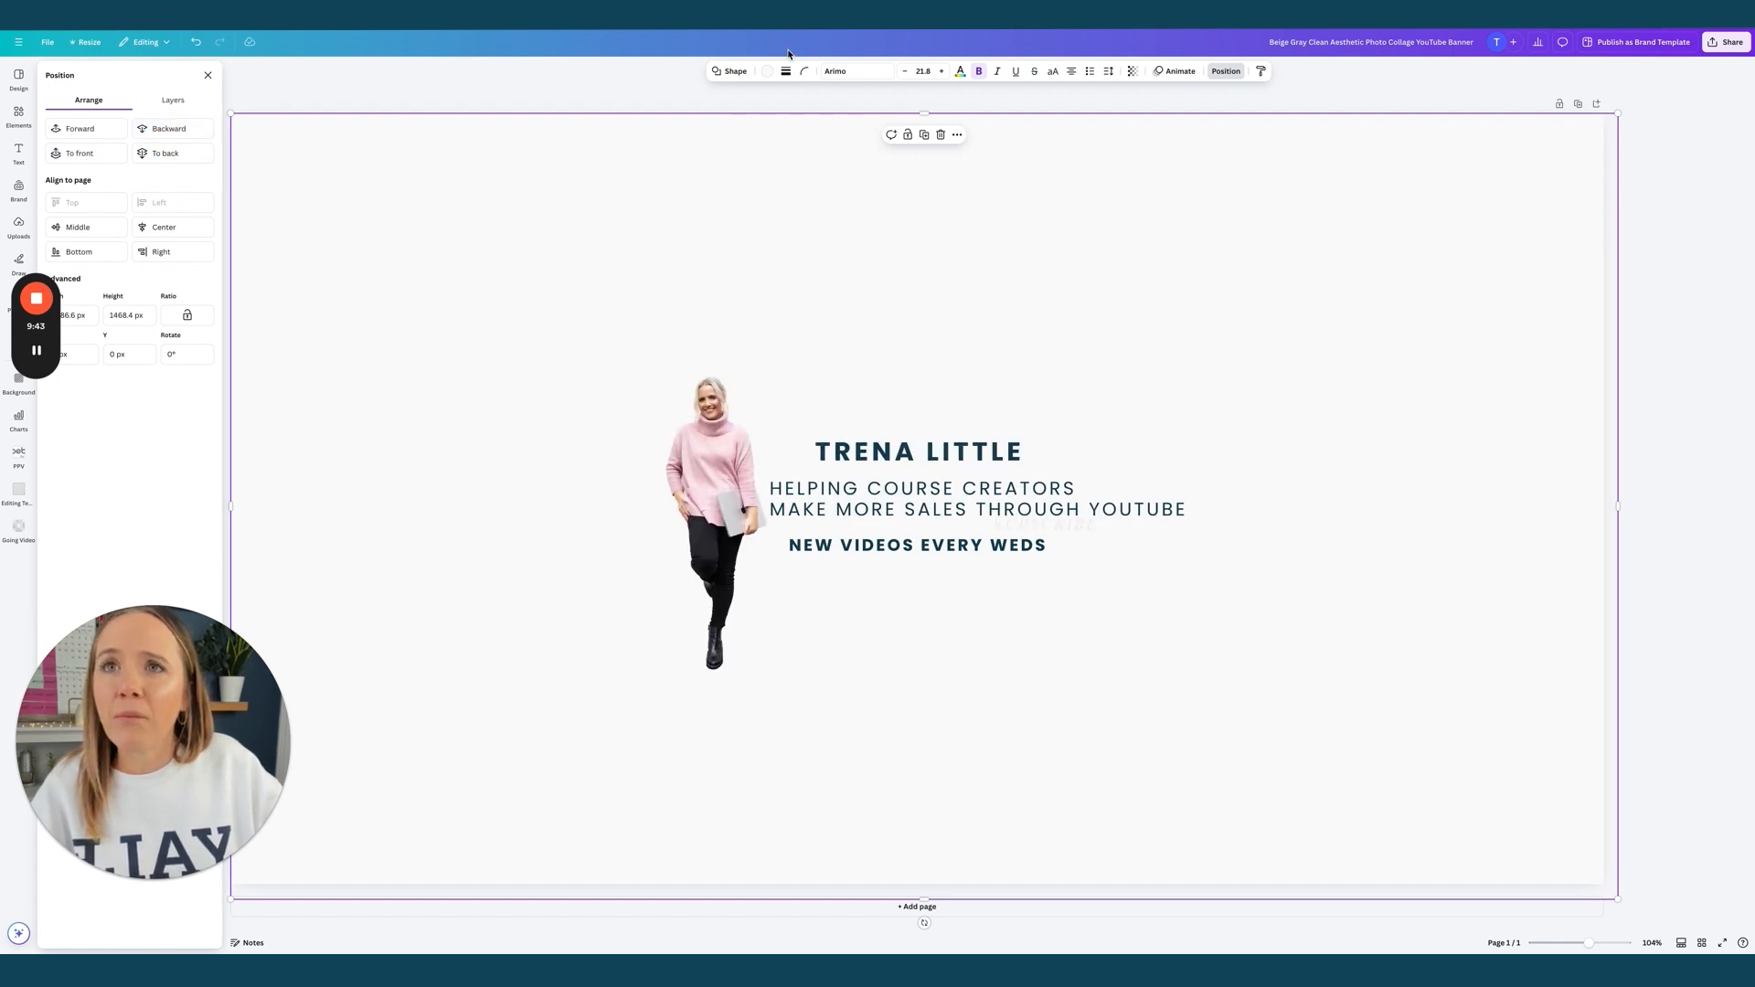
Colour the cover mauve-brown and lower its transparency so the coffee photo shows
click(767, 71)
click(201, 152)
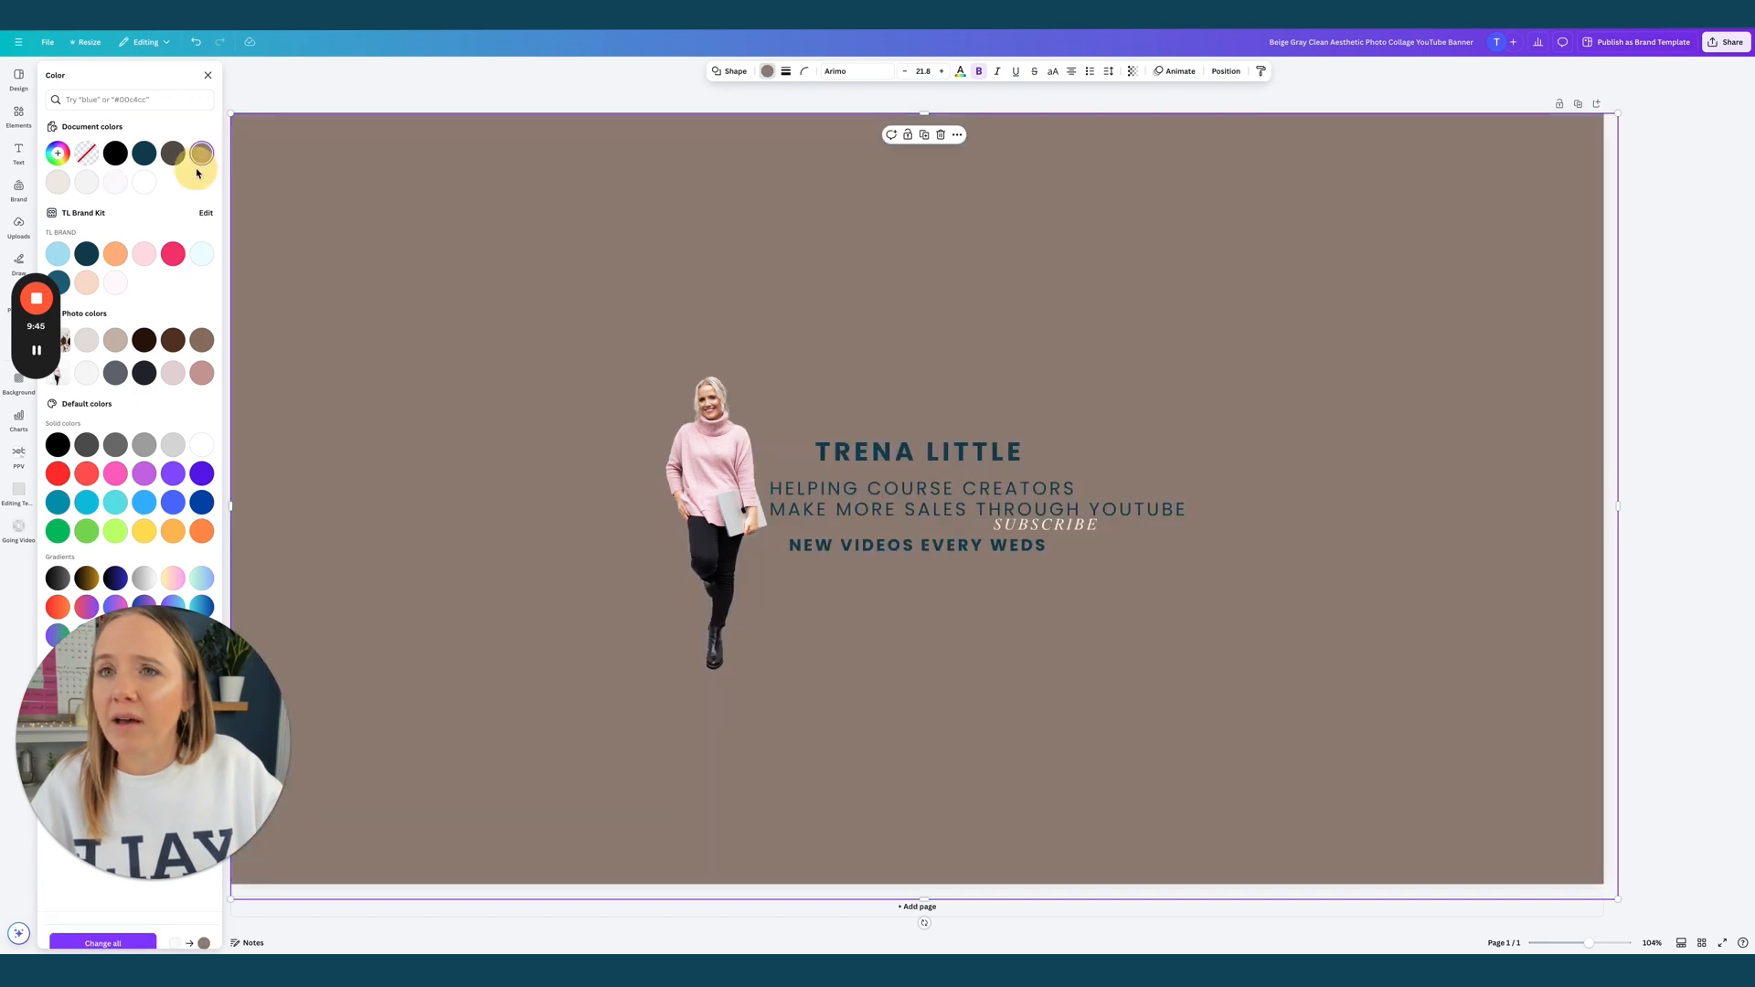
click(1133, 71)
drag(1165, 117, 1143, 115)
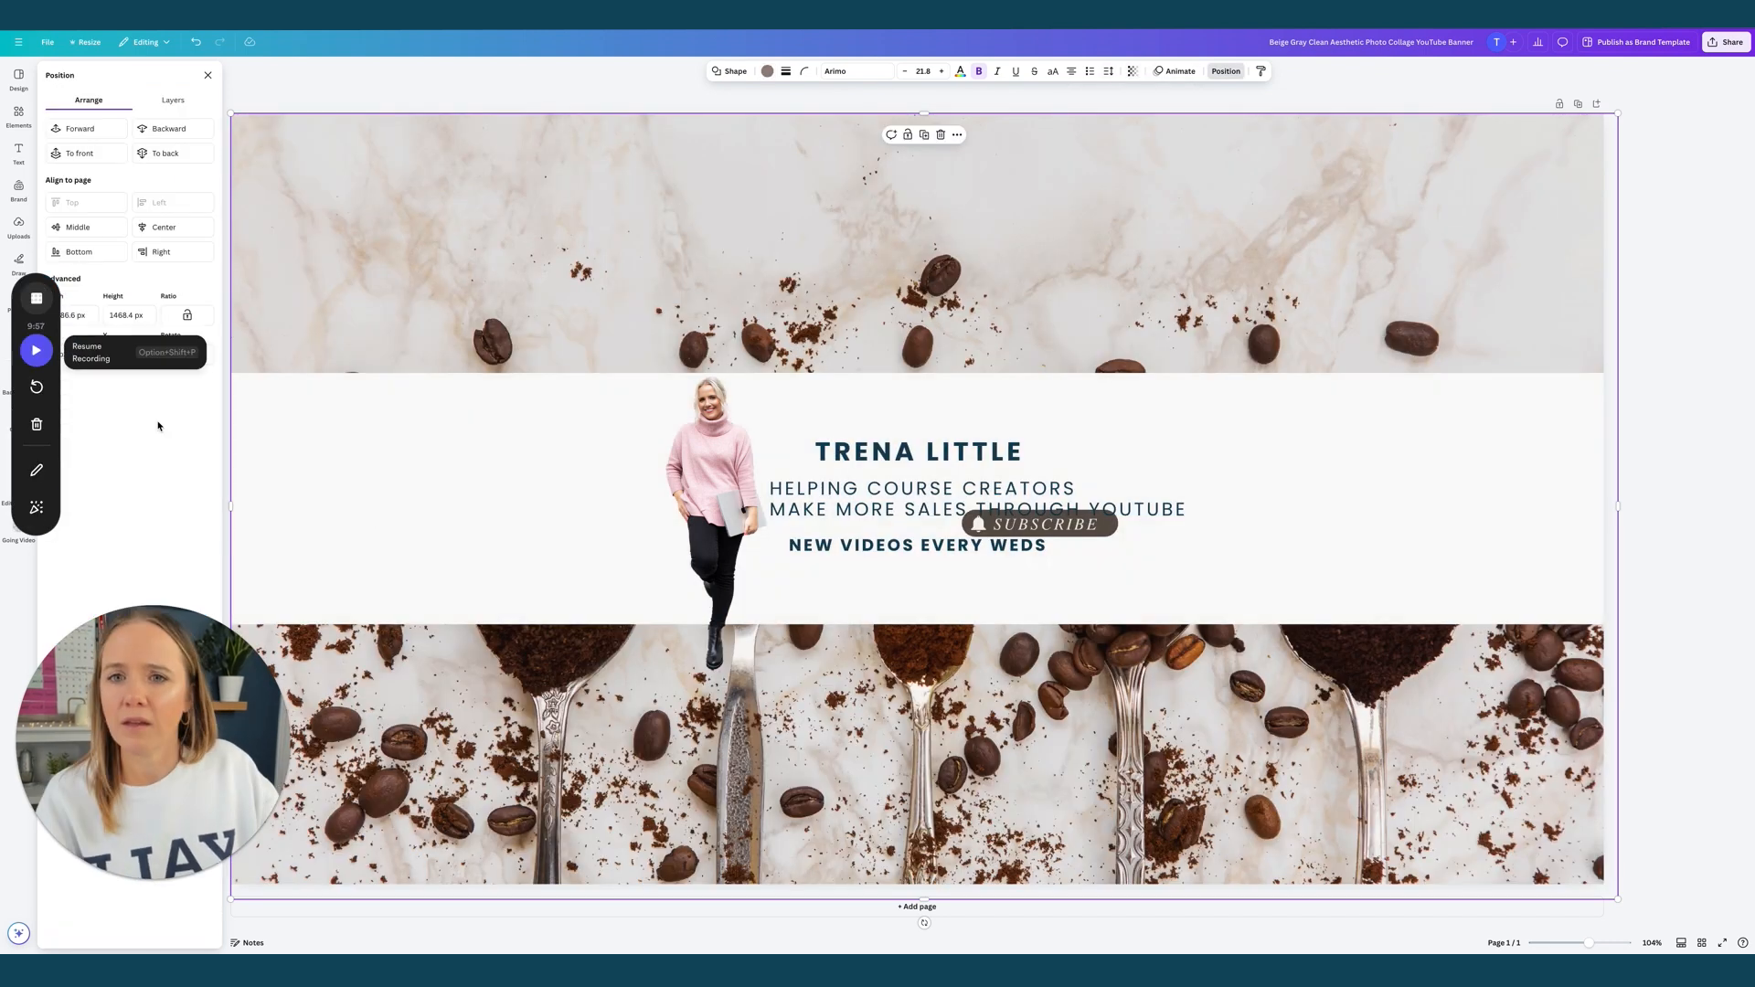
key(alt+shift+p)
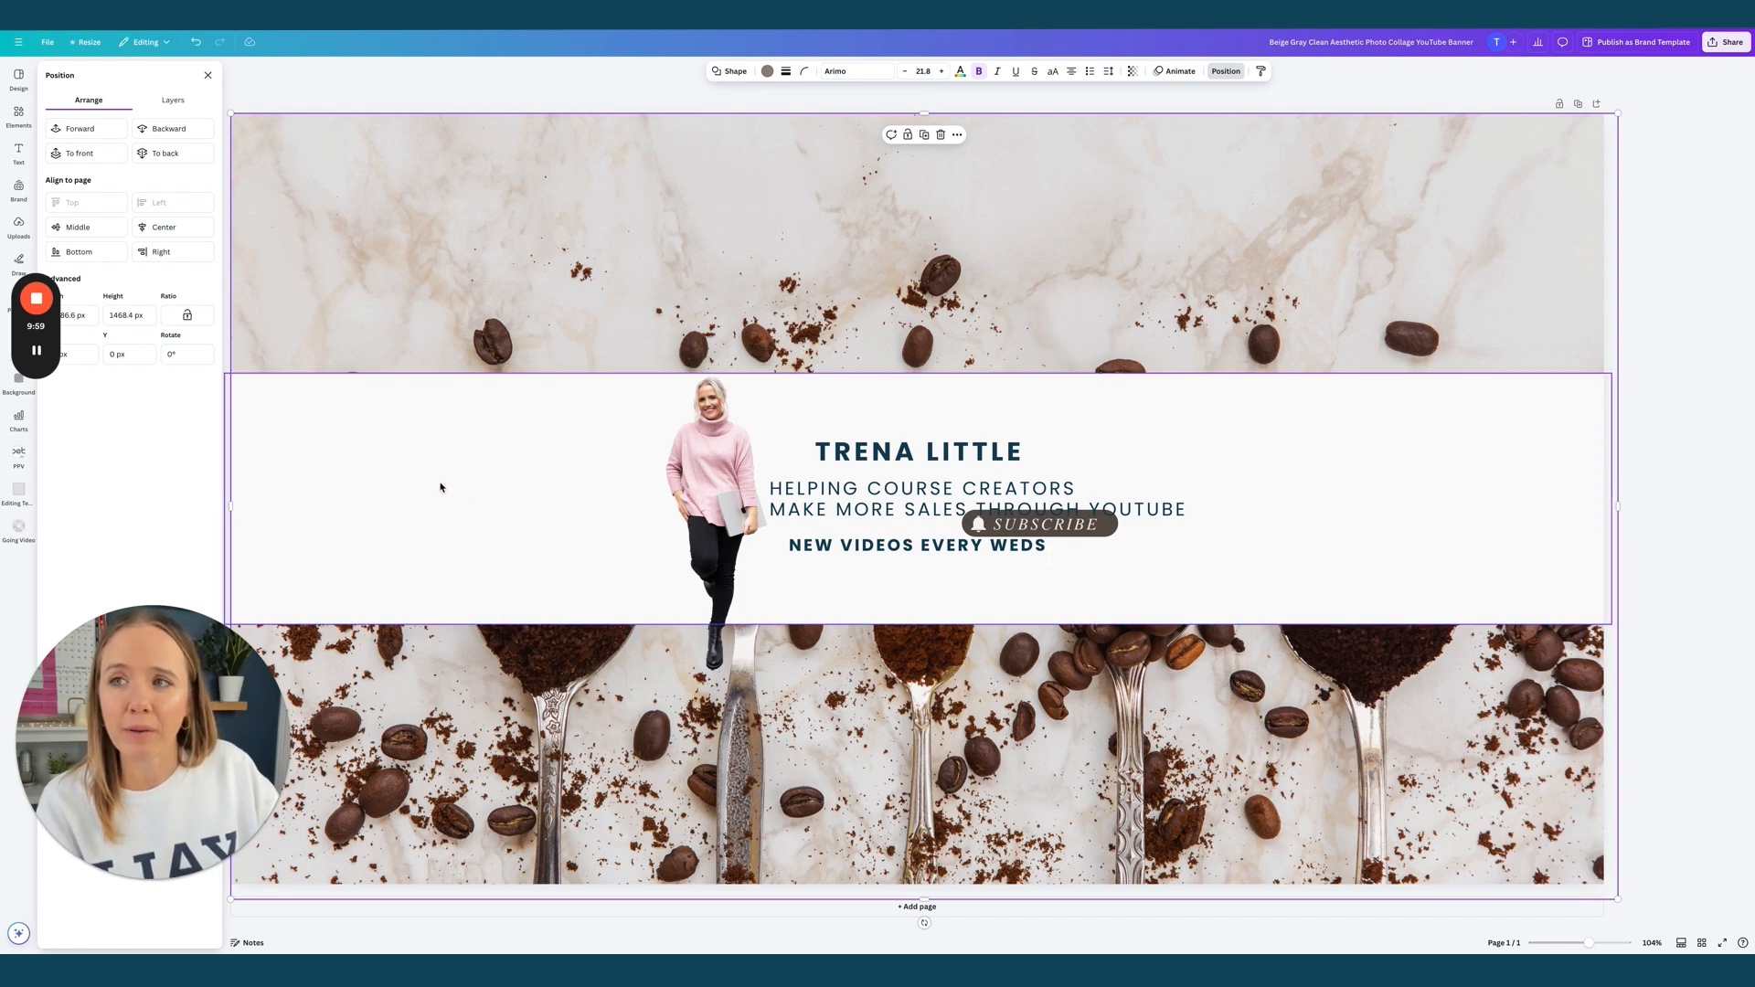
Lower the white middle band's transparency to about 90
click(496, 429)
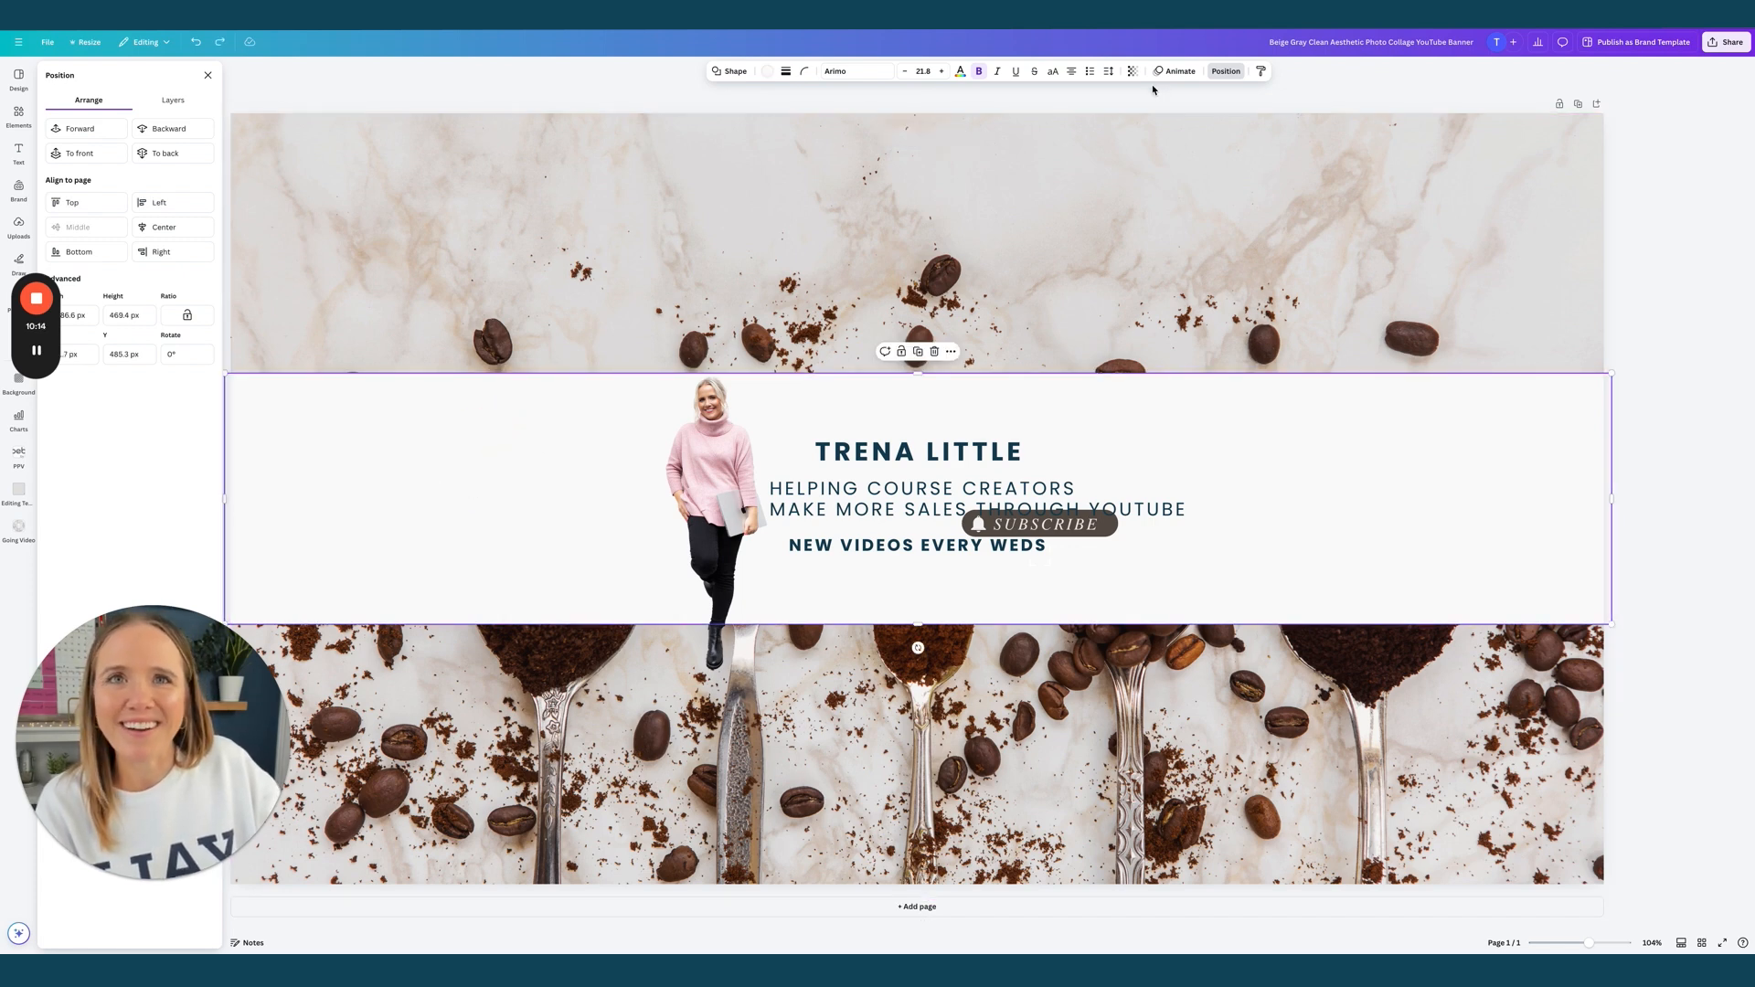
click(1132, 70)
drag(1159, 114, 1153, 119)
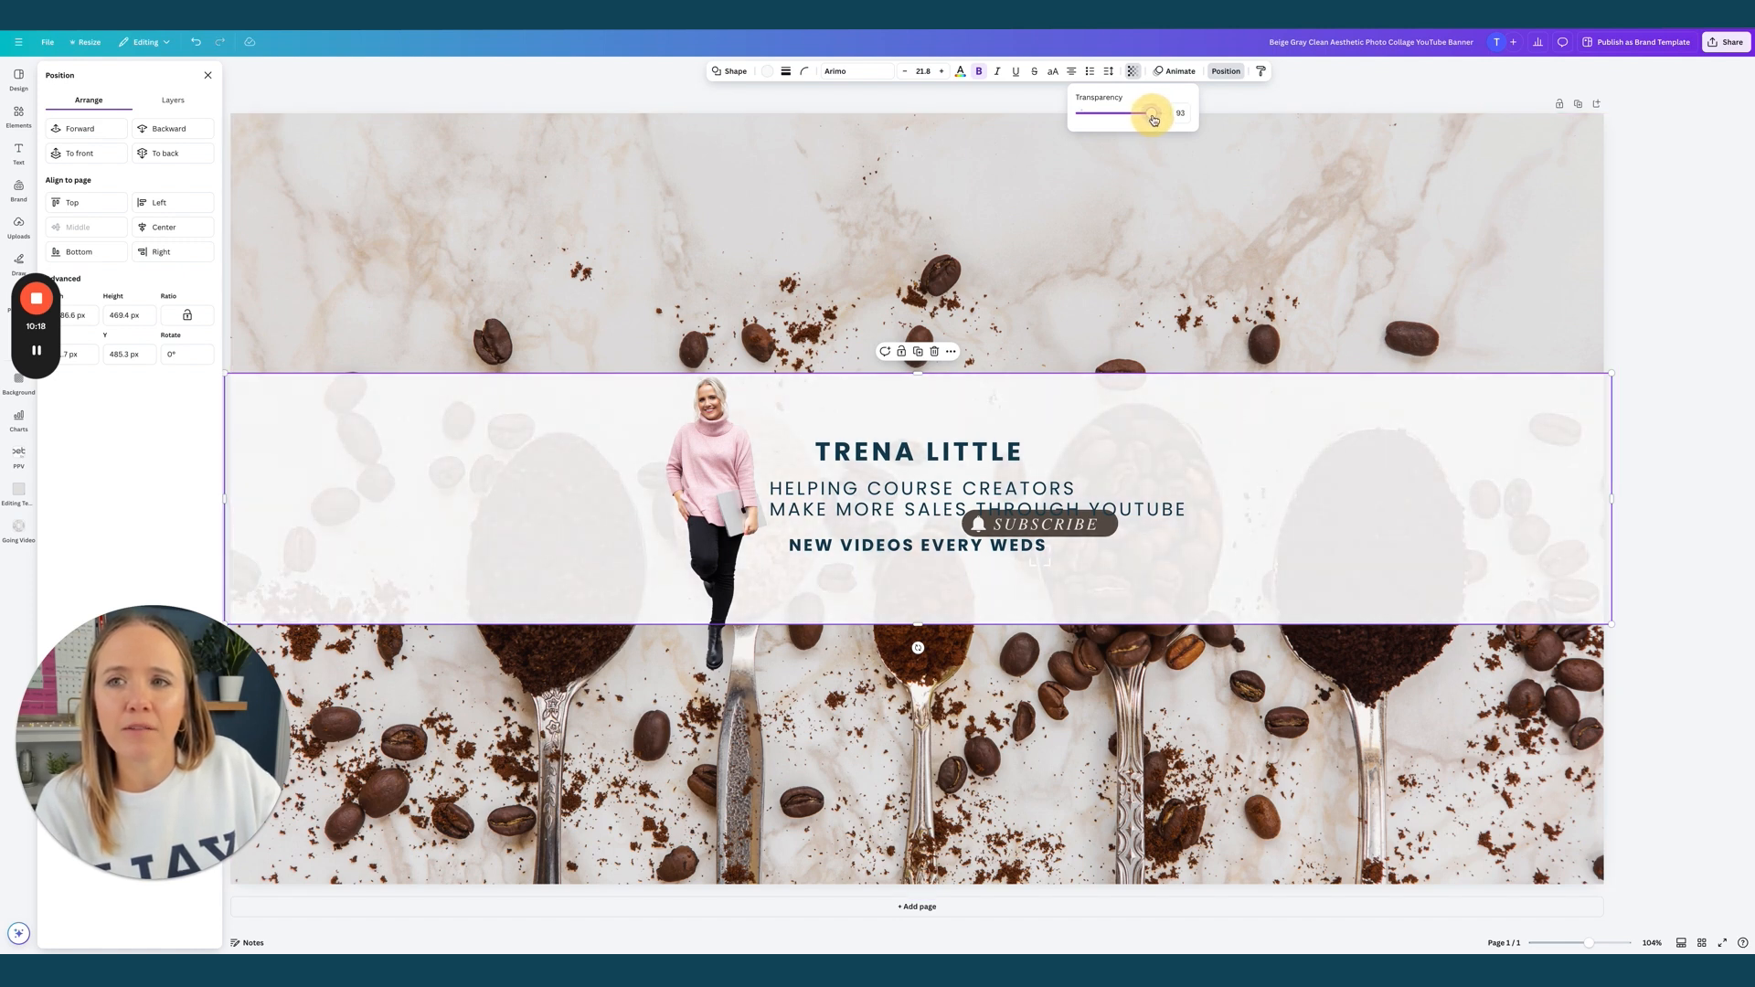
click(1410, 254)
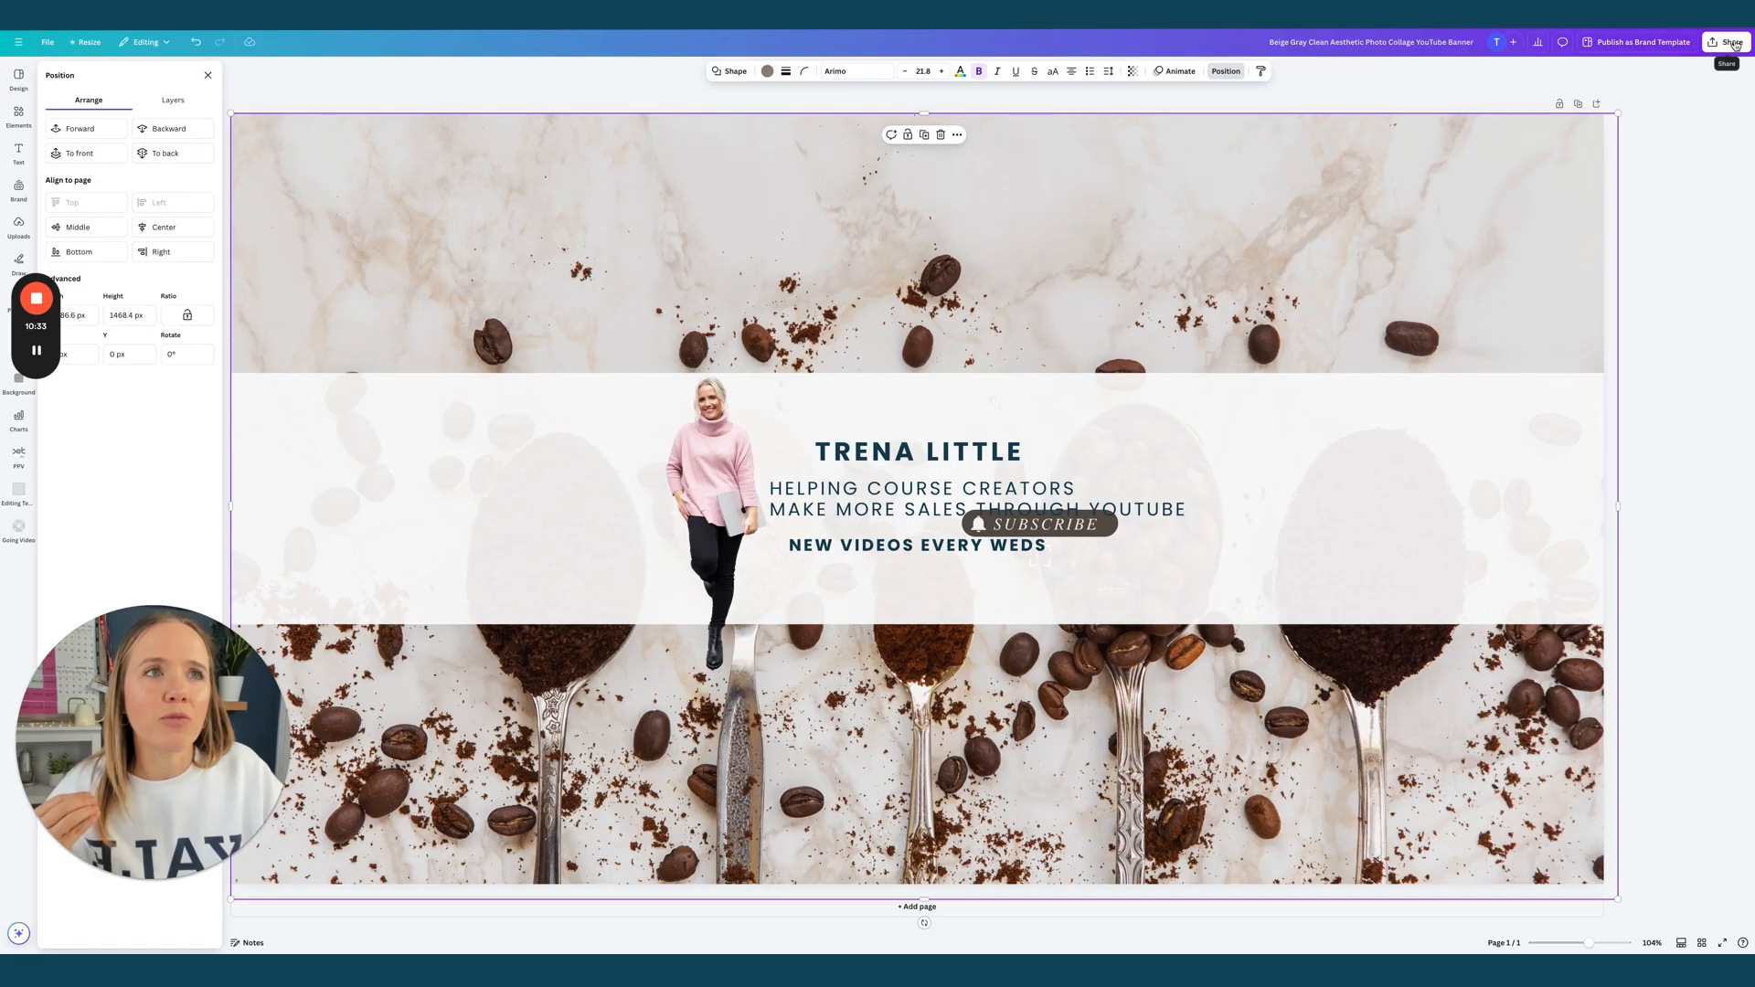
Download the finished Canva banner as a 2560 × 1440 px PNG
click(1726, 42)
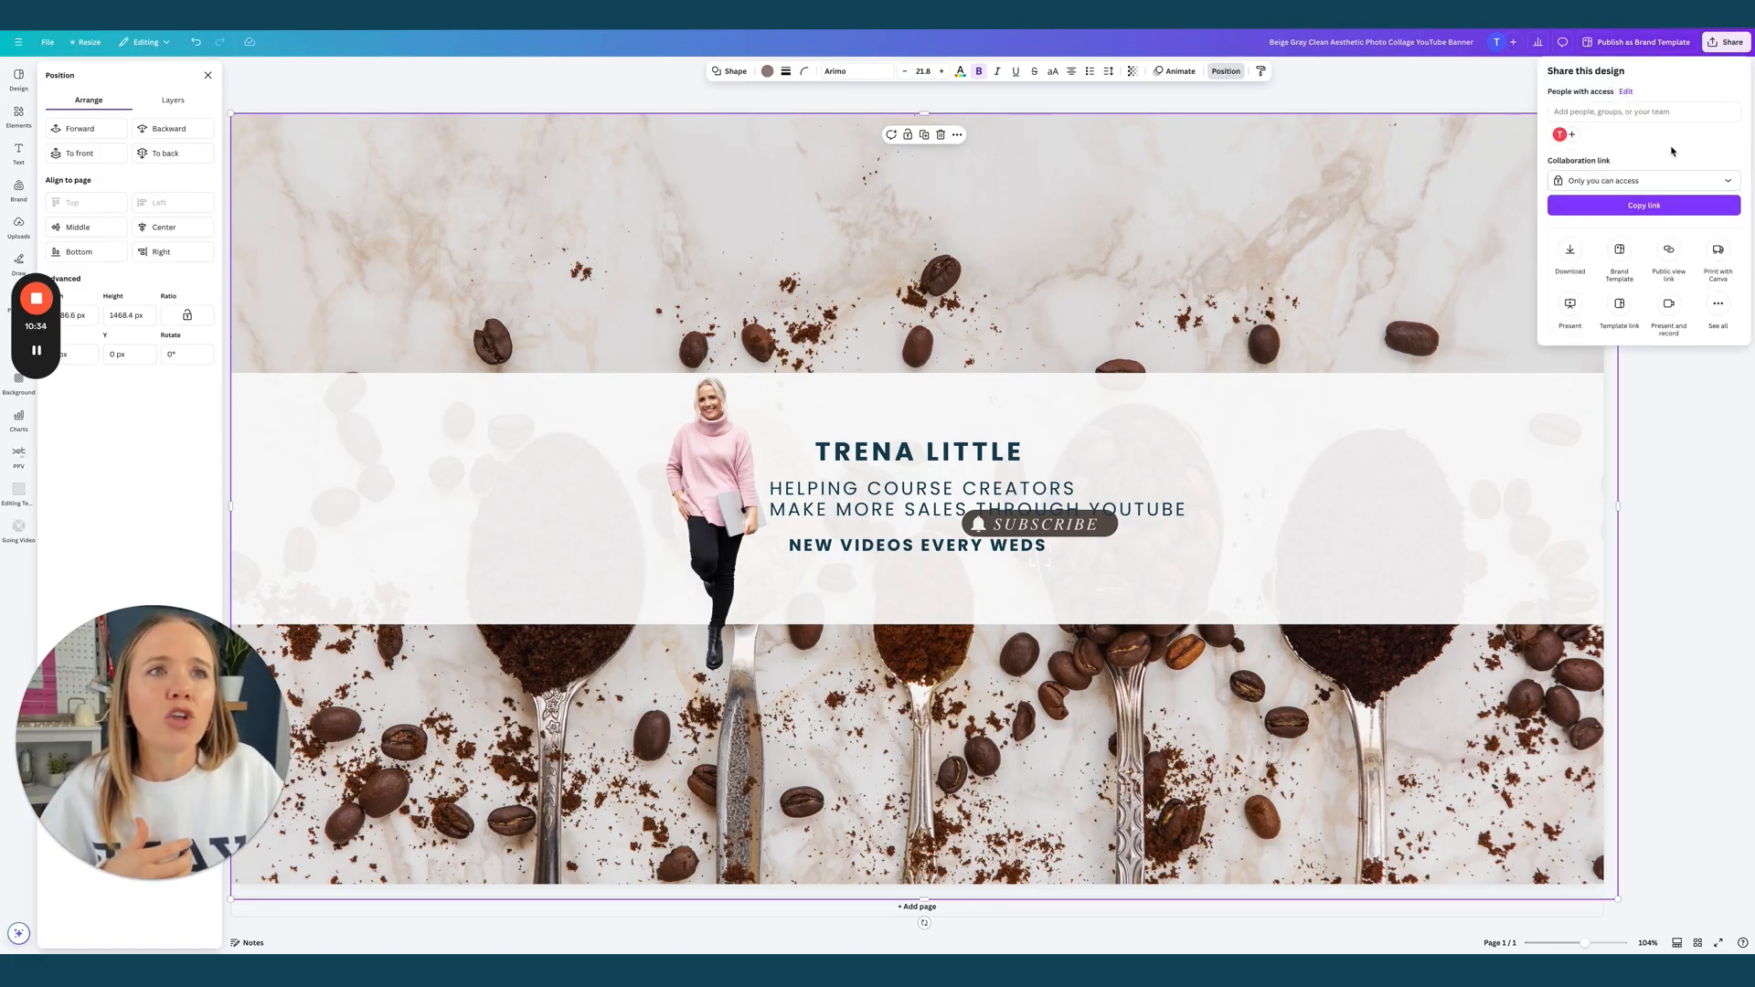
click(1569, 256)
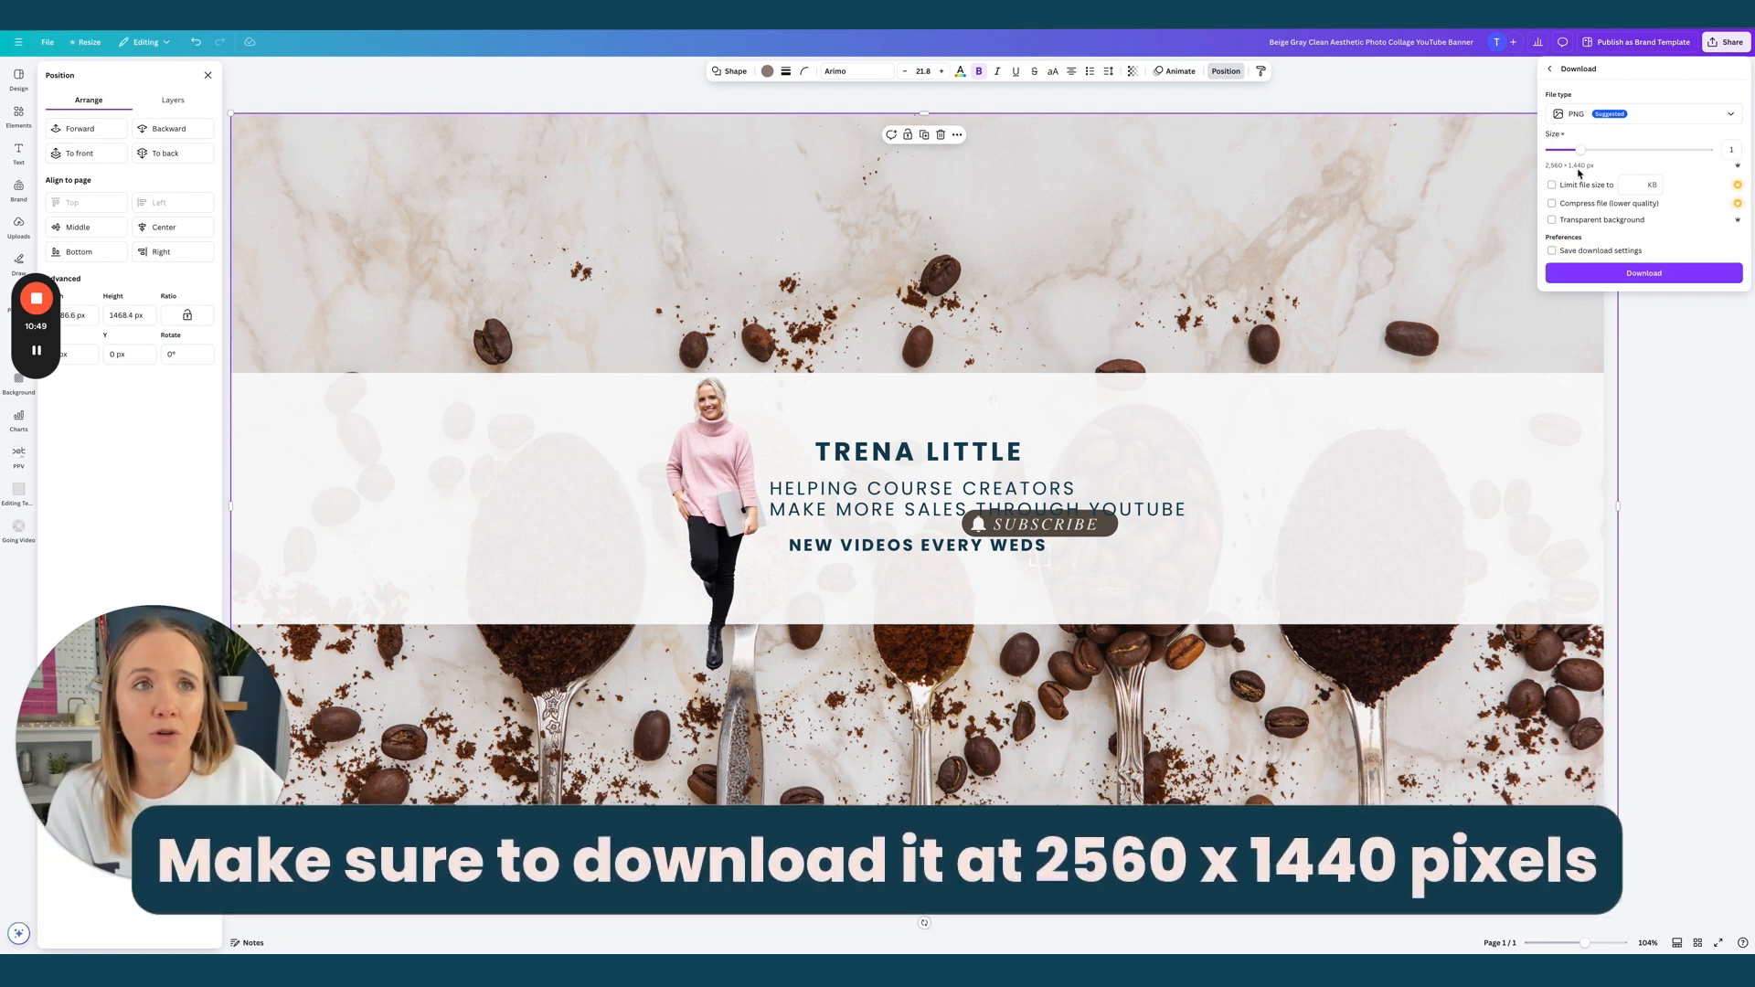
click(1641, 274)
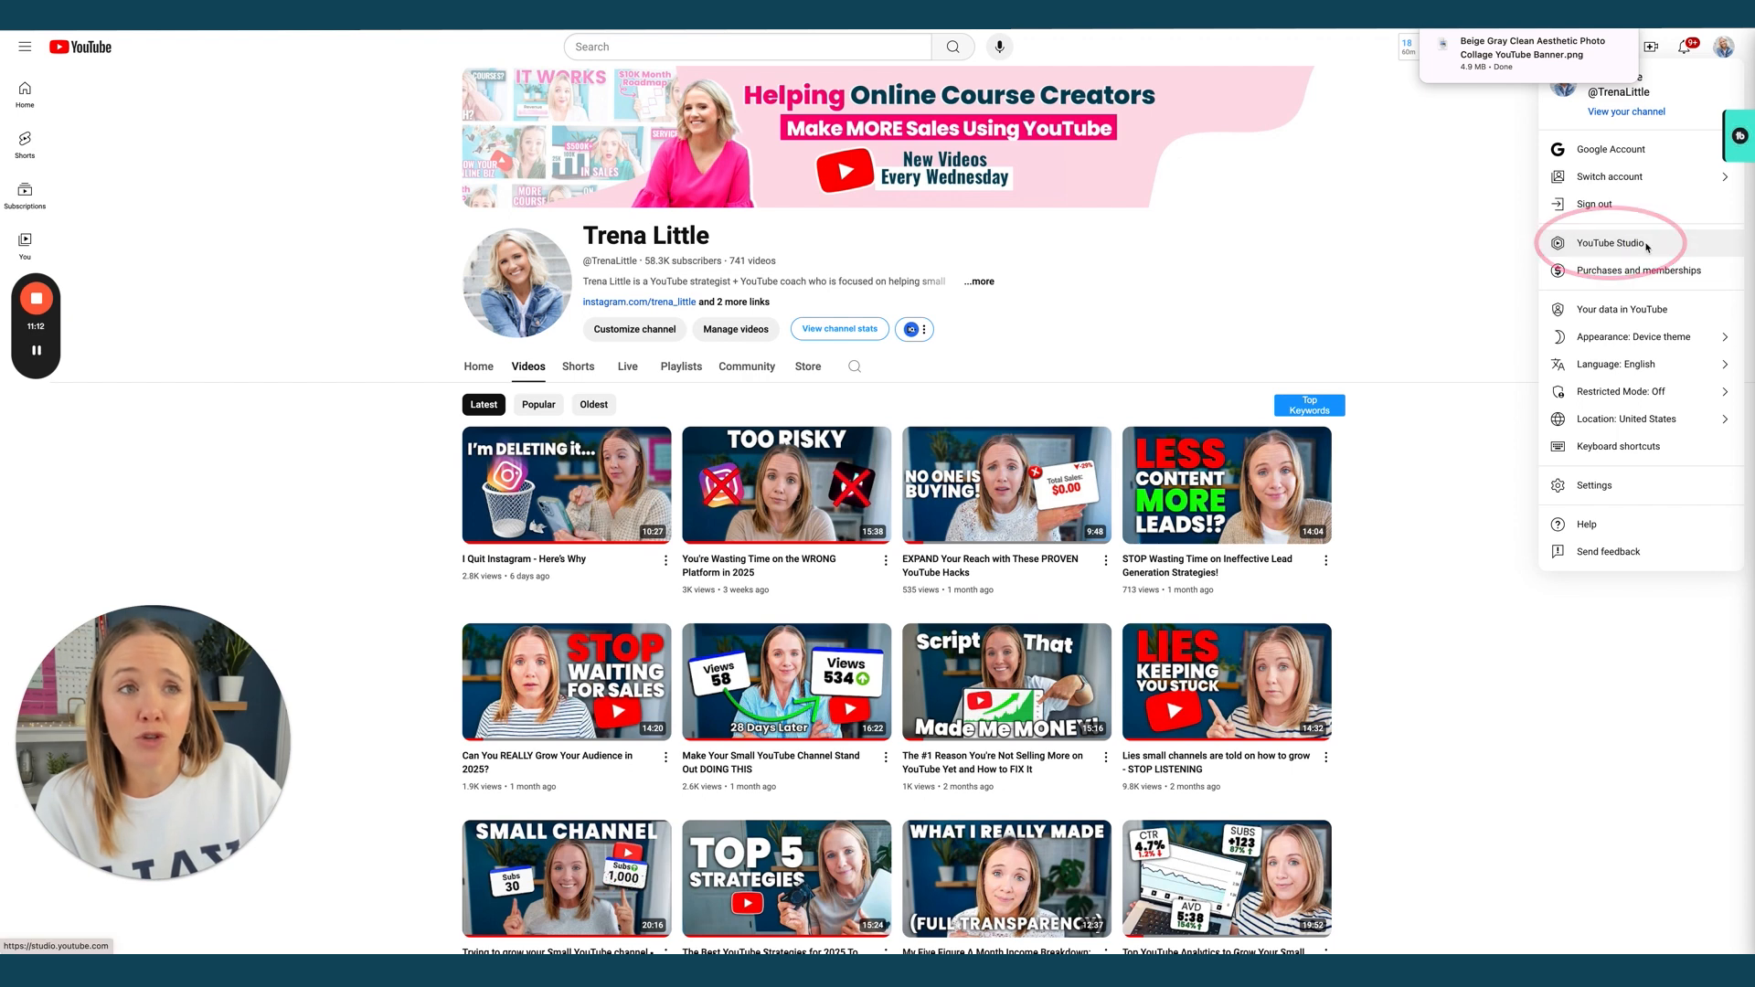
In YouTube Studio Customization, replace the banner image with the downloaded banner PNG from Downloads and preview it
click(1611, 243)
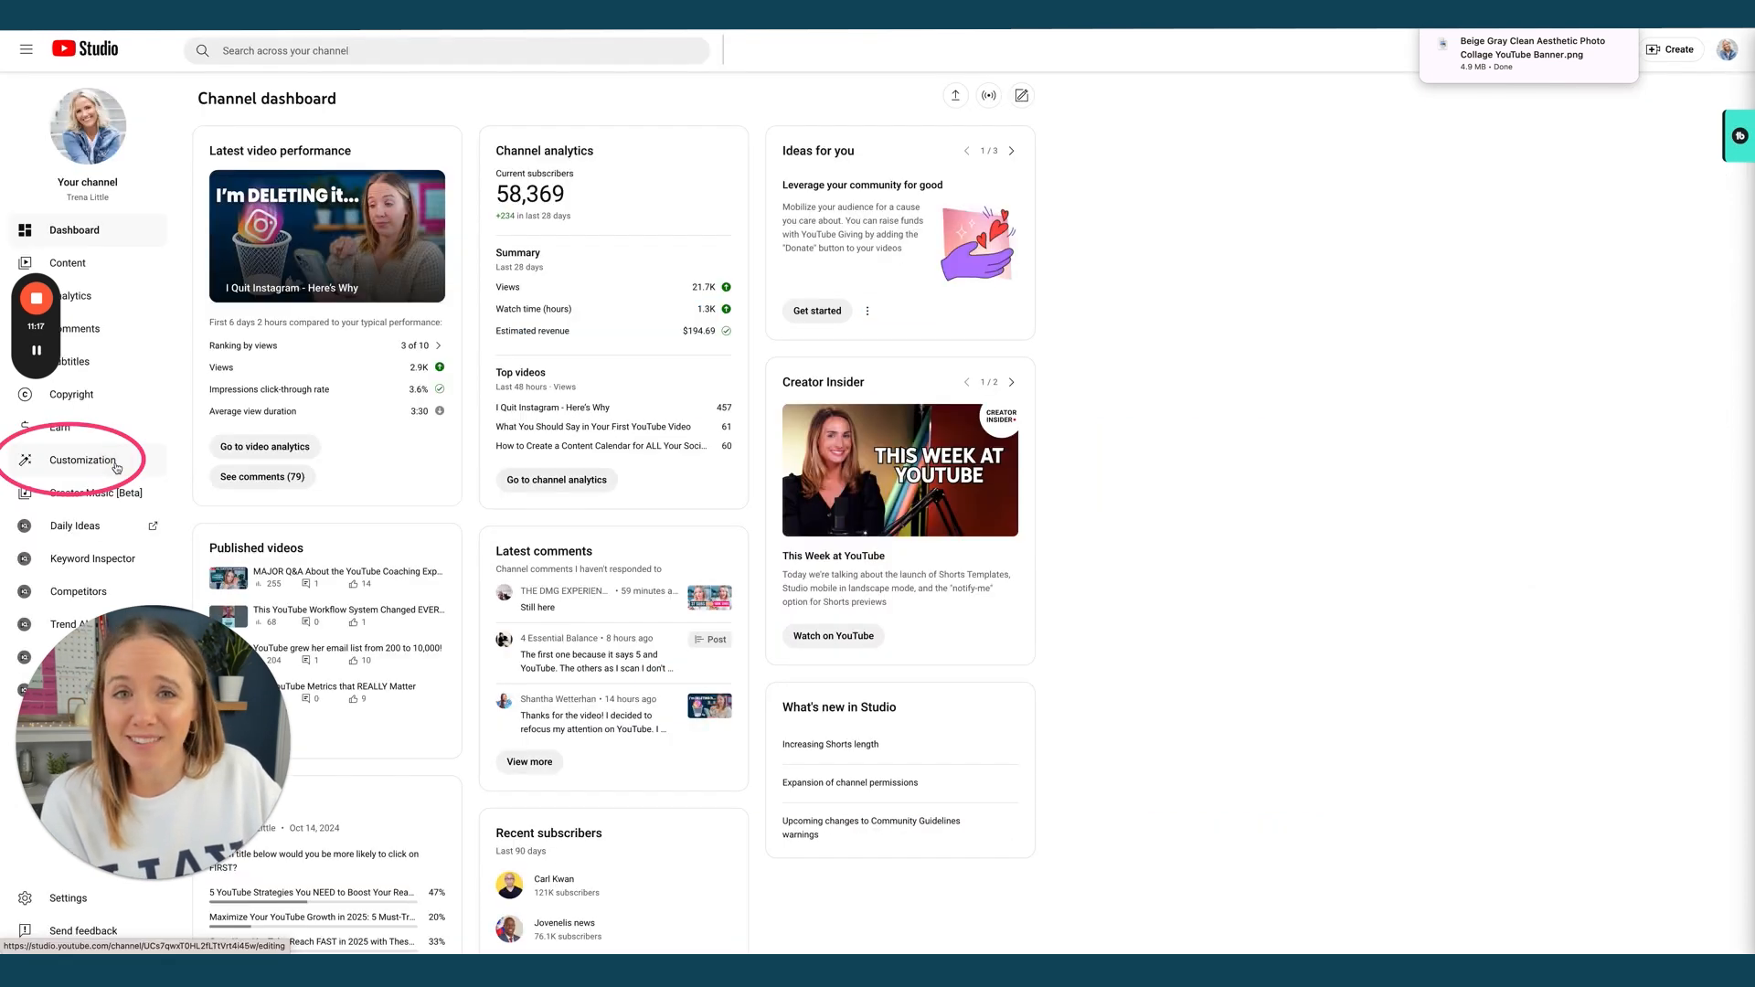
click(82, 456)
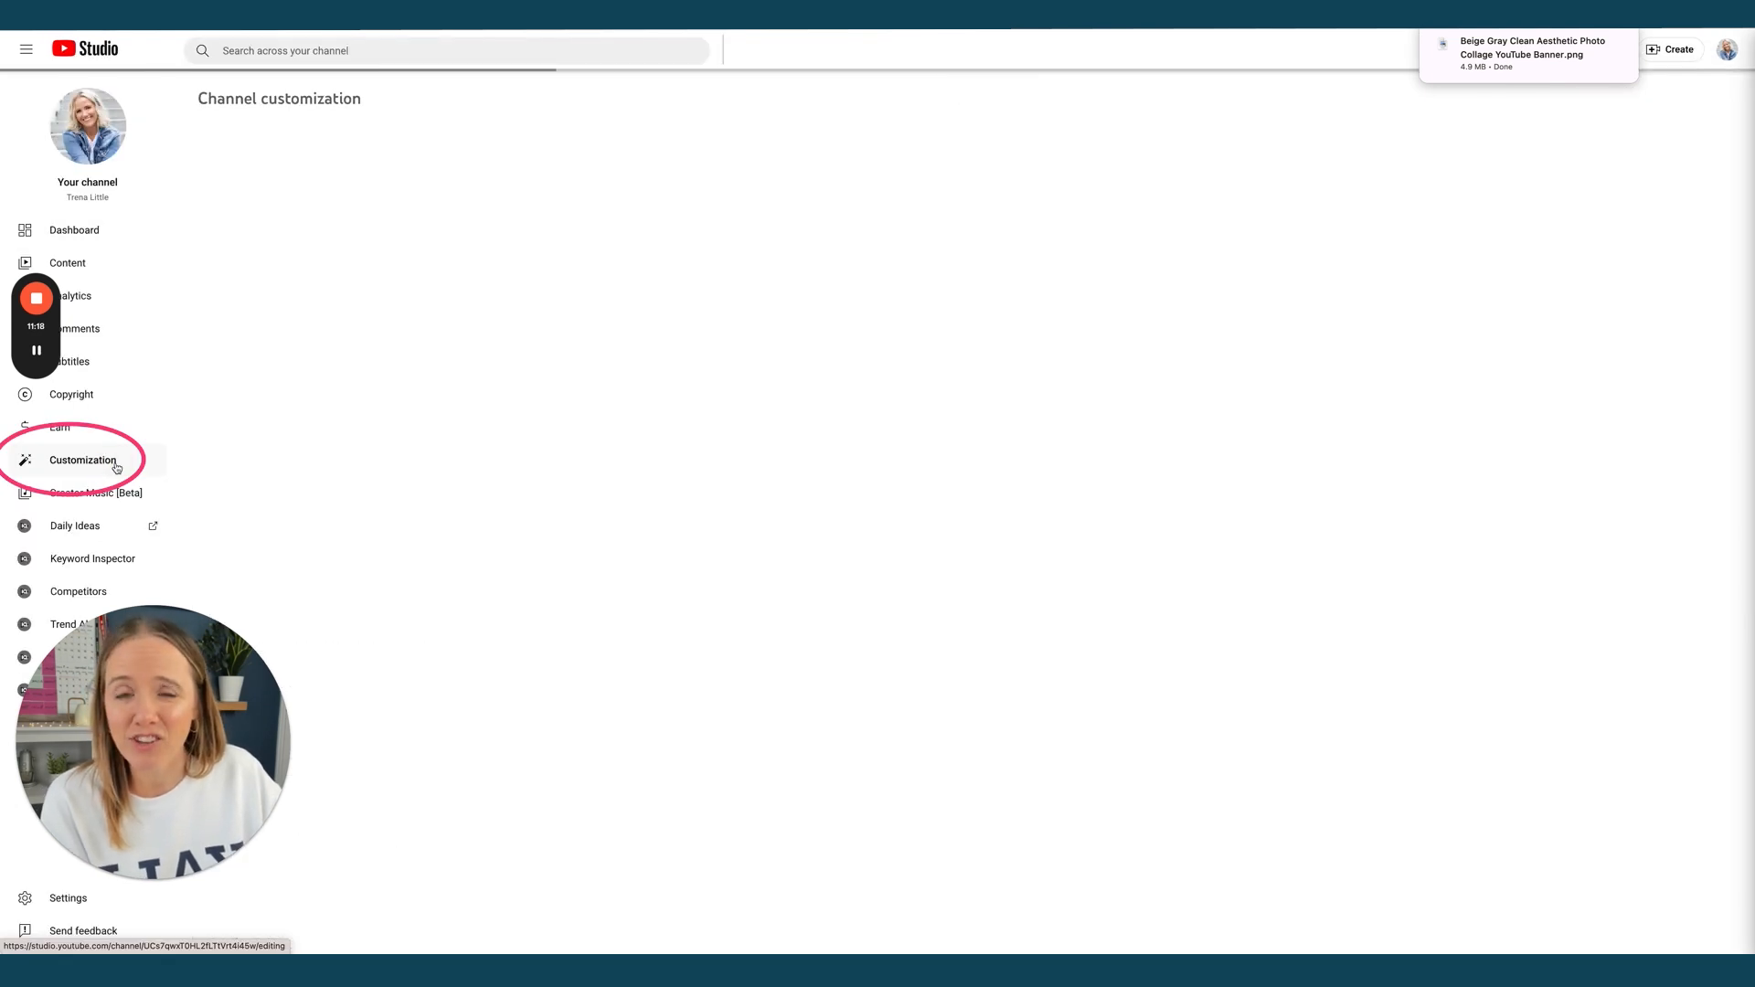
click(440, 256)
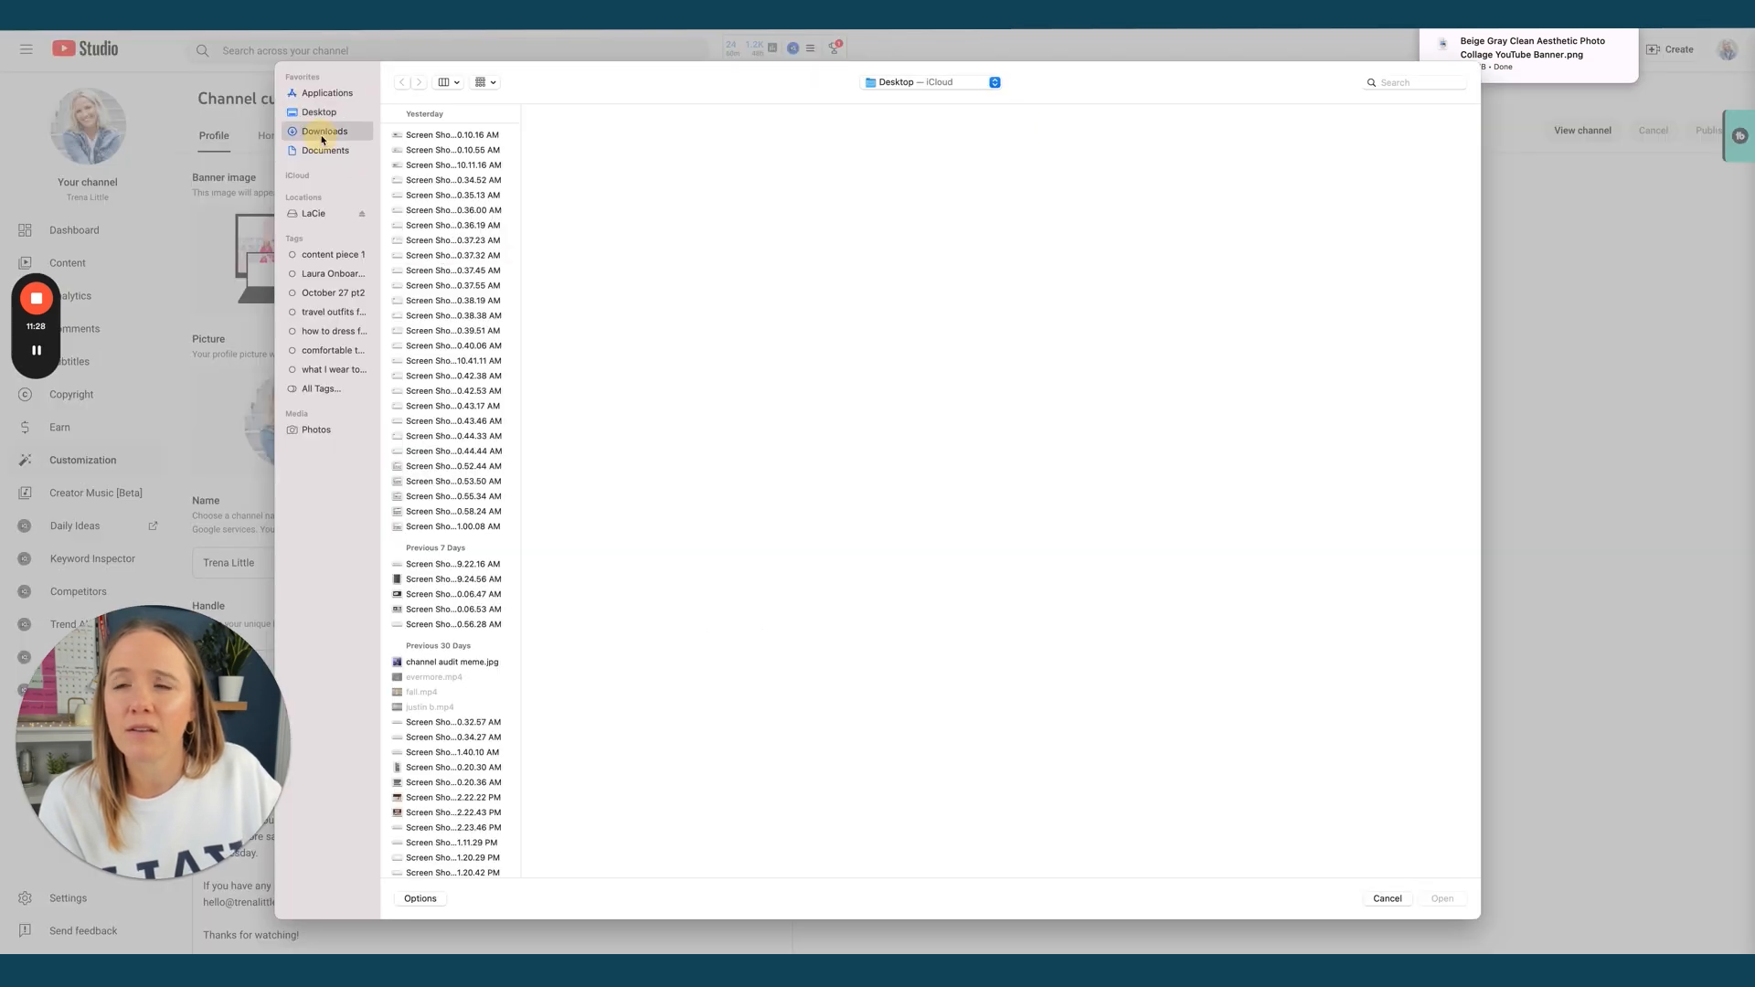
click(324, 131)
click(410, 135)
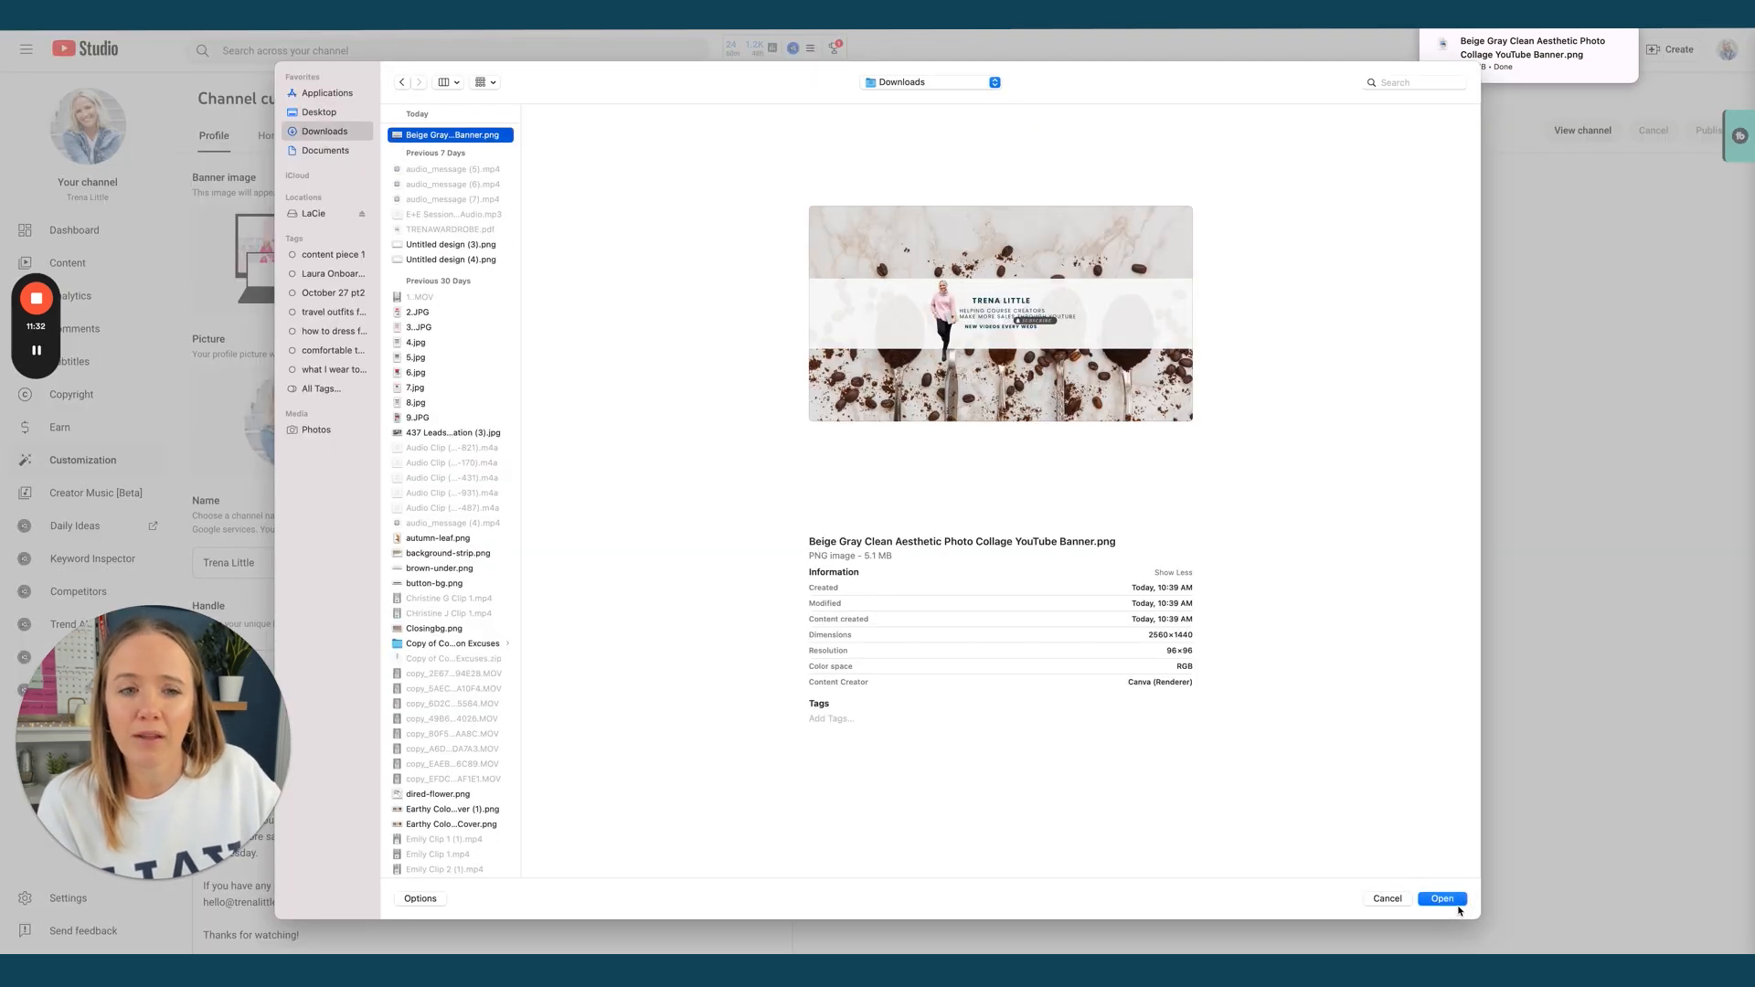
click(1444, 899)
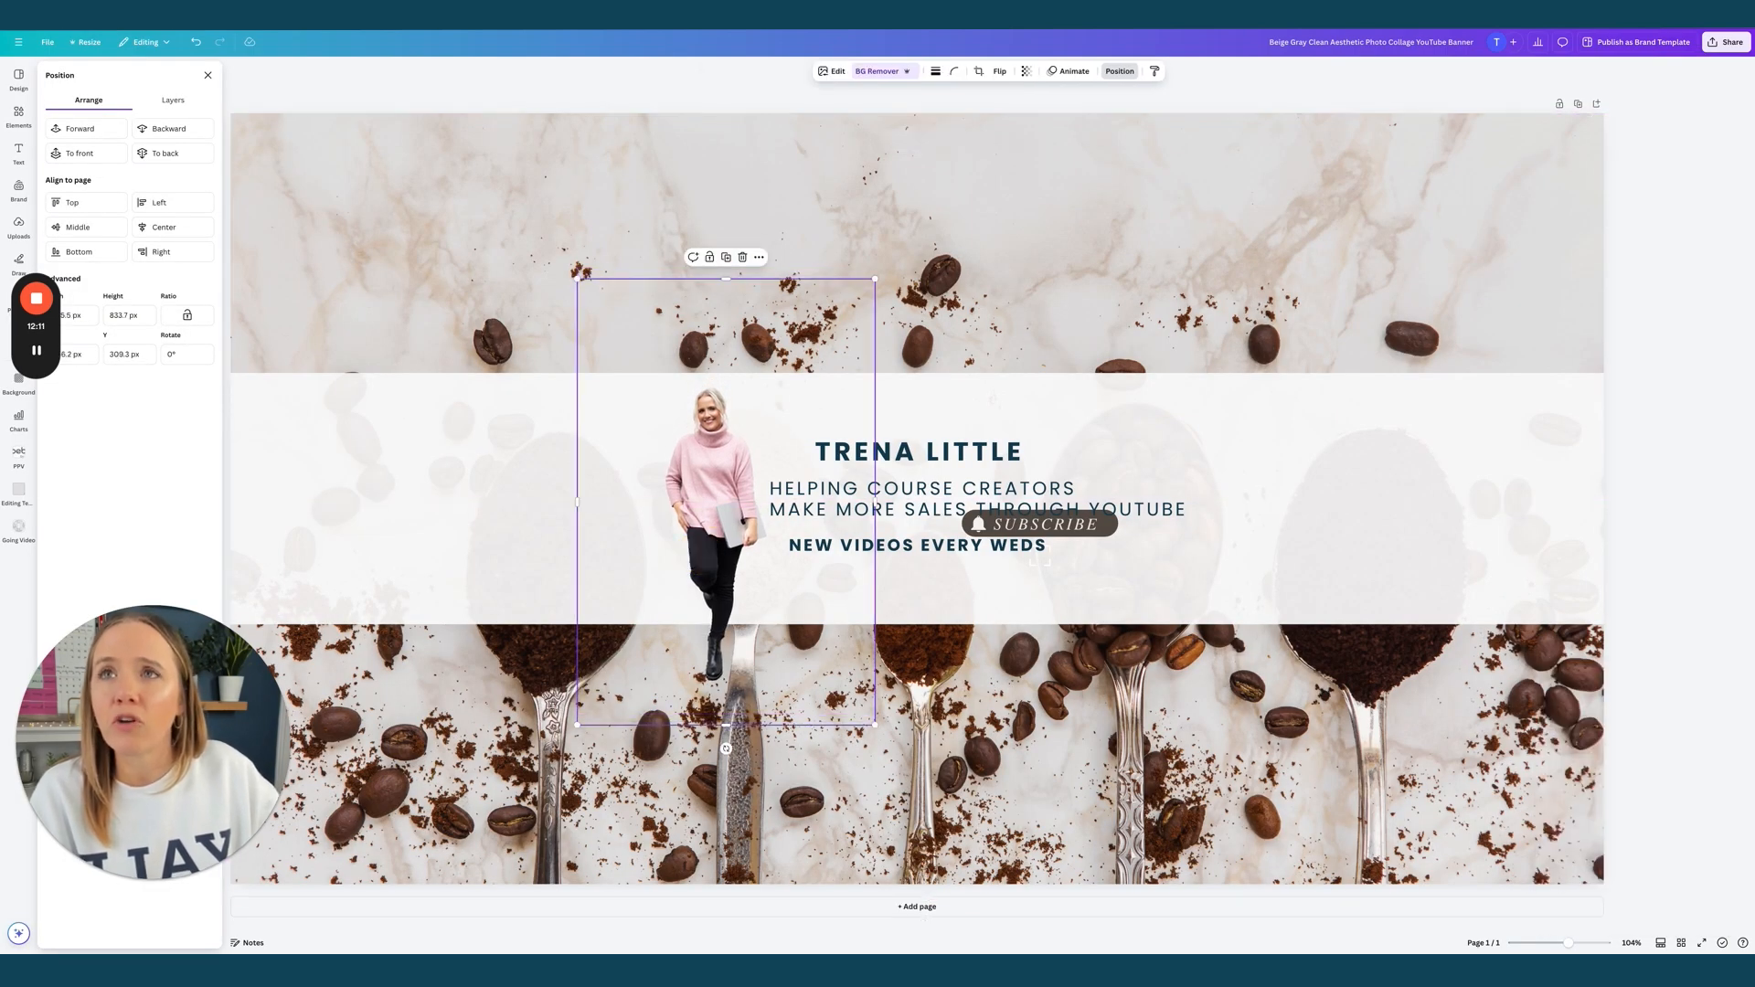
key(ctrl+Tab)
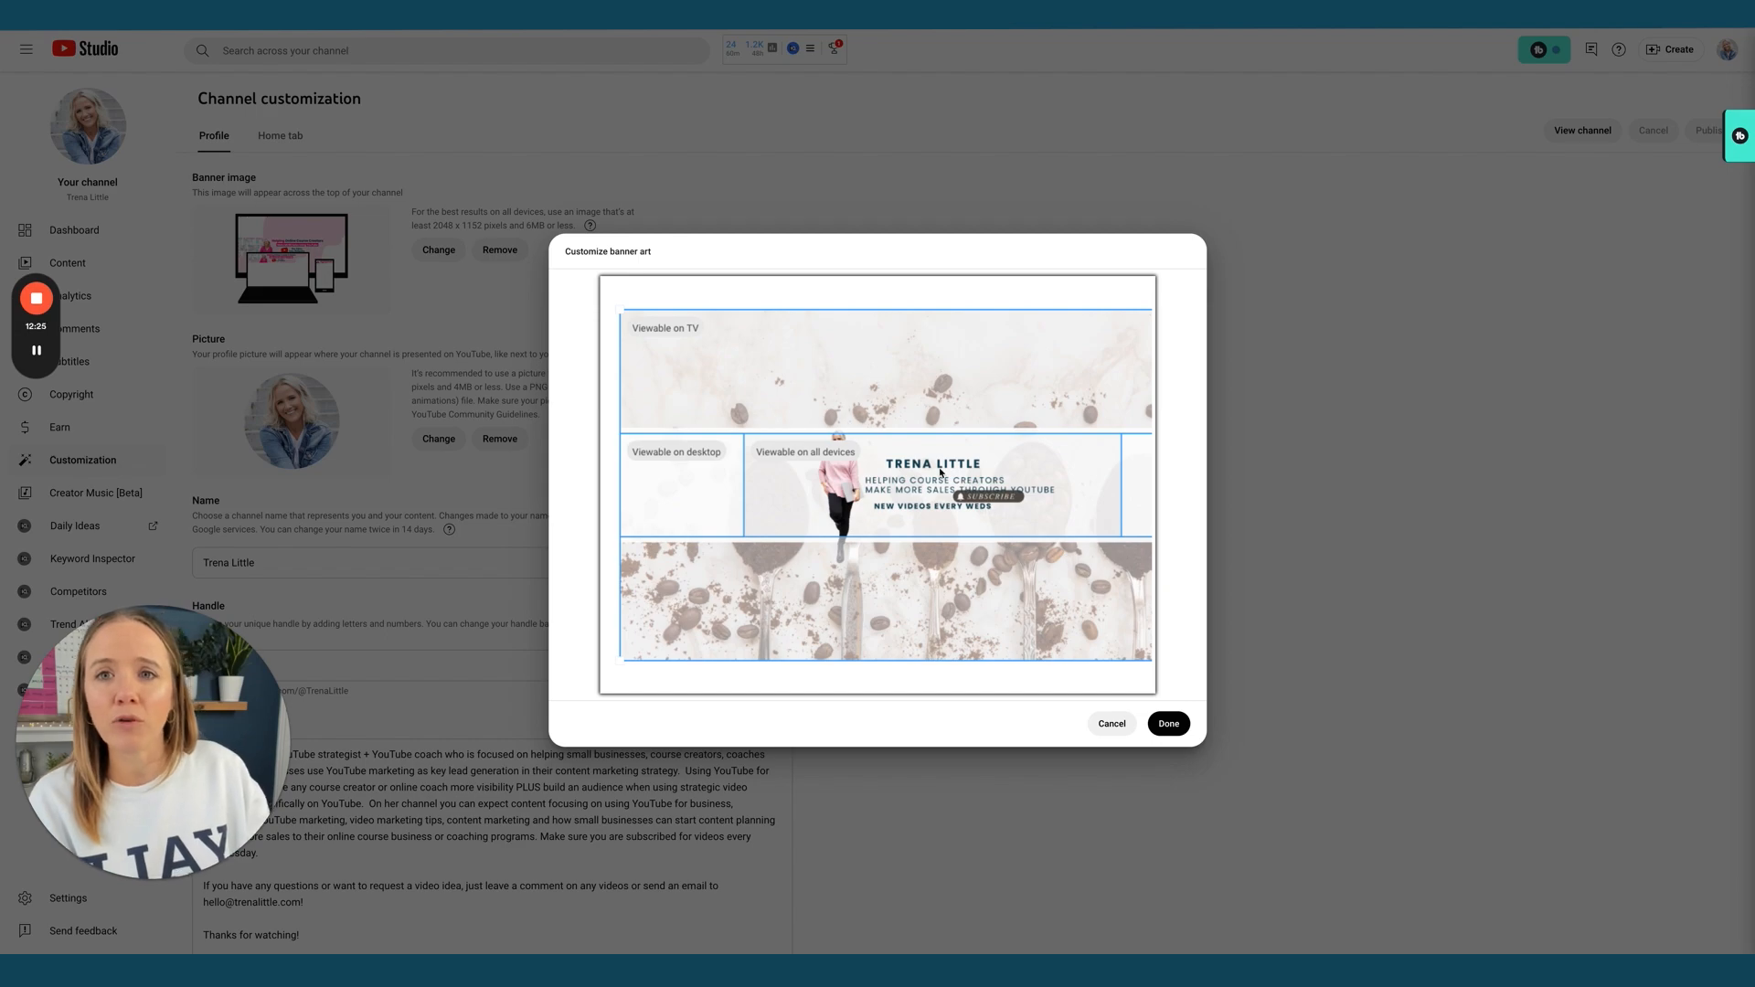
Nudge the creator's name and two-line tagline up, and move NEW VIDEOS EVERY WEDS below the Subscribe button
click(885, 14)
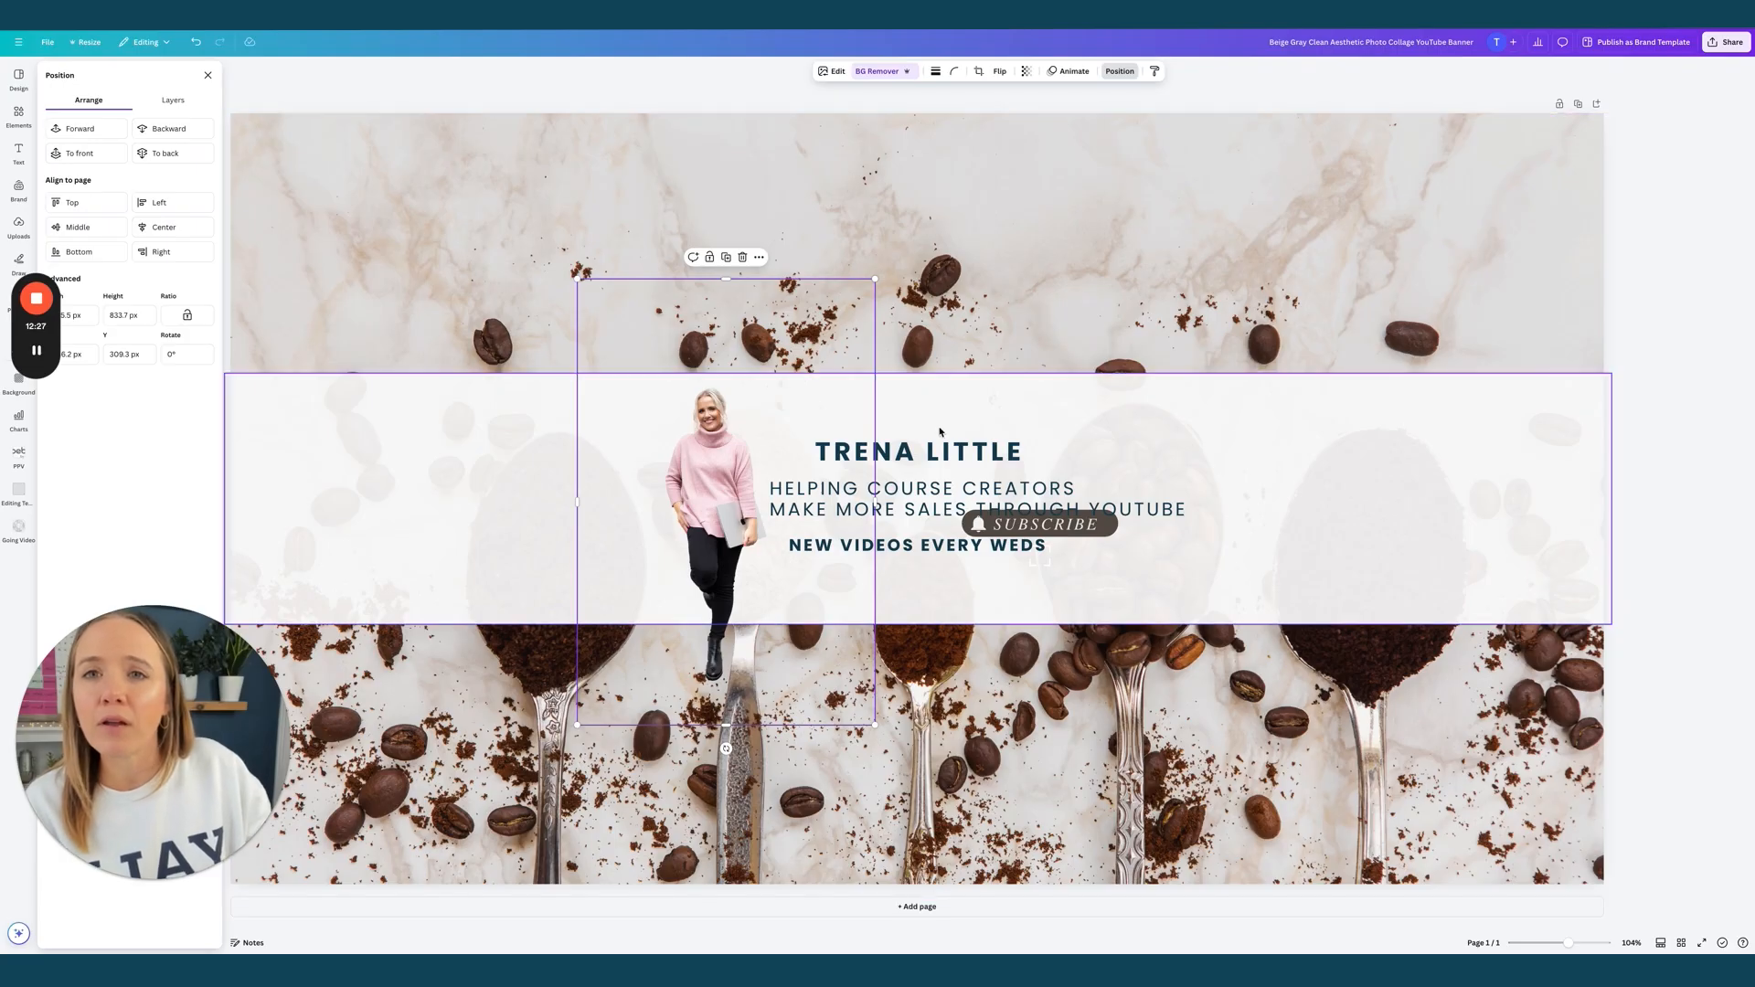
drag(943, 453, 944, 429)
drag(937, 489, 937, 464)
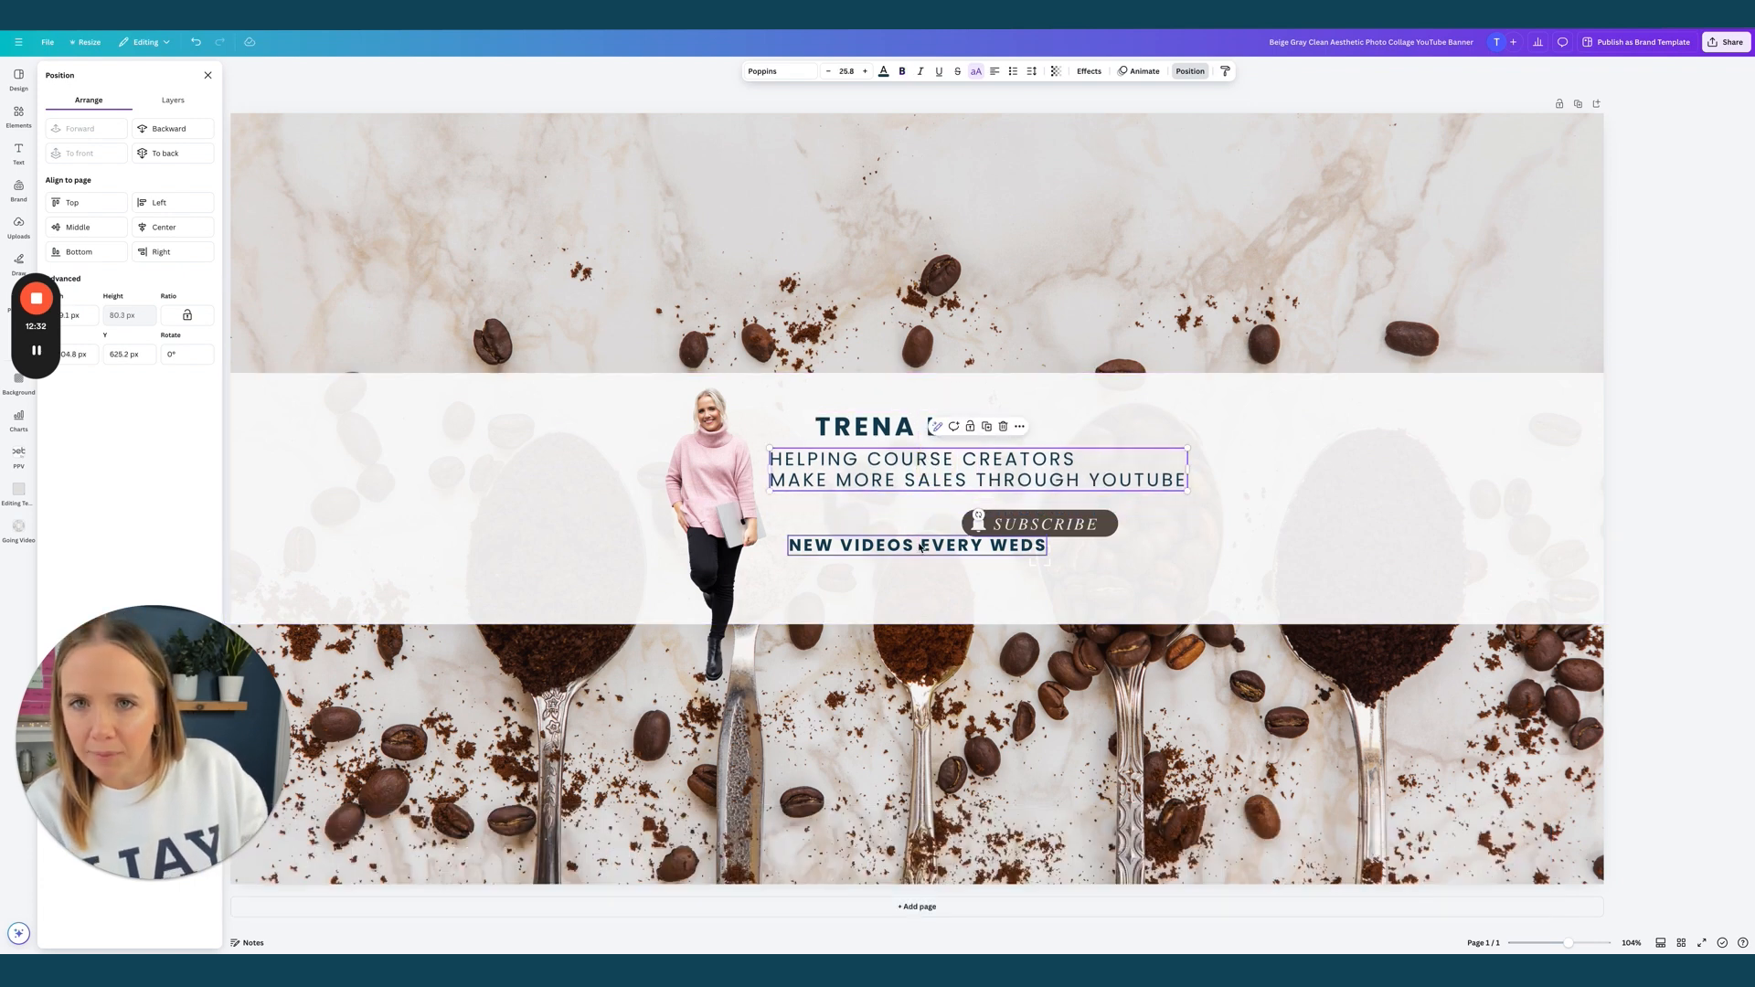
drag(923, 546, 922, 567)
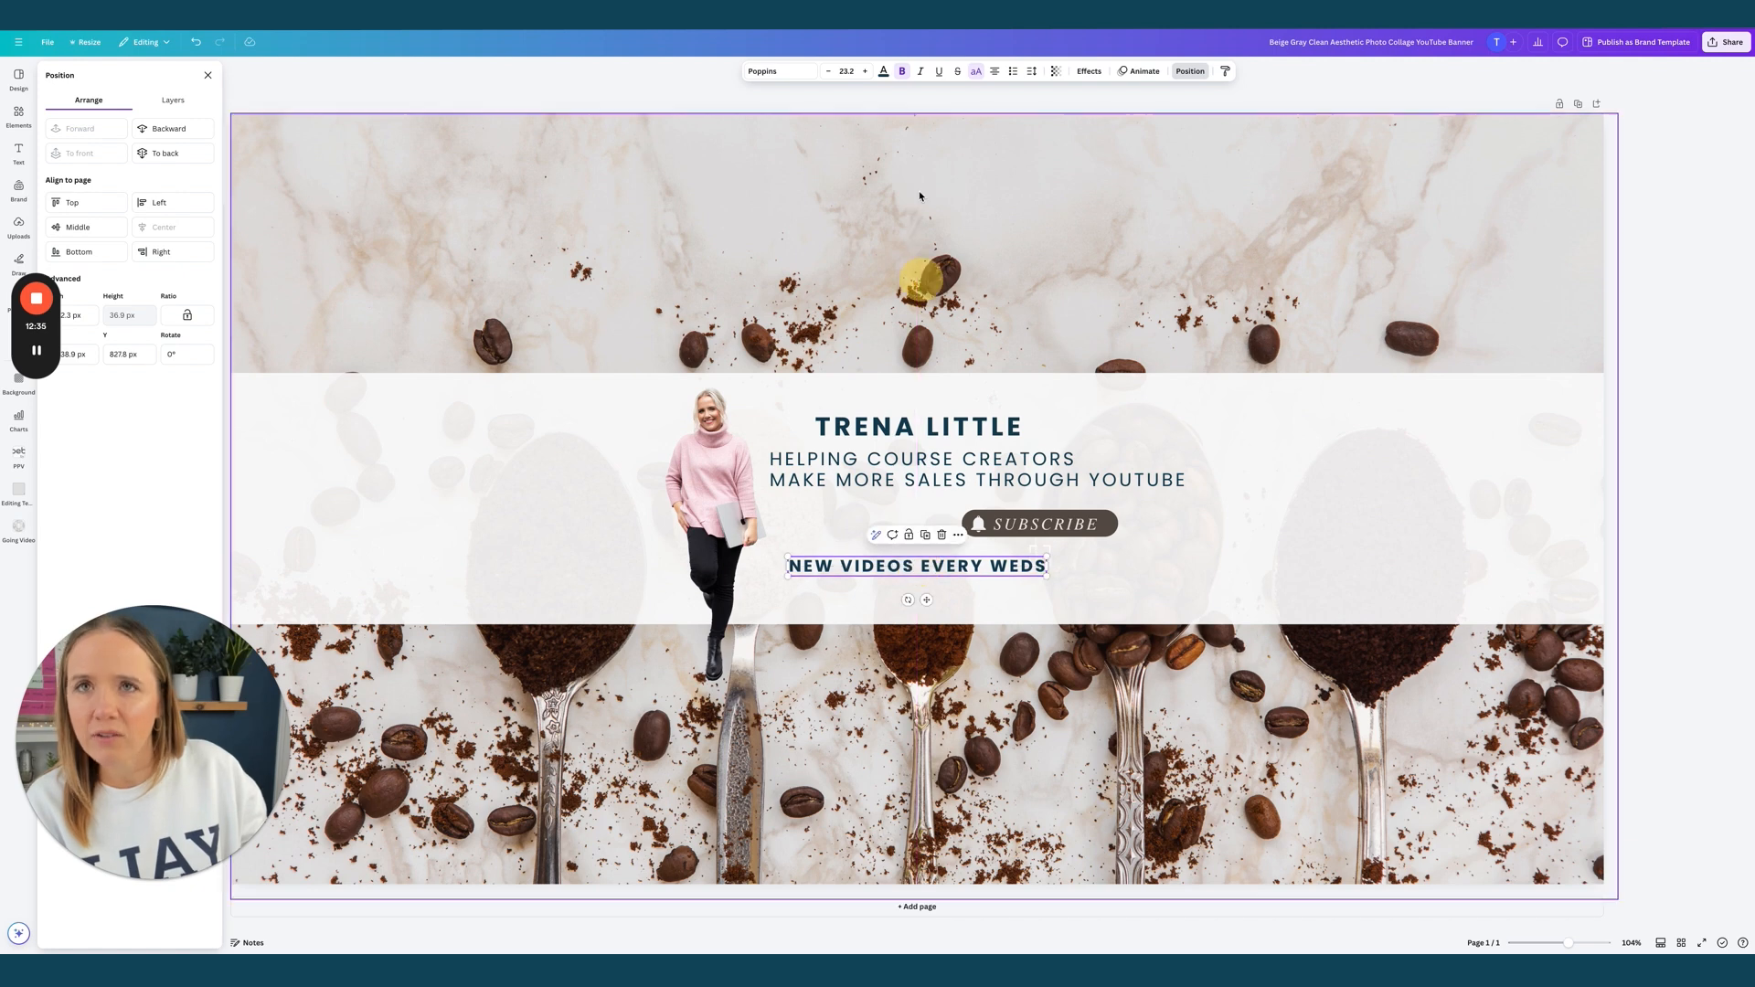